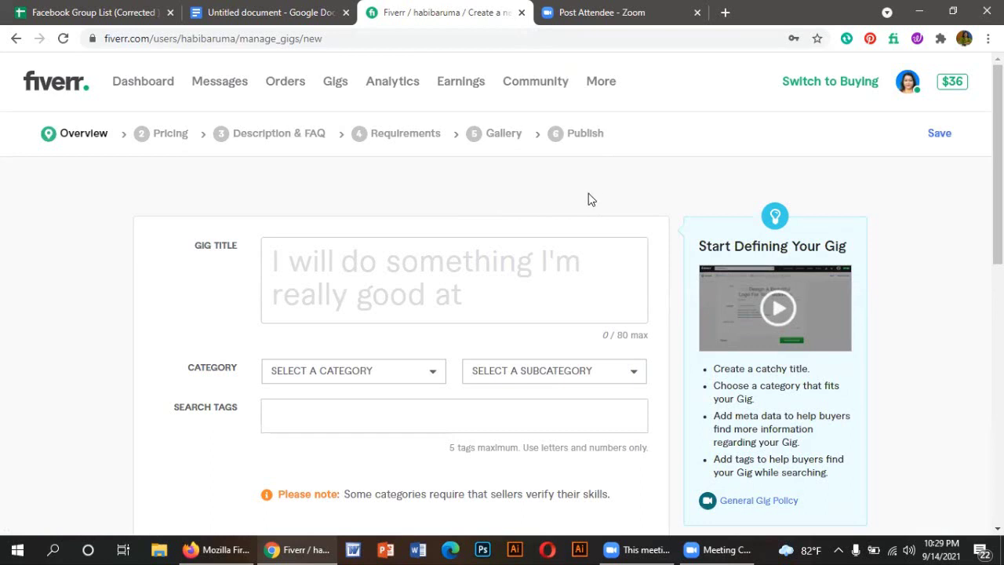
# Step: Begin the gig title with the word "create"
pyautogui.scroll(-1, 440, 259)
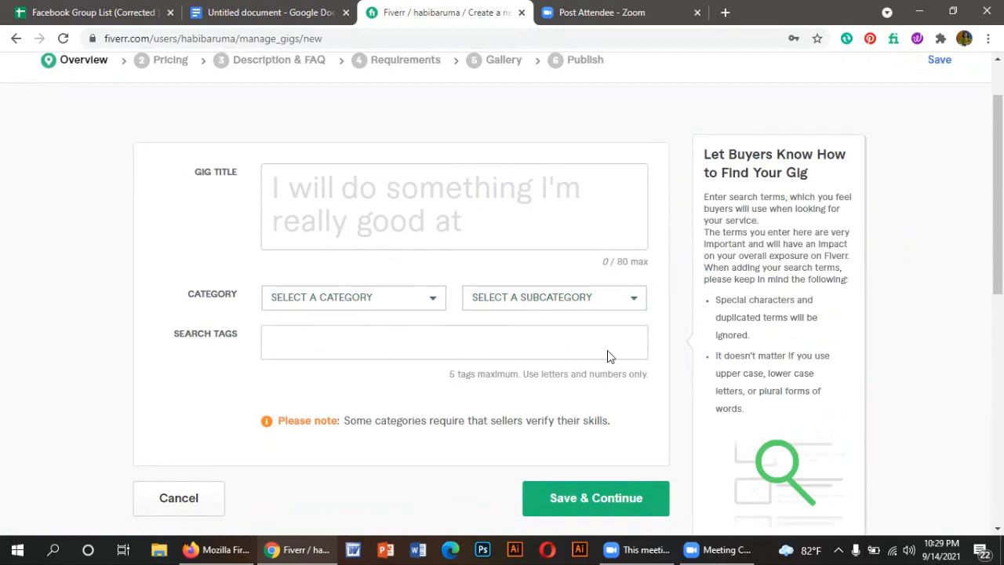
pyautogui.click(344, 189)
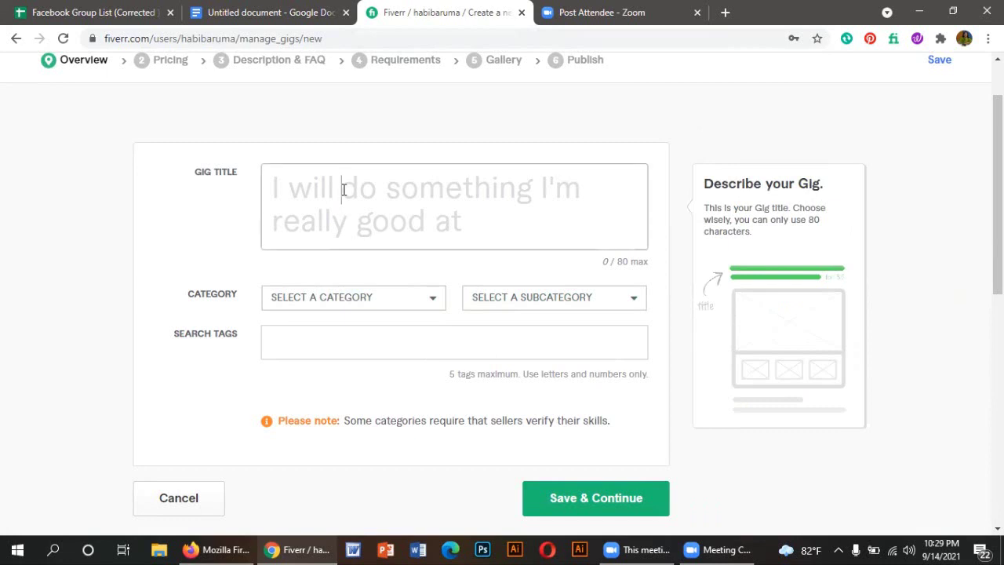
pyautogui.write('create')
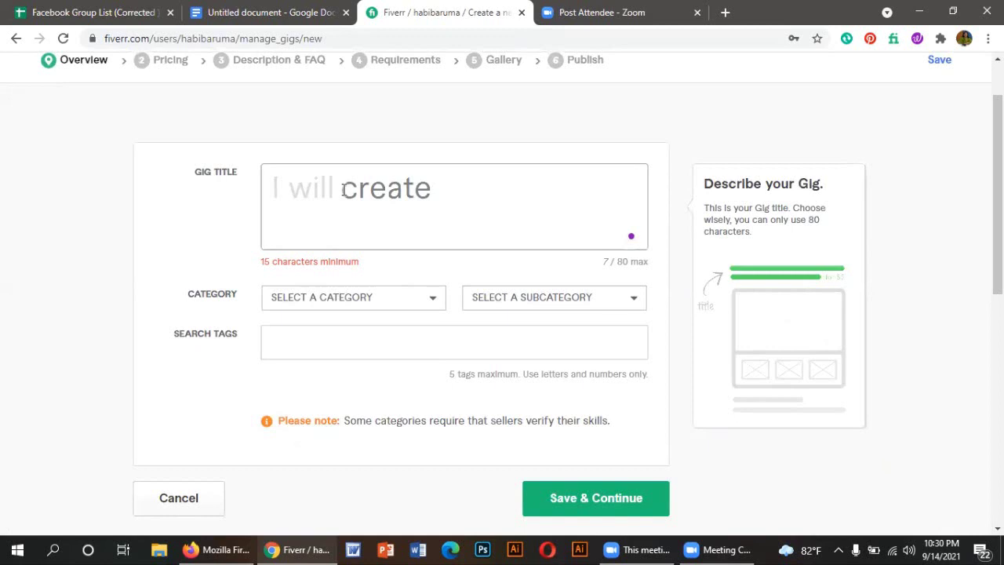
pyautogui.write('excille')
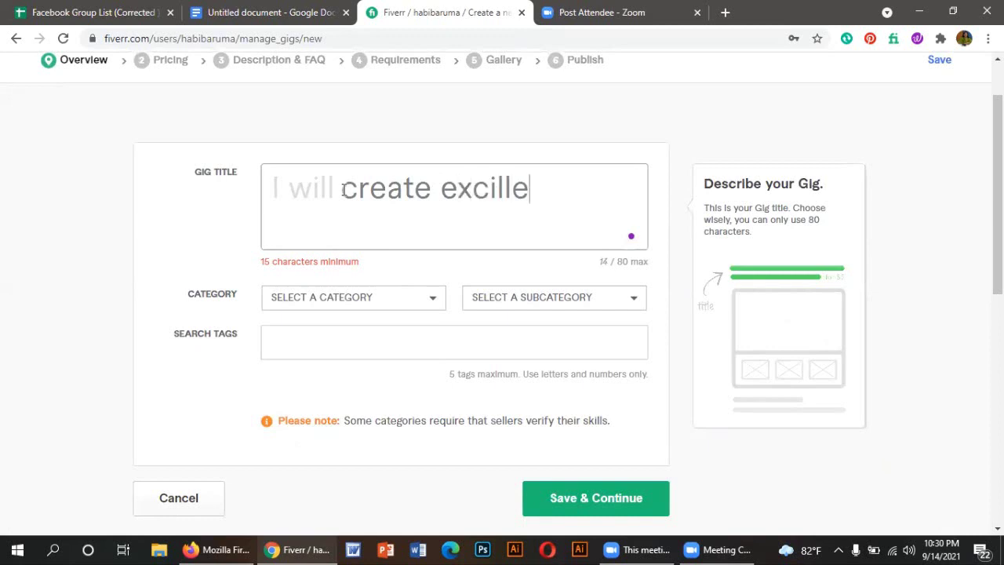
pyautogui.write('nt')
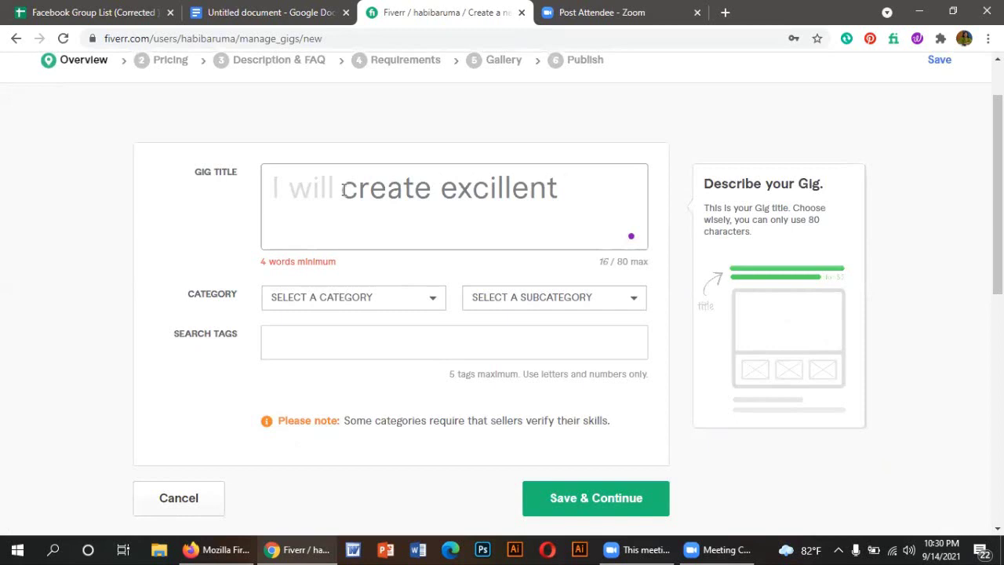
pyautogui.press('BackSpace')
pyautogui.press('BackSpace')
pyautogui.press('BackSpace')
pyautogui.press('BackSpace')
pyautogui.press('BackSpace')
pyautogui.press('BackSpace')
pyautogui.press('BackSpace')
pyautogui.press('BackSpace')
pyautogui.press('BackSpace')
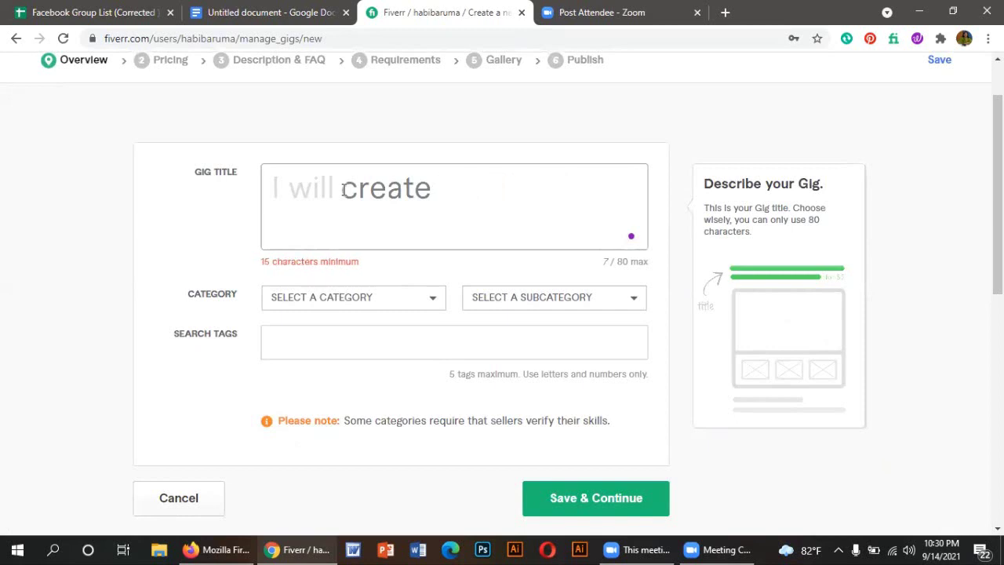
# Step: Complete the gig title after "create" with "professional facebook business page"
pyautogui.write('pro')
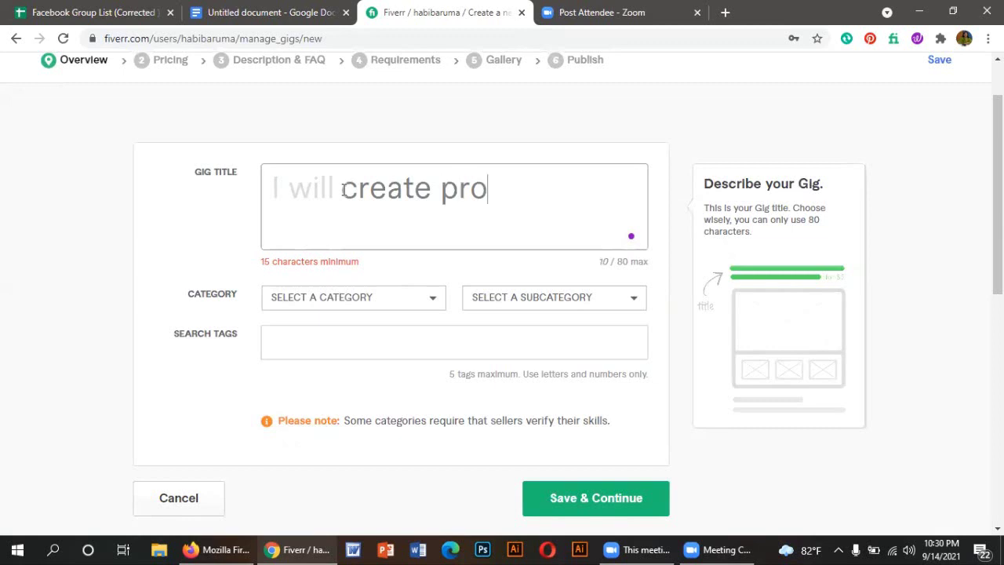
pyautogui.write('fess')
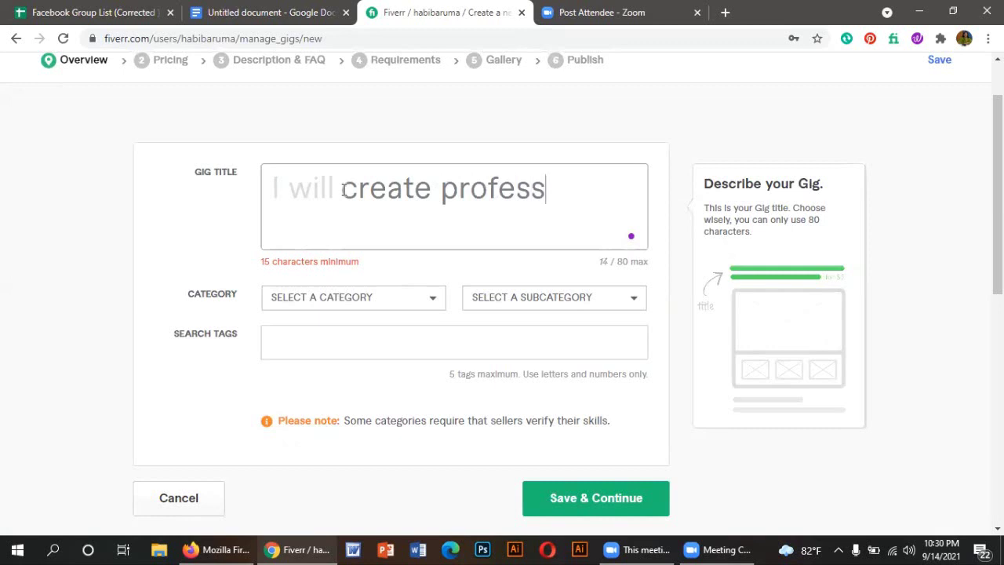
pyautogui.write('ional')
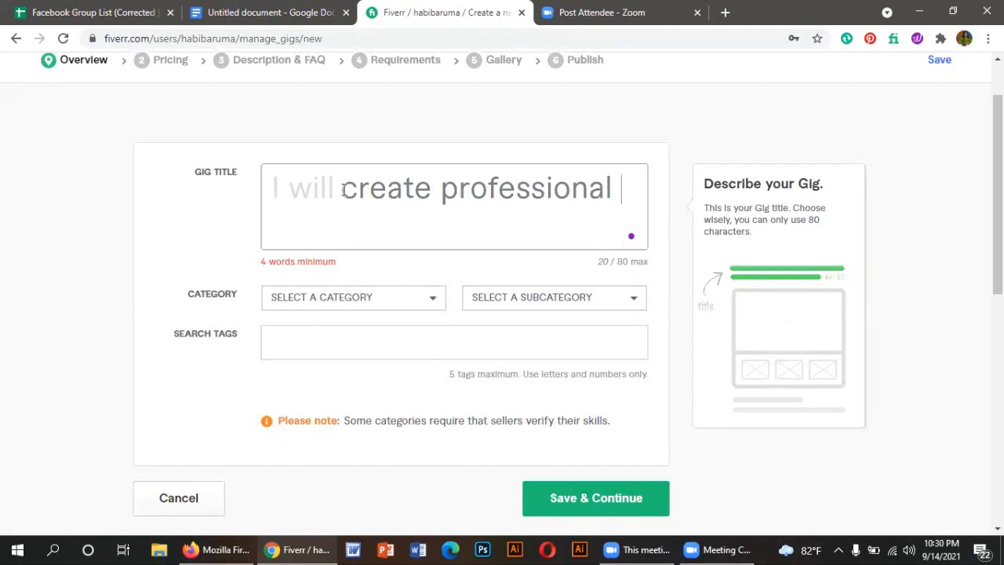
pyautogui.write('faceb')
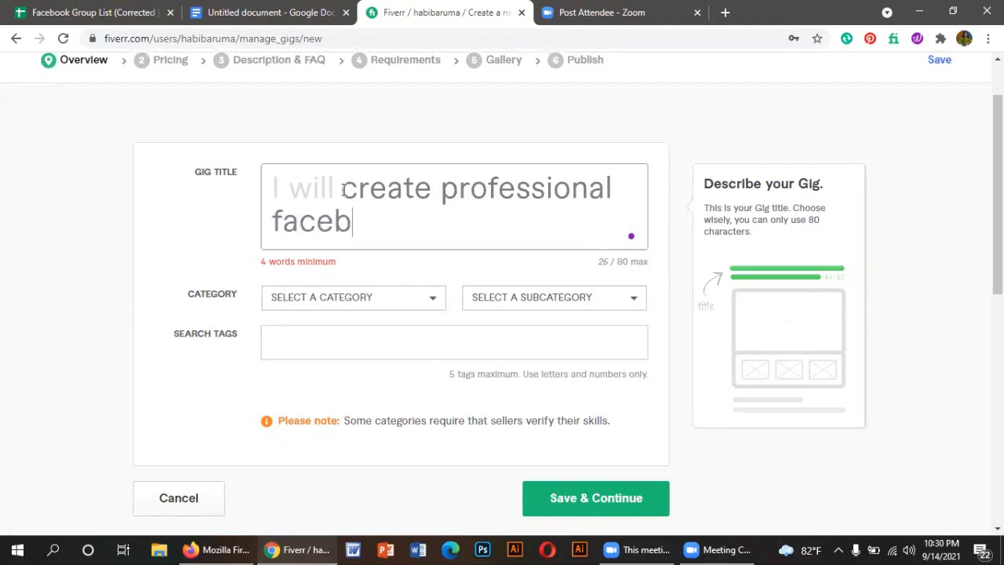
pyautogui.write('ook busi')
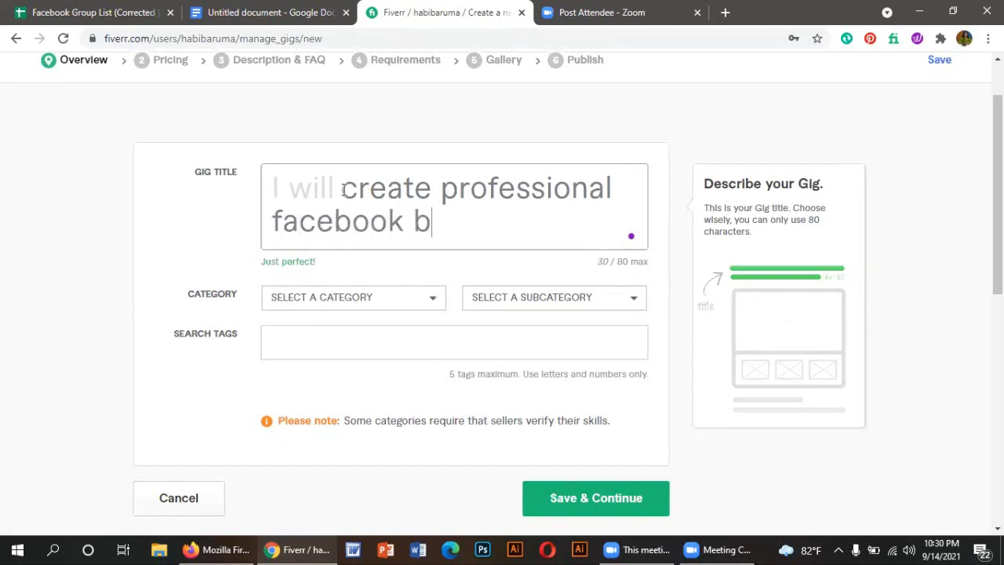
pyautogui.write('ne')
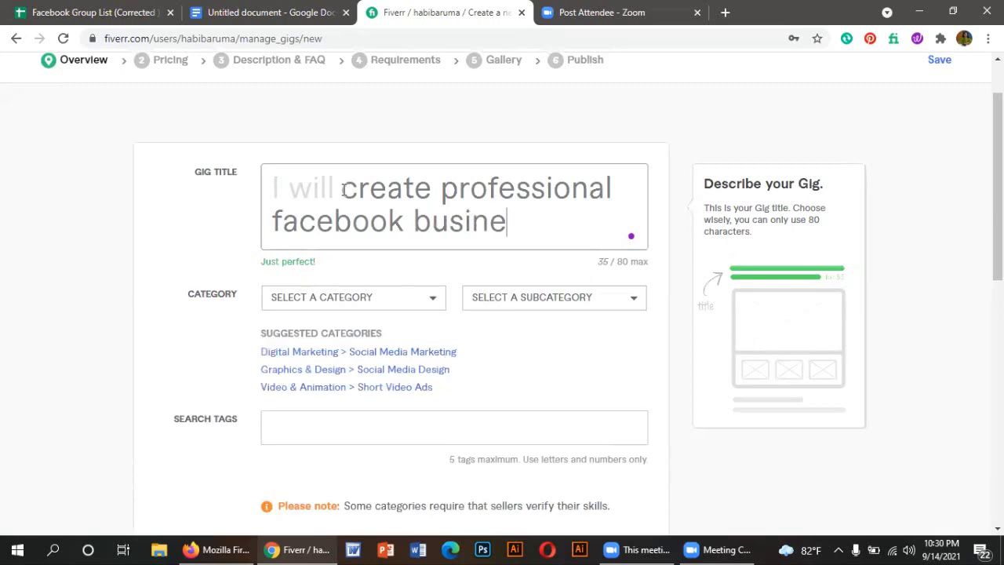
pyautogui.write('ss page')
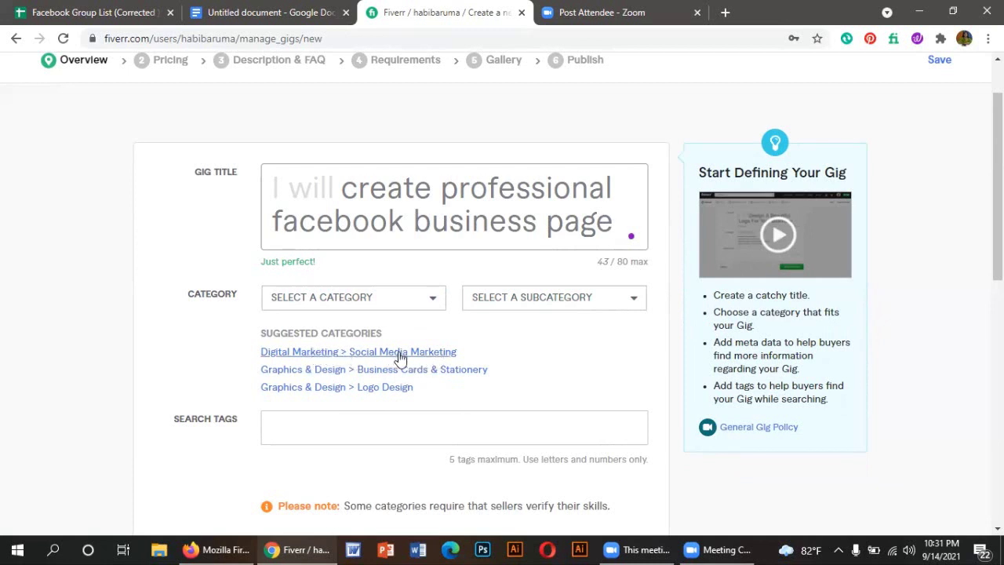
# Step: Apply the suggested category Digital Marketing > Social Media Marketing and set the service type to Social Media Management
pyautogui.click(449, 357)
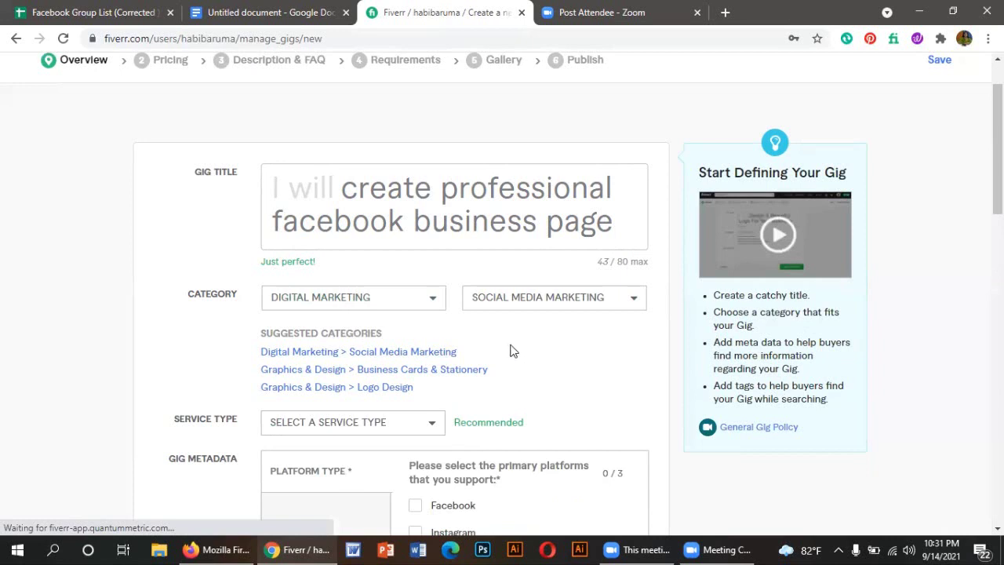
pyautogui.scroll(-1, 500, 387)
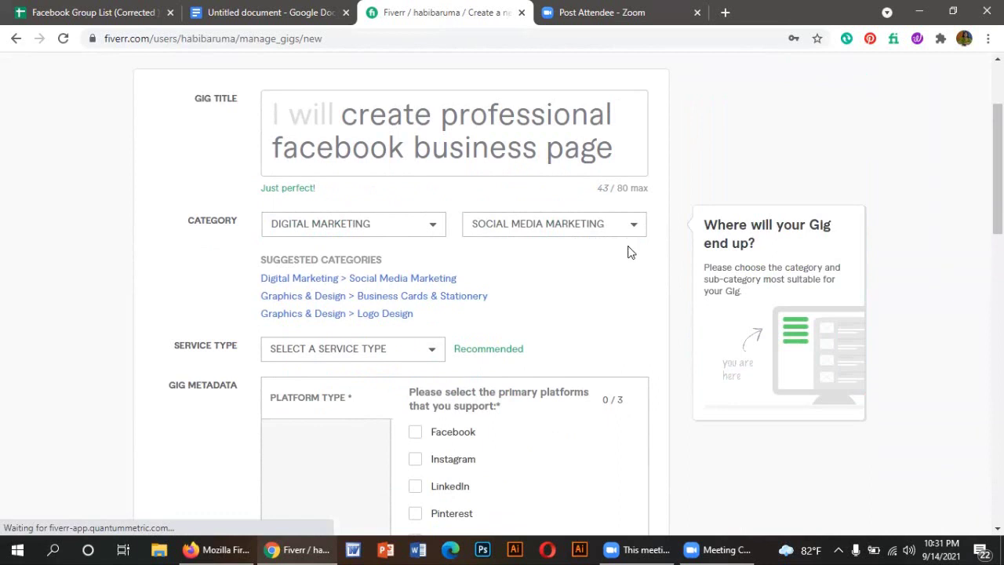
pyautogui.click(435, 353)
pyautogui.scroll(-1, 596, 345)
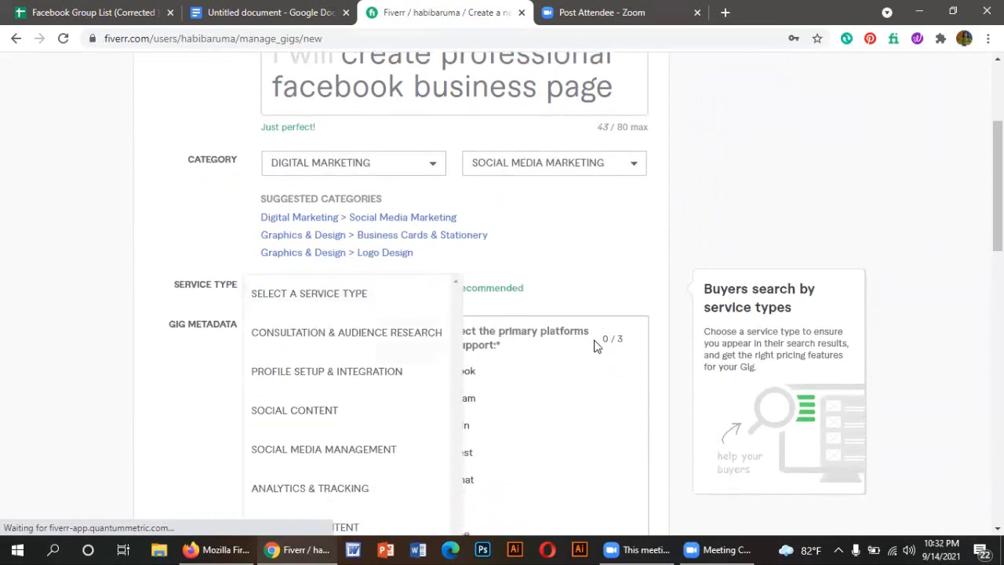
pyautogui.scroll(-2, 594, 345)
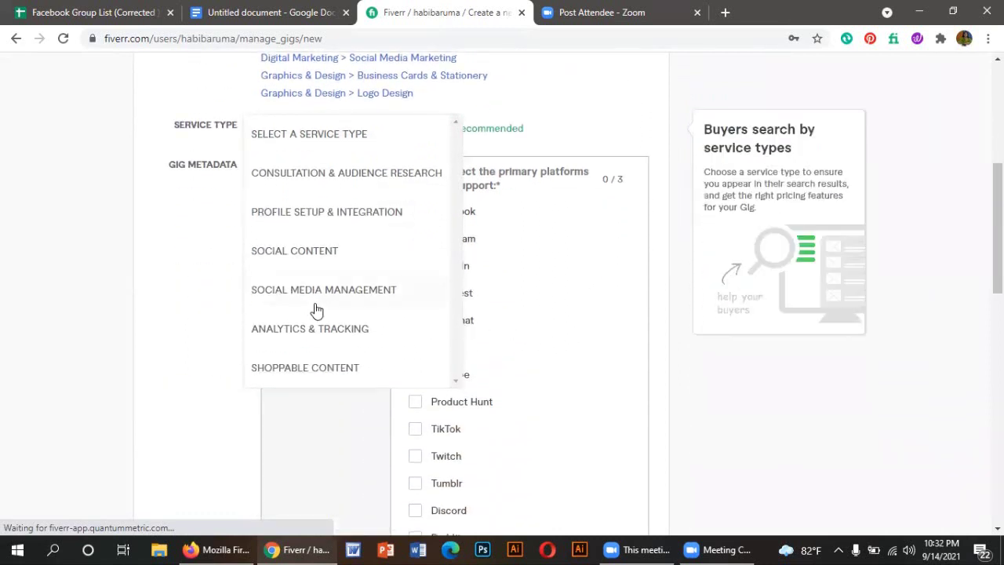
pyautogui.click(326, 291)
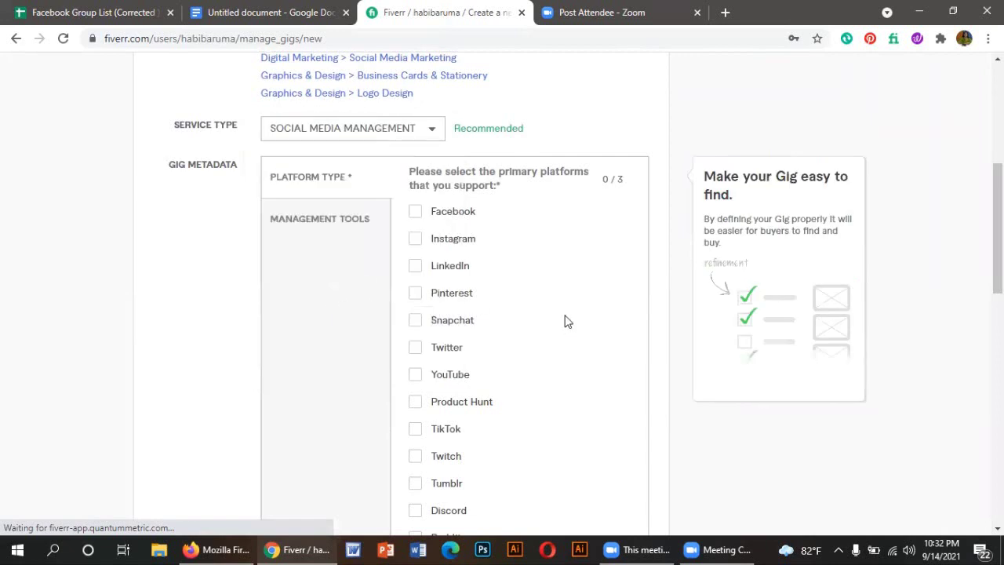
pyautogui.scroll(2, 568, 321)
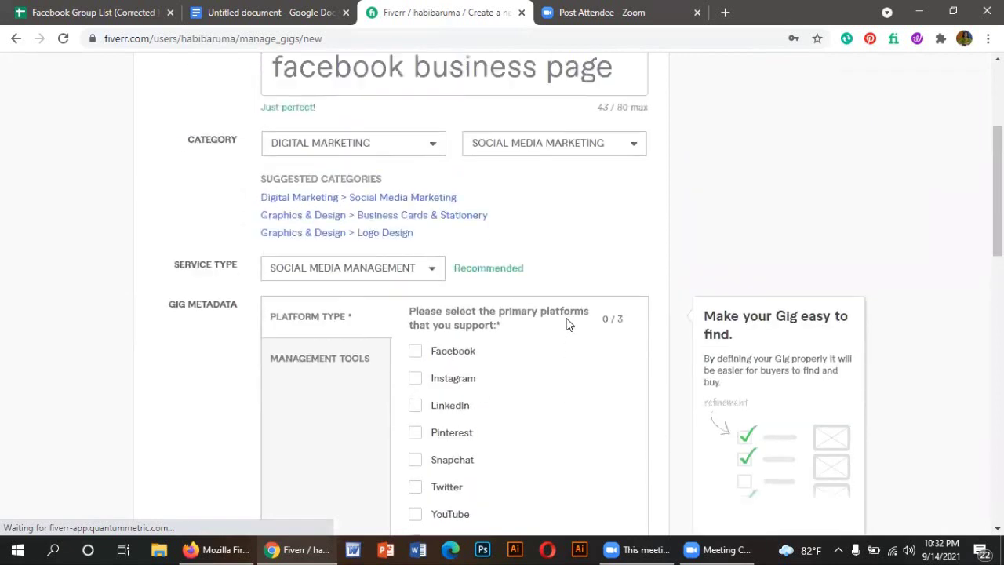
pyautogui.scroll(1, 568, 324)
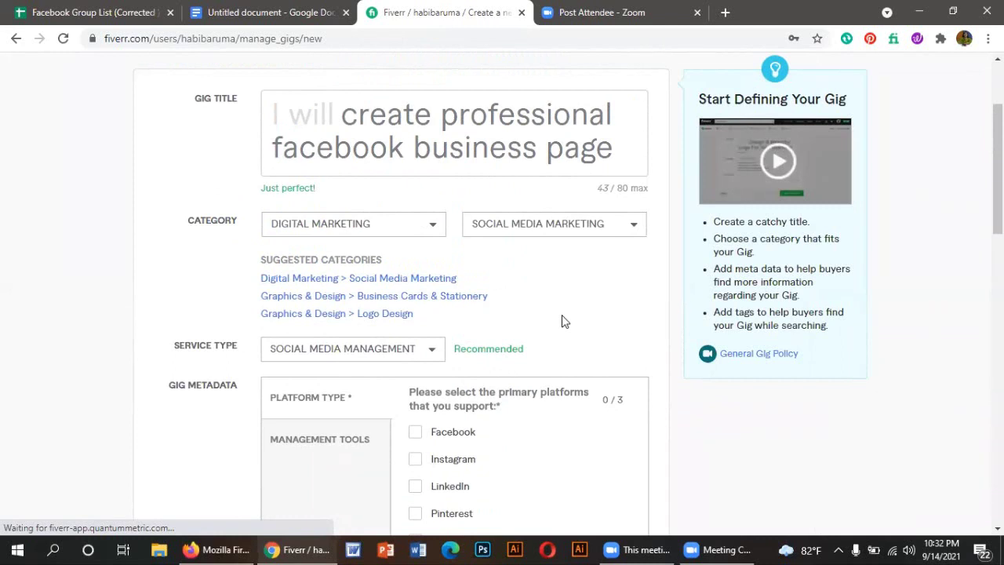
pyautogui.moveTo(293, 376)
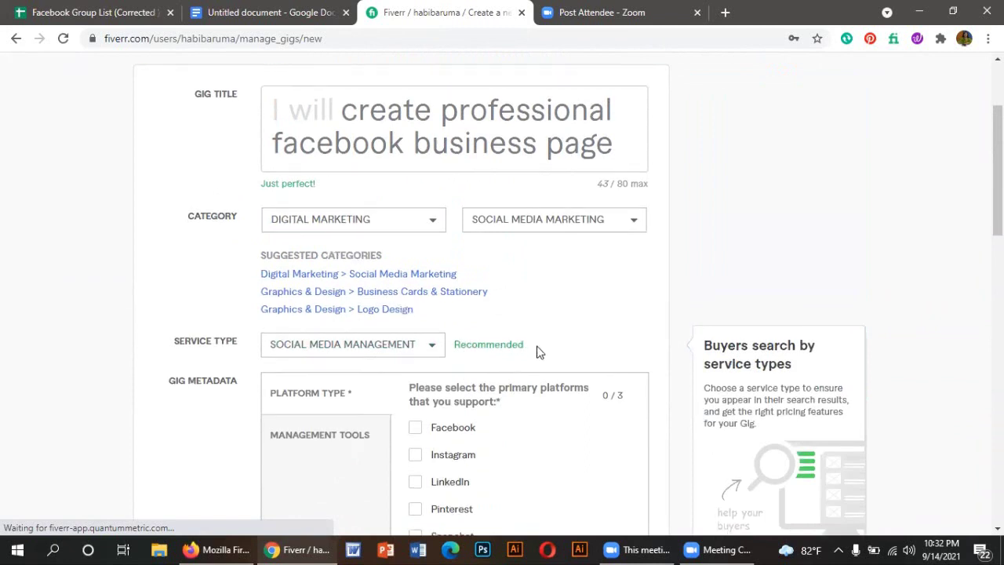
# Step: Select Facebook and Pinterest as the primary supported platforms in the gig metadata
pyautogui.scroll(-3, 537, 352)
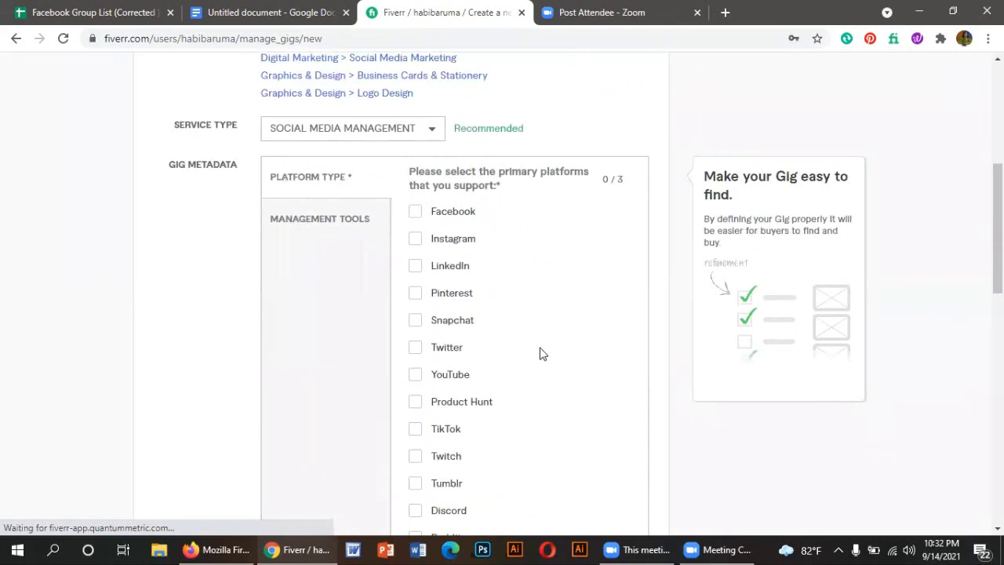
pyautogui.click(416, 213)
pyautogui.click(417, 245)
pyautogui.click(417, 245)
pyautogui.click(414, 298)
pyautogui.scroll(-1, 568, 322)
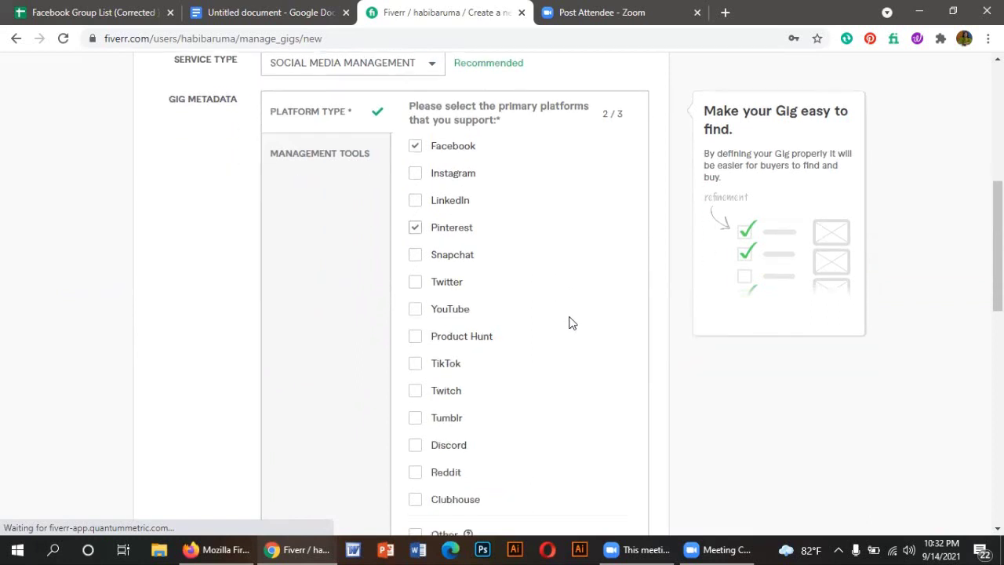
pyautogui.scroll(-2, 571, 320)
pyautogui.scroll(2, 571, 319)
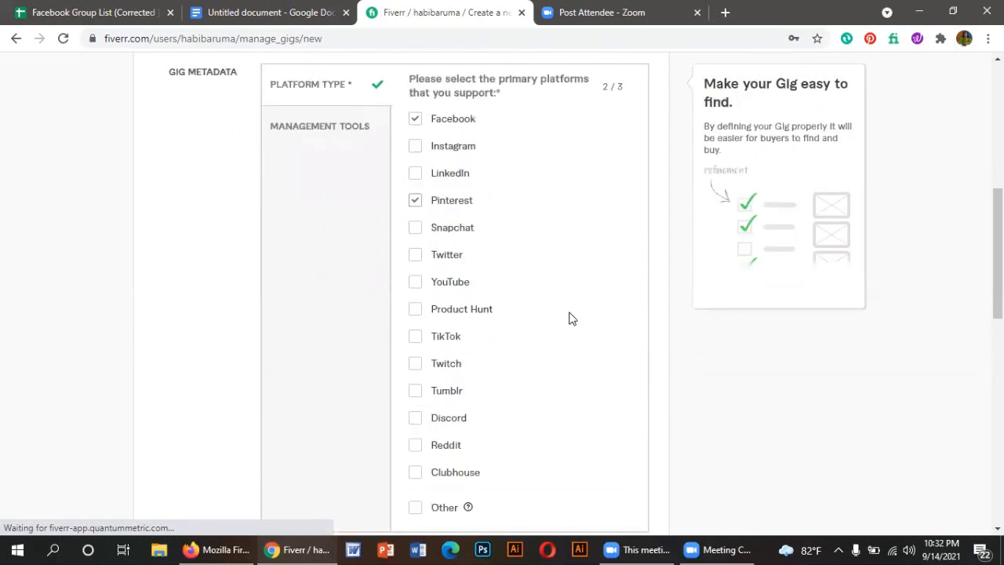
pyautogui.scroll(1, 571, 318)
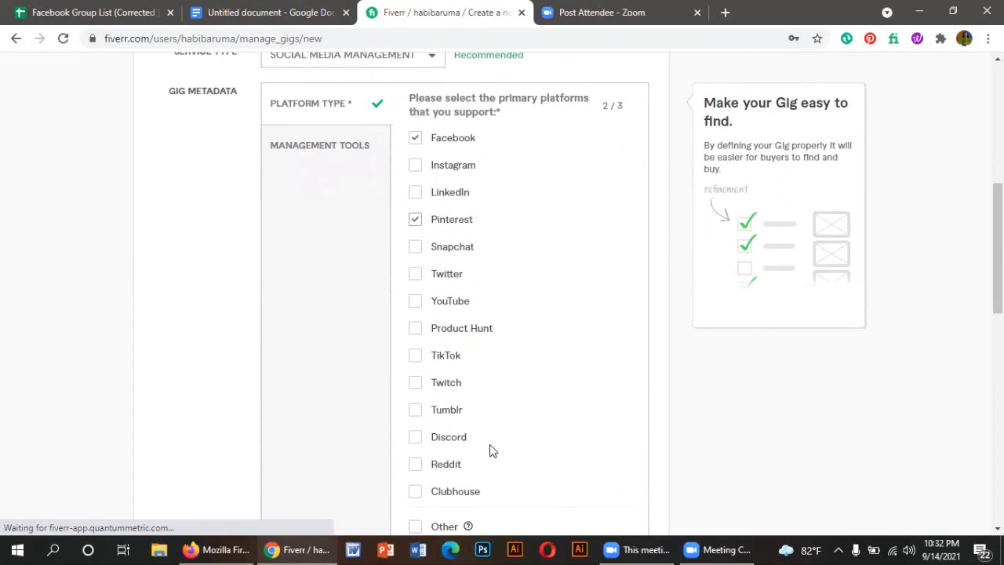
# Step: Add "pacebook business page" as the first search tag
pyautogui.scroll(-3, 489, 443)
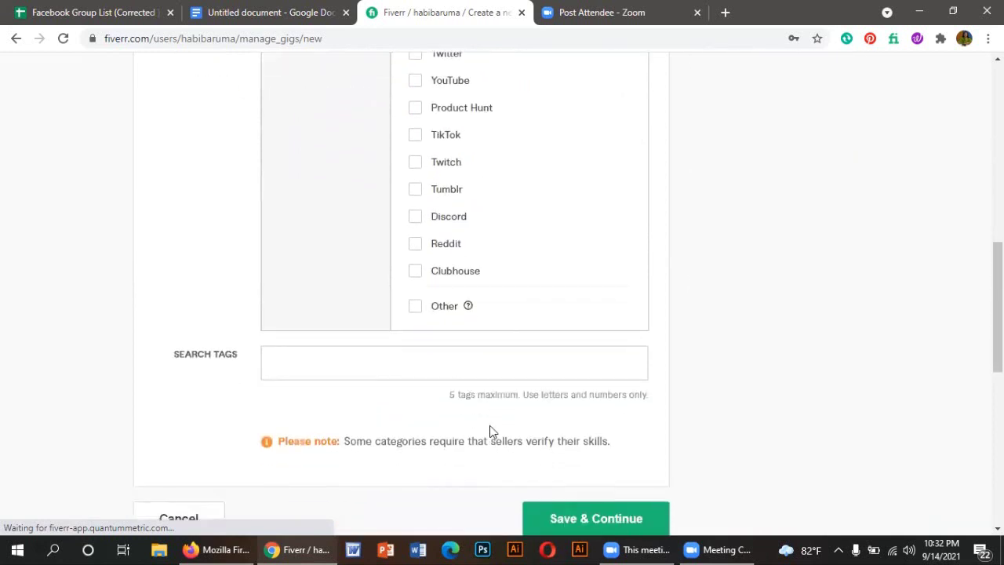
pyautogui.click(288, 360)
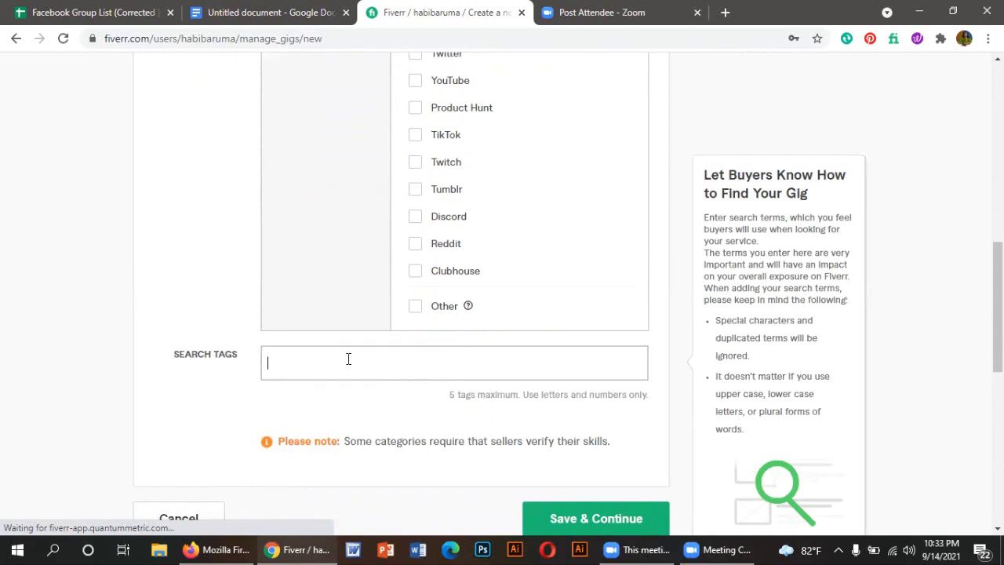
pyautogui.write('pa')
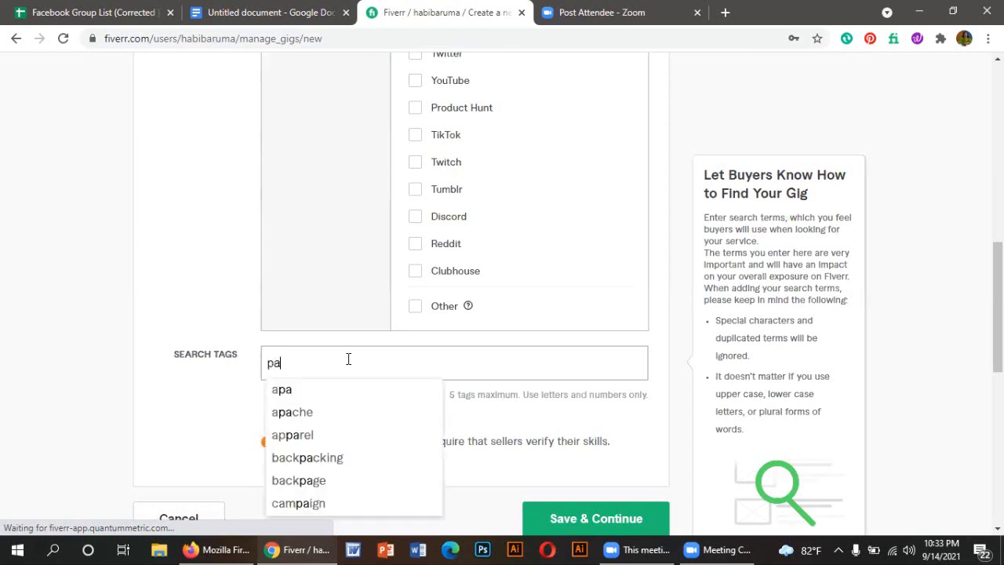
pyautogui.write('cebook')
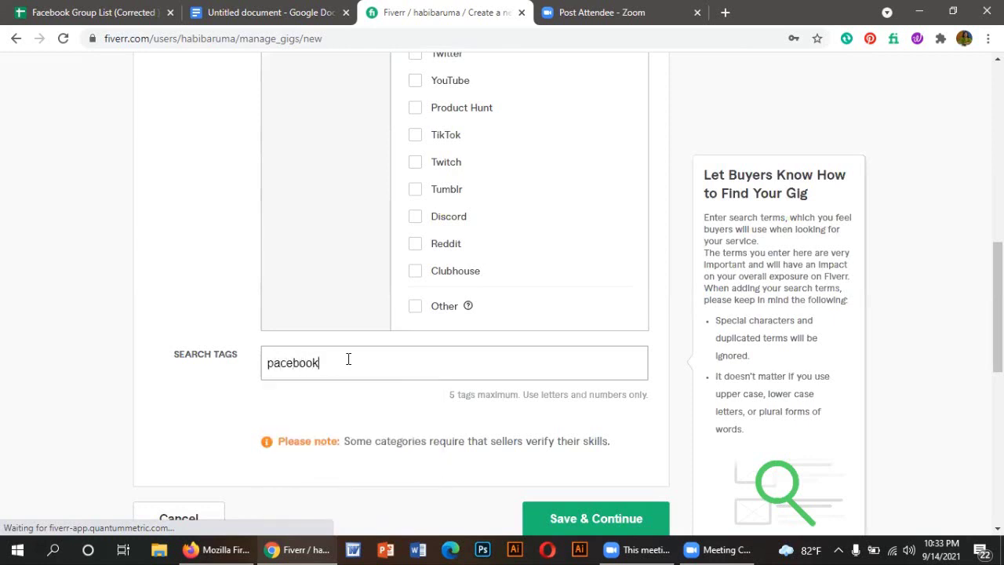
pyautogui.write(' business page')
pyautogui.press('Return')
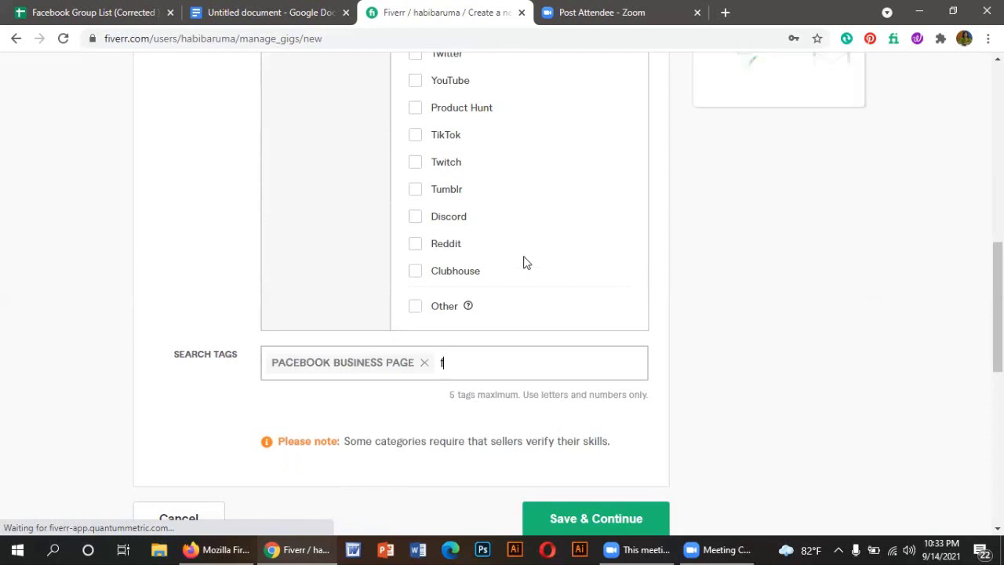
# Step: Add the search tags "facebook marketing" and "social media manager"
pyautogui.write('faceboo')
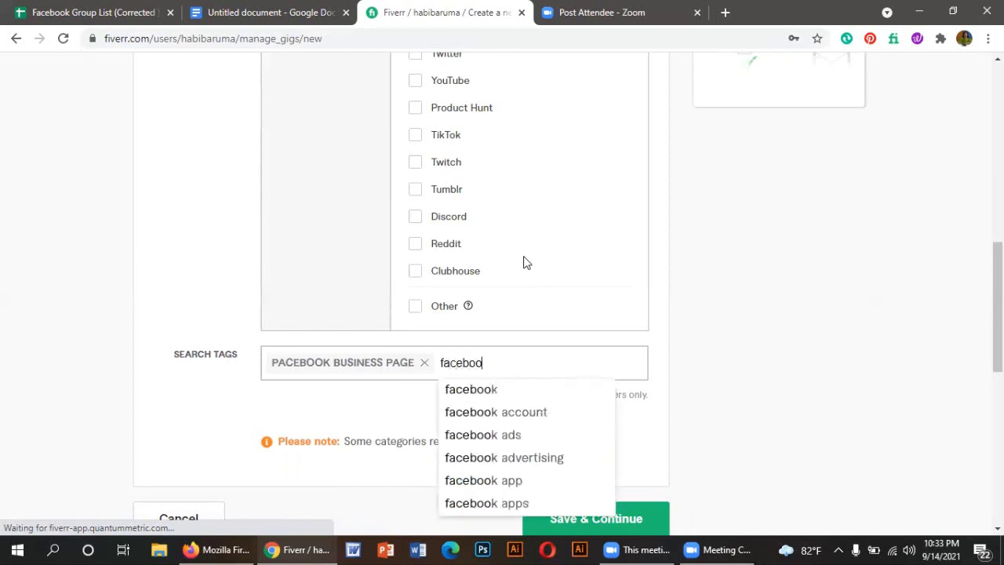
pyautogui.write('k mar')
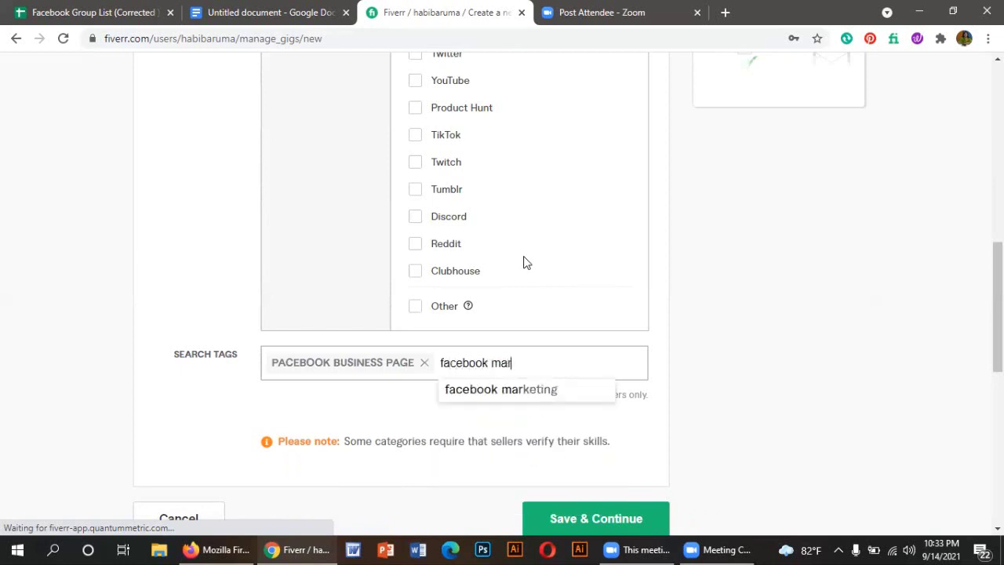
pyautogui.write('keting')
pyautogui.press('Return')
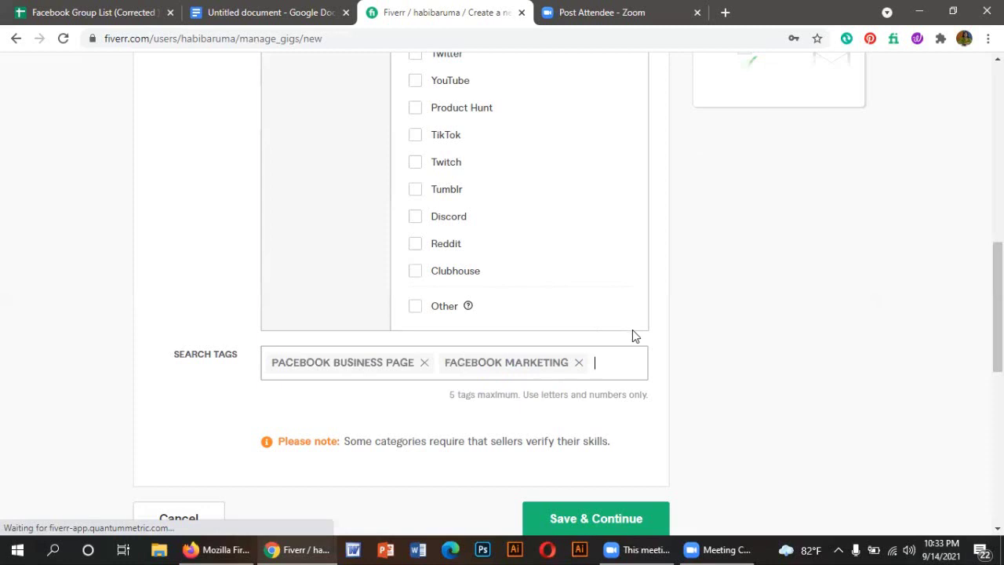
pyautogui.write('social')
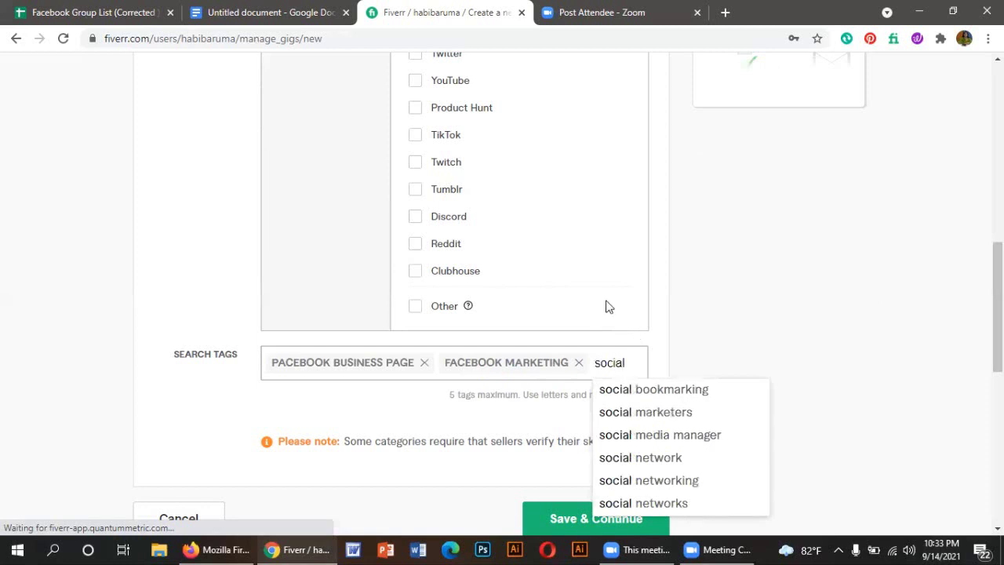
pyautogui.click(669, 436)
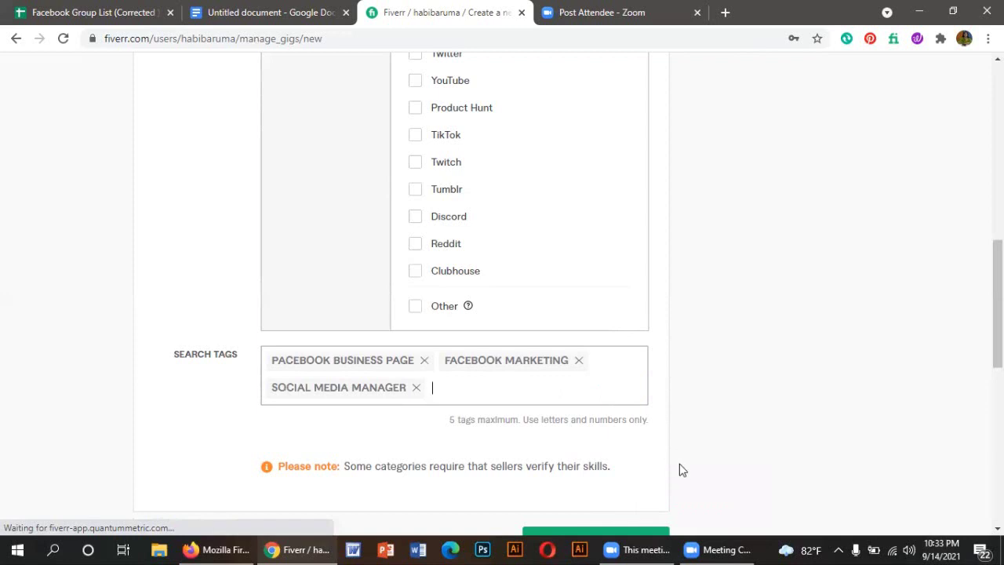
# Step: Add the suggested search tag "facebook page" as the fourth tag
pyautogui.write('fa')
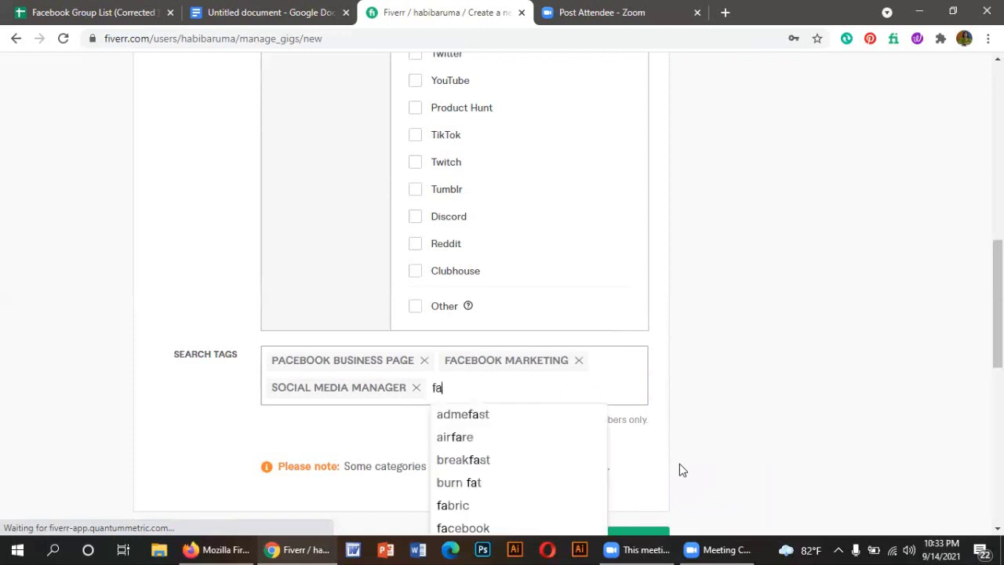
pyautogui.write('cebook')
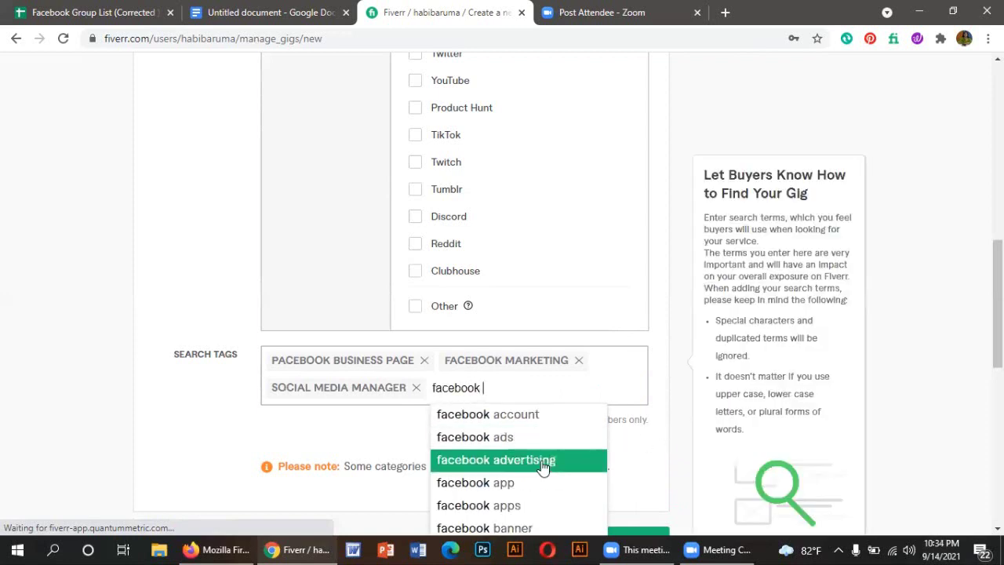
pyautogui.scroll(-1, 537, 470)
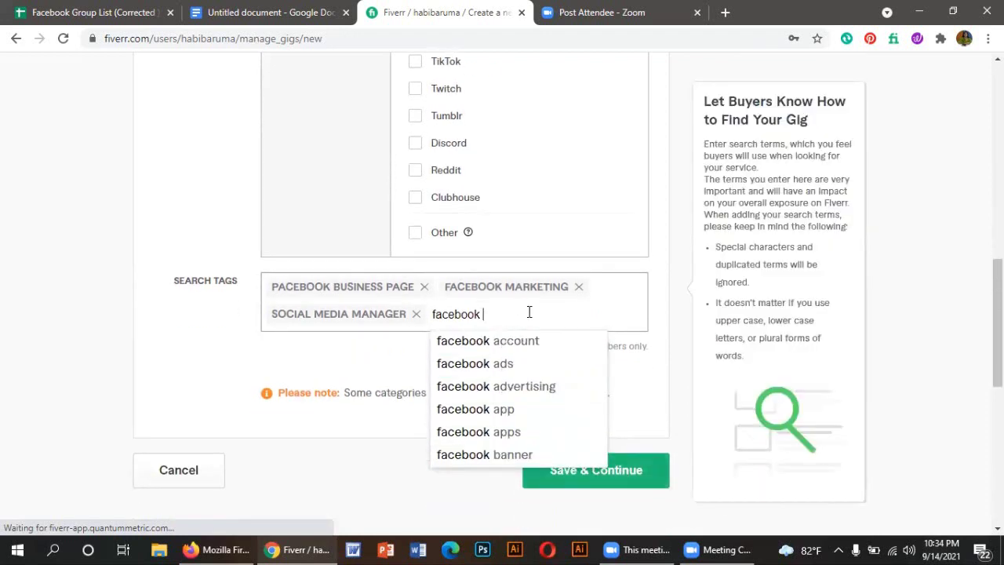
pyautogui.write('page')
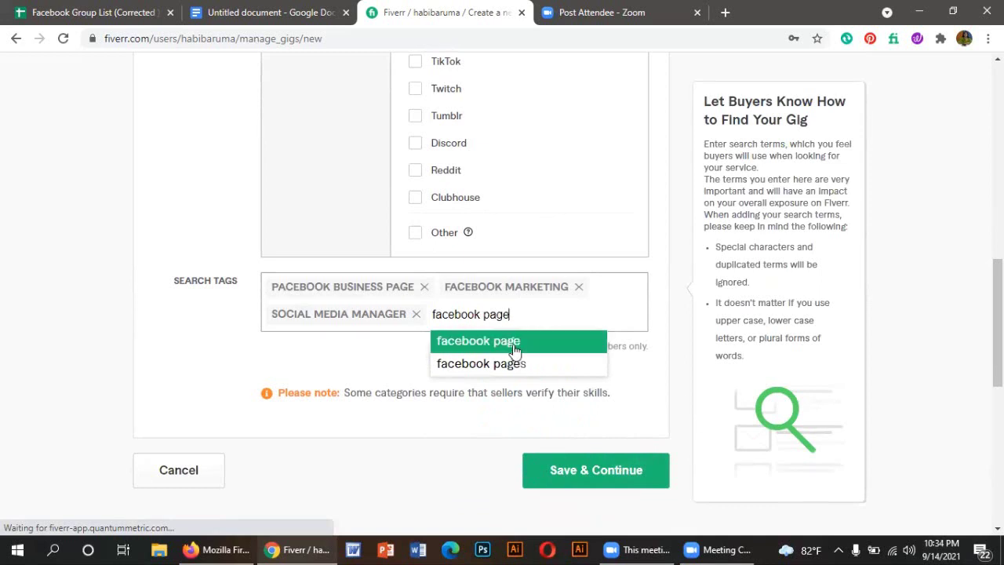
pyautogui.click(513, 345)
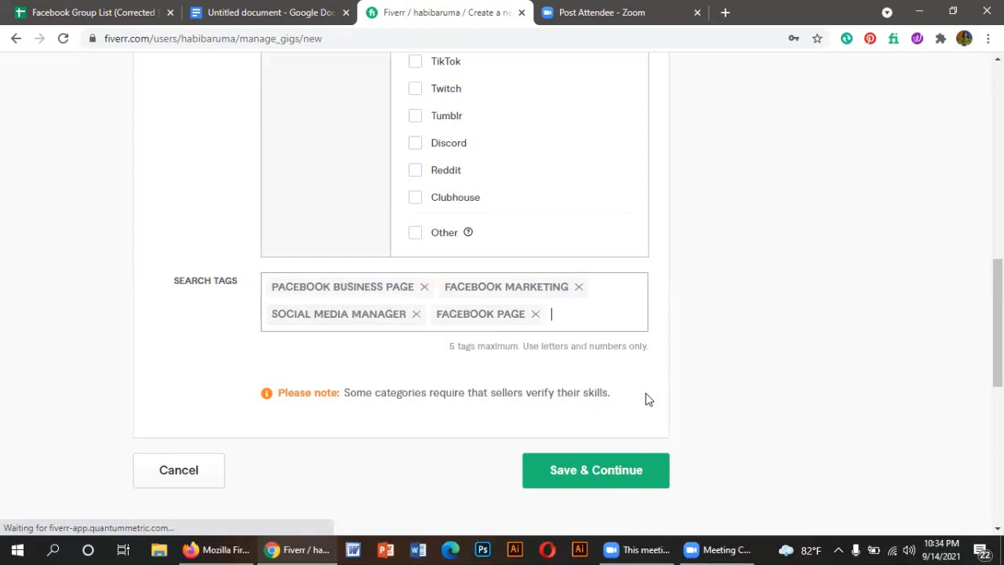
# Step: Add the suggested search tag "facebook ads" as the fifth tag
pyautogui.write('face')
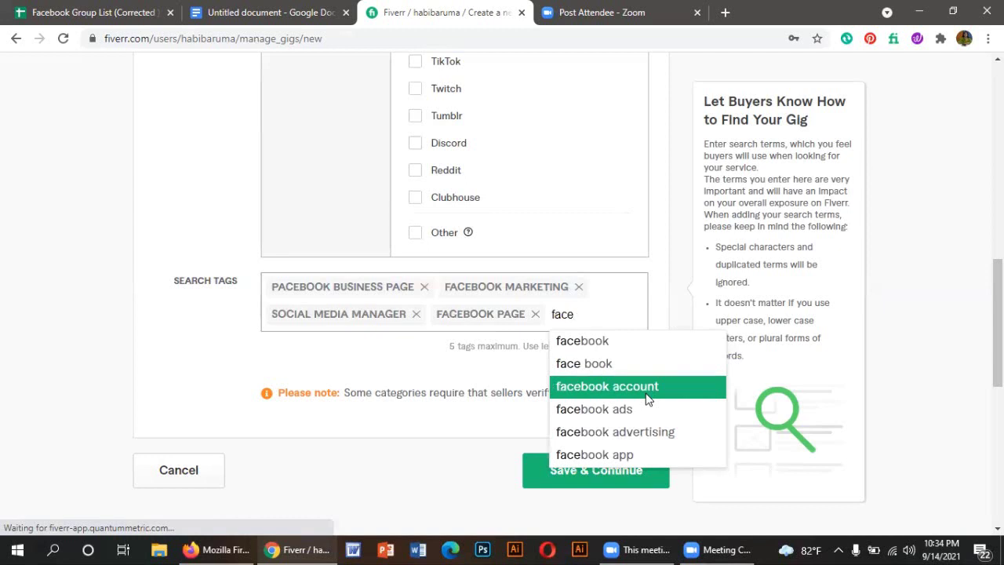
pyautogui.write('book b')
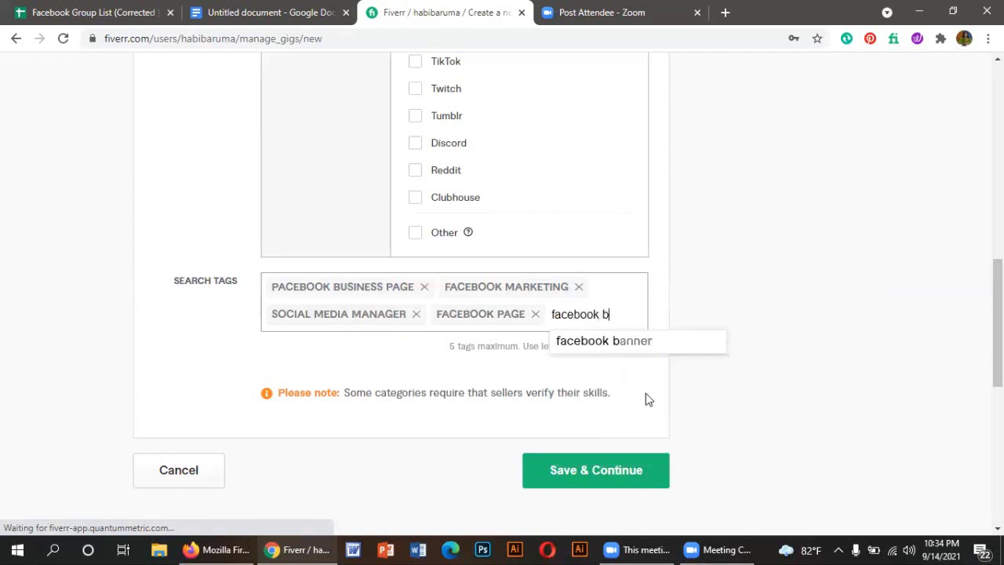
pyautogui.write('usi')
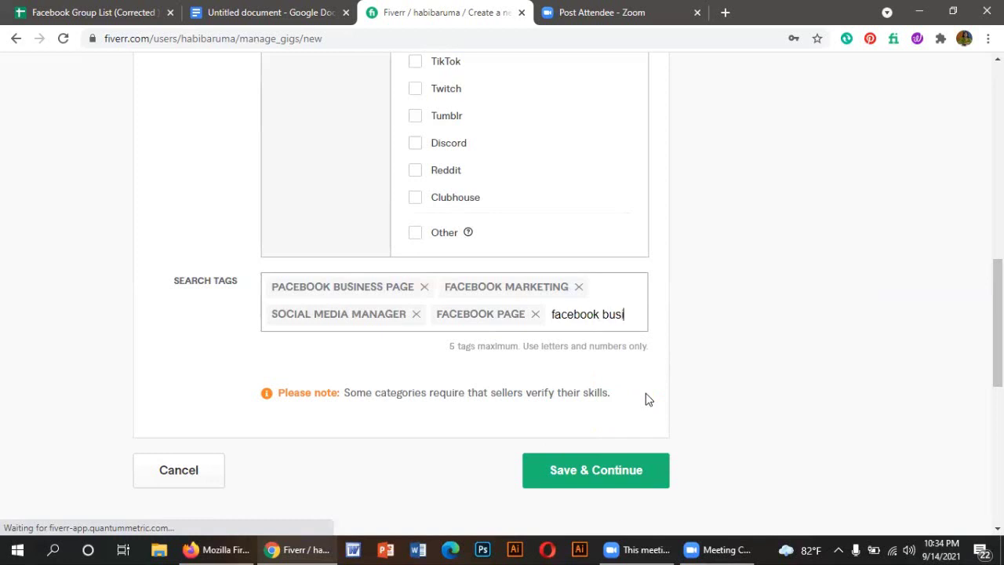
pyautogui.write('ness')
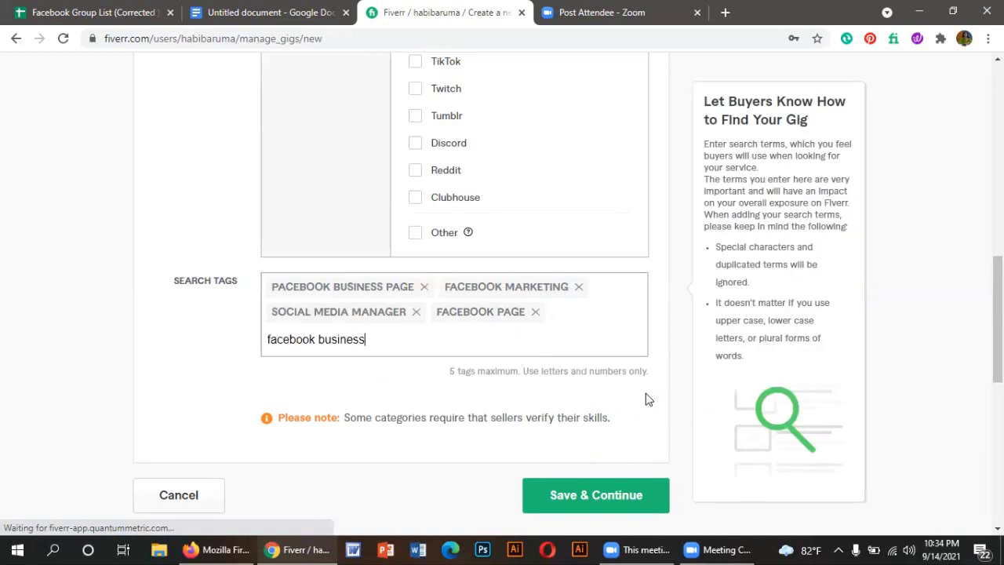
pyautogui.press('BackSpace')
pyautogui.press('BackSpace')
pyautogui.press('BackSpace')
pyautogui.press('BackSpace')
pyautogui.press('BackSpace')
pyautogui.press('BackSpace')
pyautogui.press('BackSpace')
pyautogui.press('BackSpace')
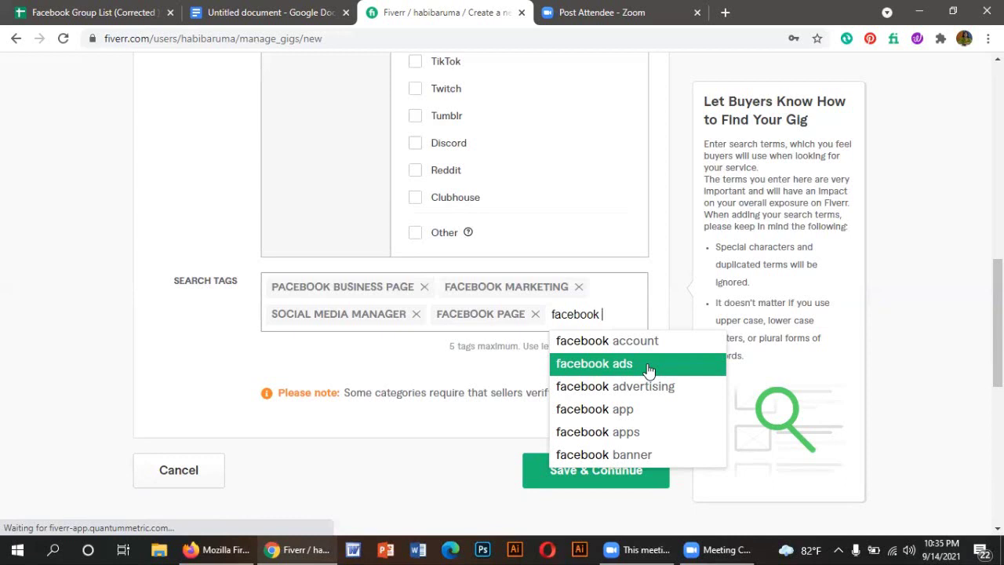
pyautogui.click(627, 363)
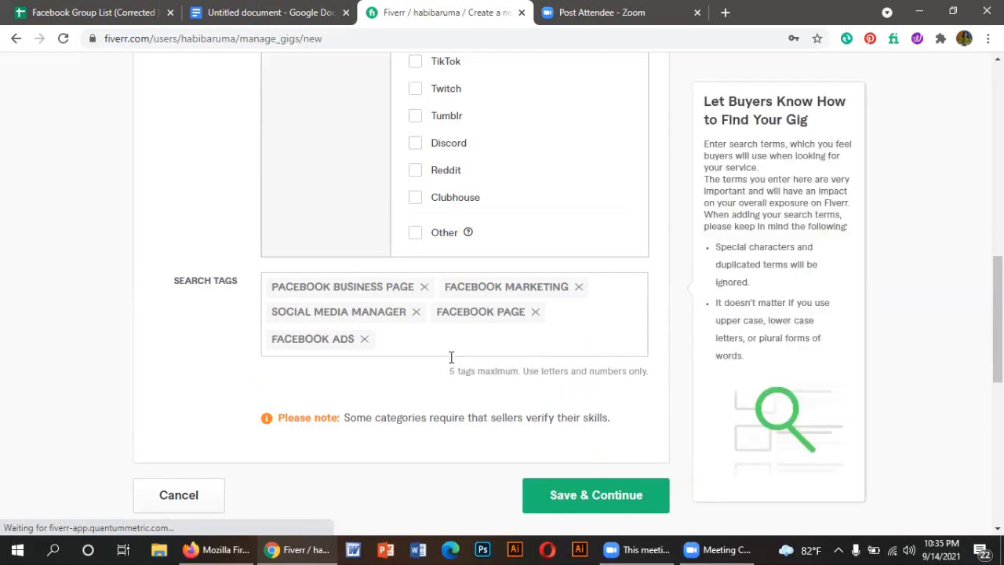
pyautogui.click(558, 417)
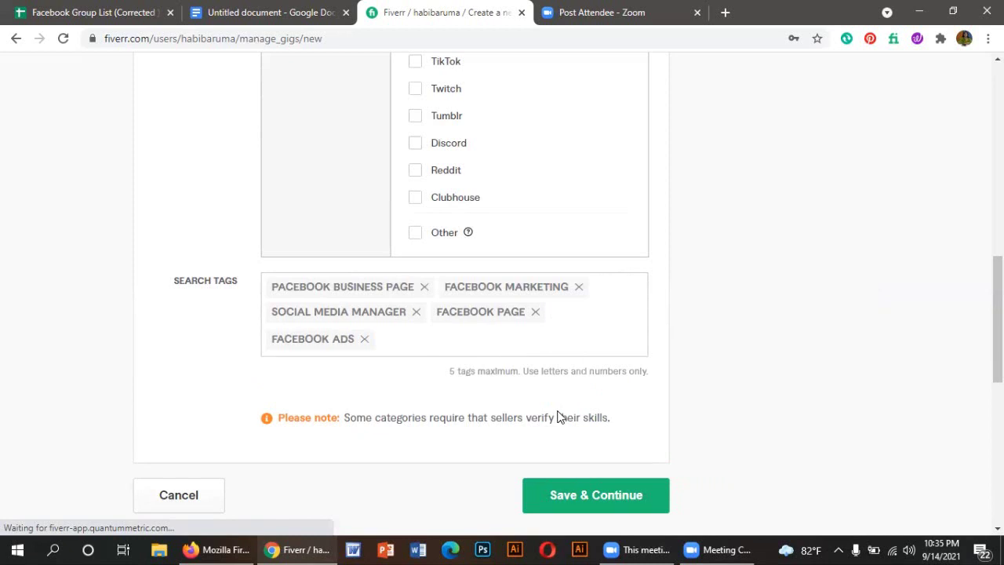
# Step: Review the gig's title, category, service type, platform selection and search tags
pyautogui.moveTo(335, 369)
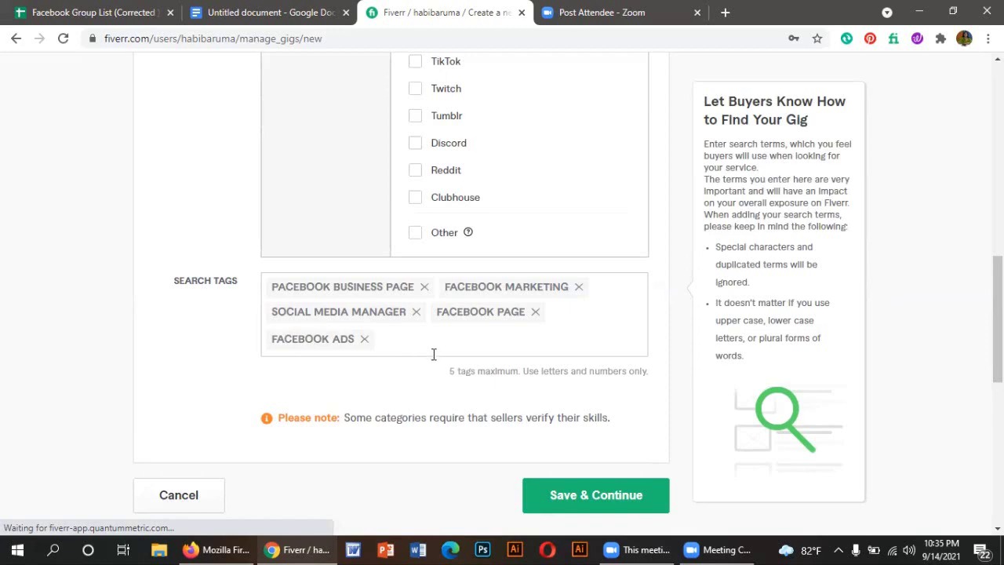
pyautogui.scroll(4, 481, 386)
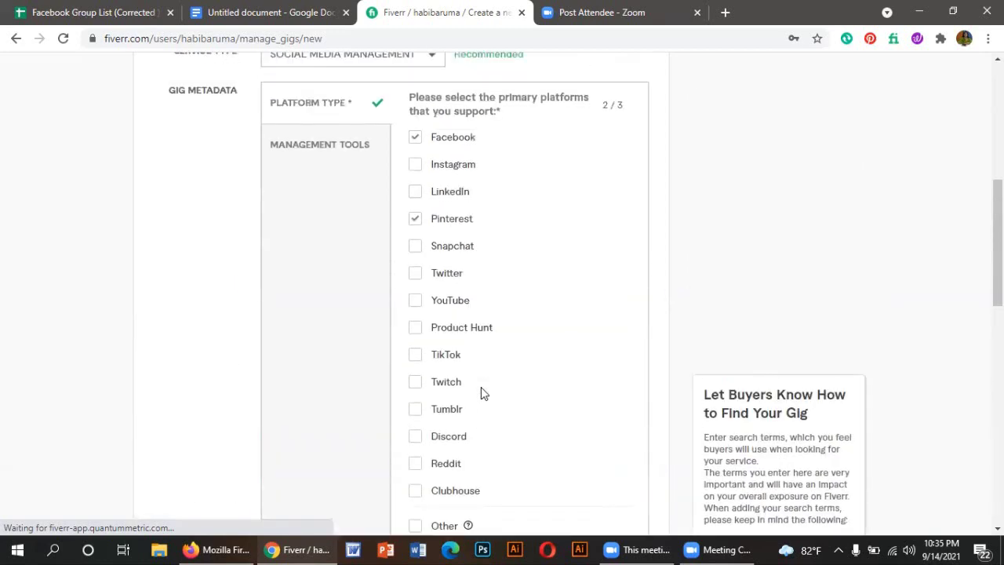
pyautogui.scroll(3, 480, 388)
pyautogui.scroll(2, 484, 406)
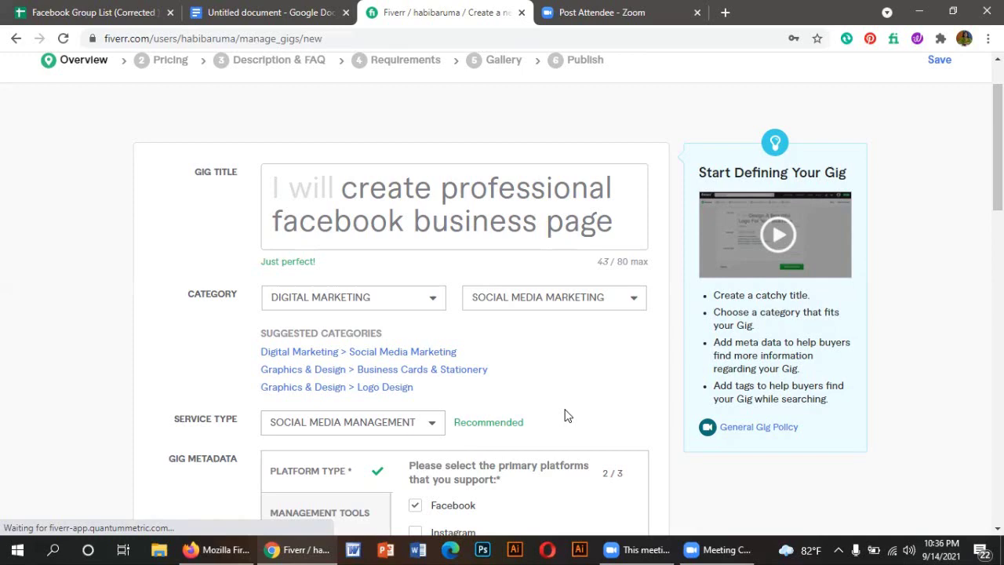
pyautogui.scroll(-2, 568, 416)
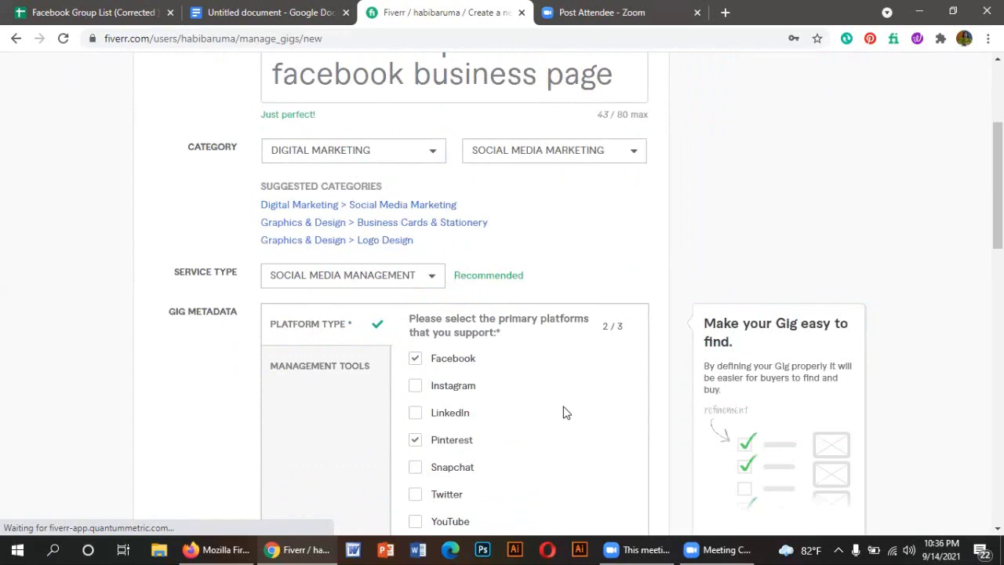
pyautogui.scroll(-1, 563, 408)
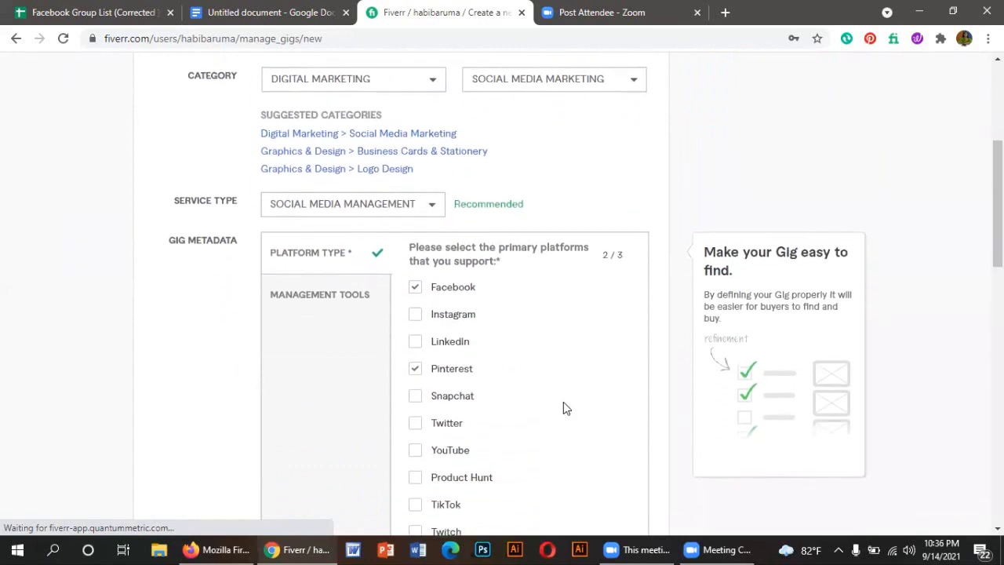
pyautogui.scroll(-5, 565, 408)
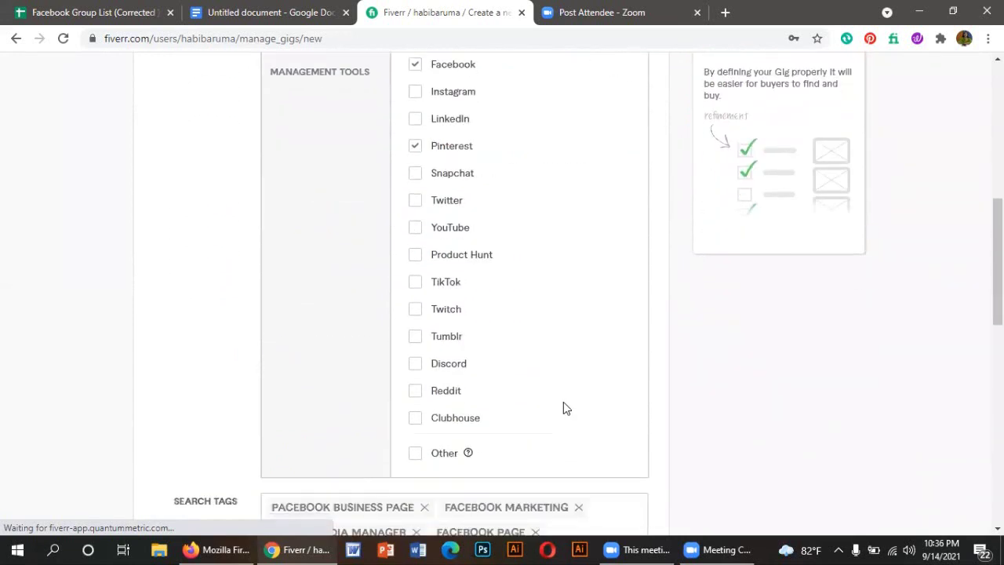
# Step: Try to save the gig overview and continue to the pricing stage
pyautogui.click(565, 408)
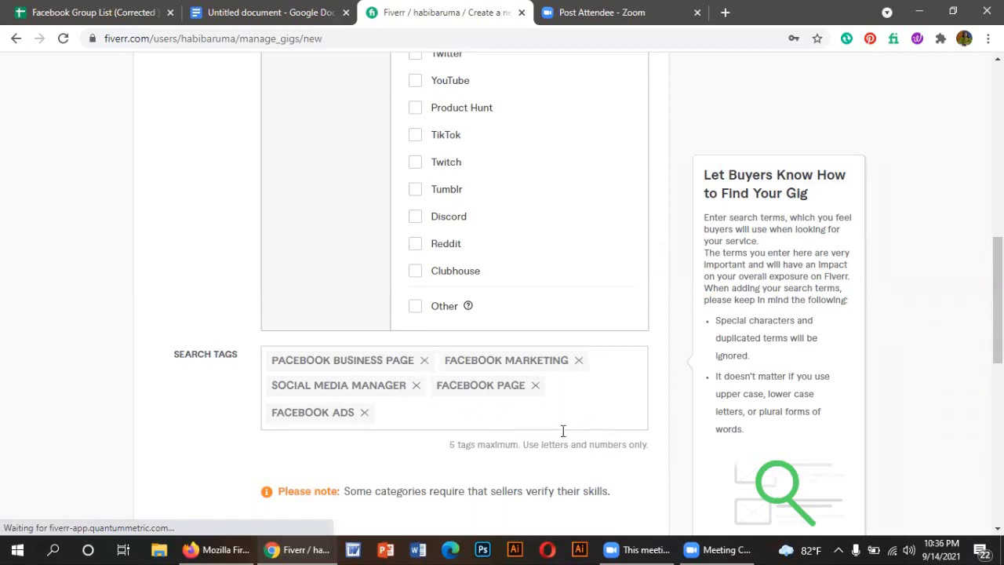
pyautogui.scroll(-3, 562, 430)
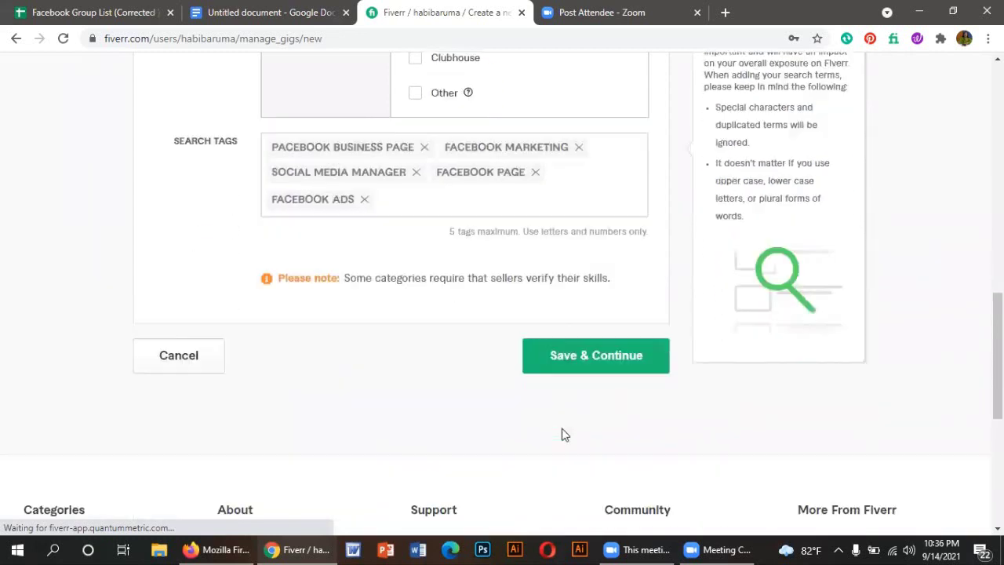
pyautogui.click(568, 349)
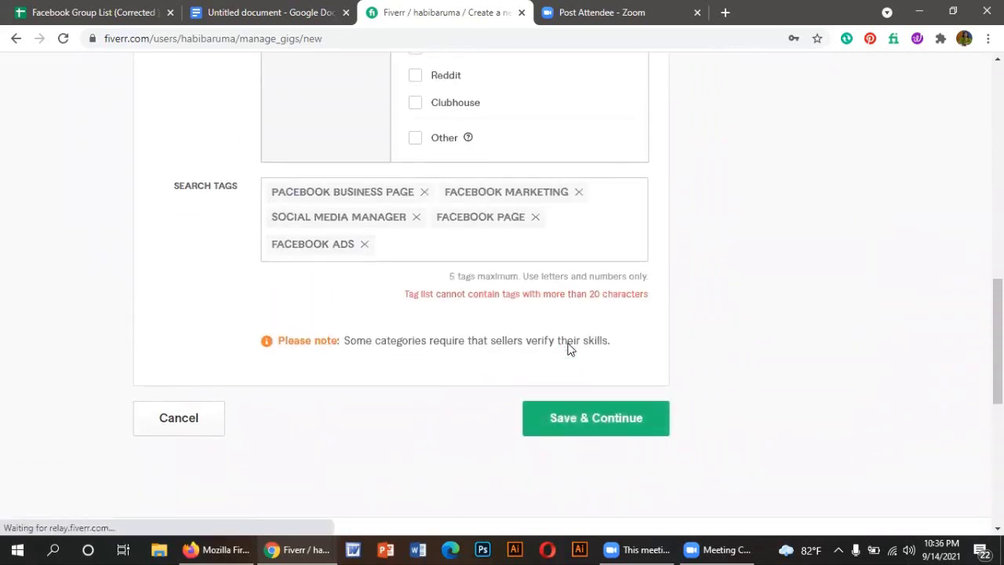
# Step: Remove the search tag "pacebook business page" and begin a replacement tag with the word "page"
pyautogui.moveTo(417, 306)
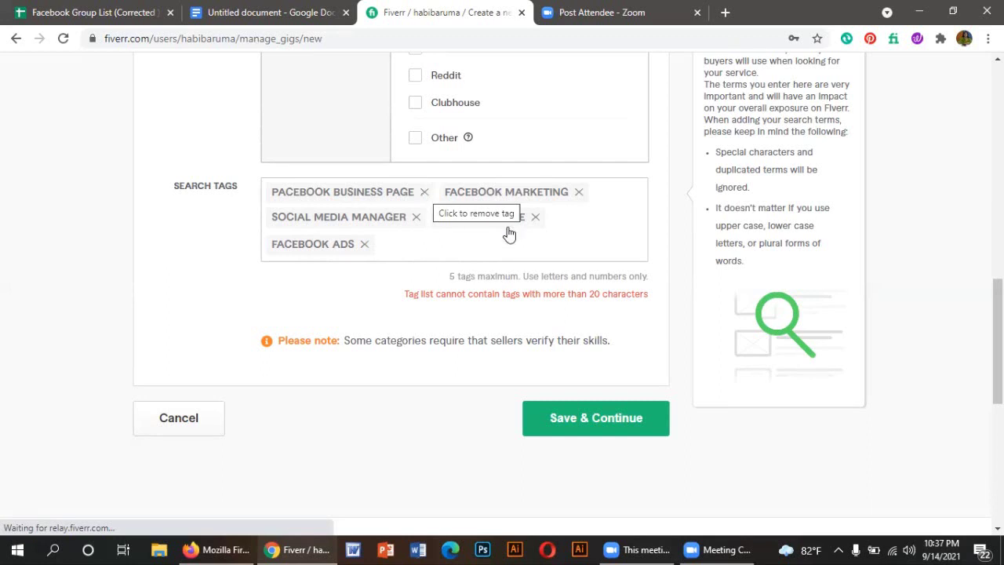
pyautogui.click(423, 193)
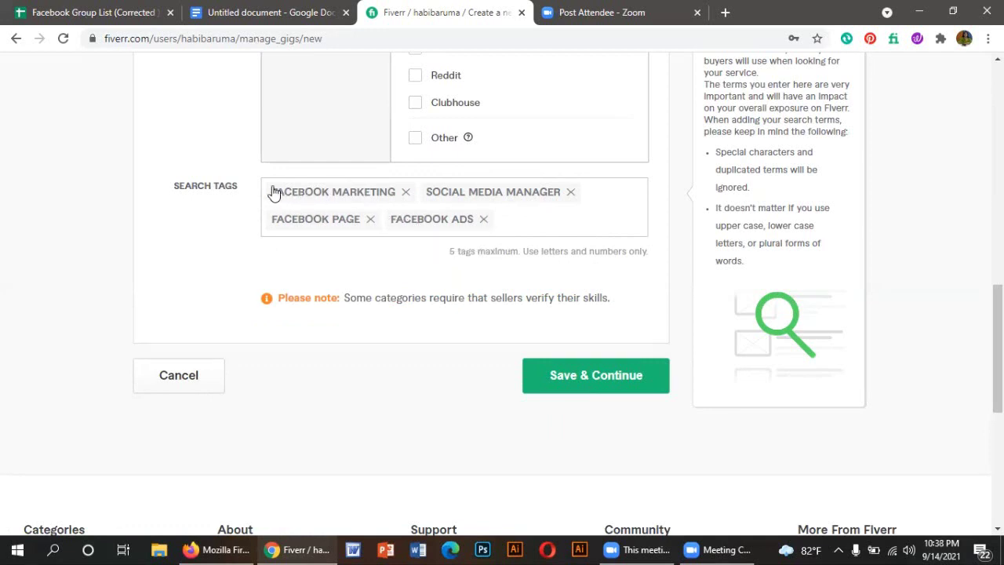
pyautogui.click(522, 216)
pyautogui.write('page')
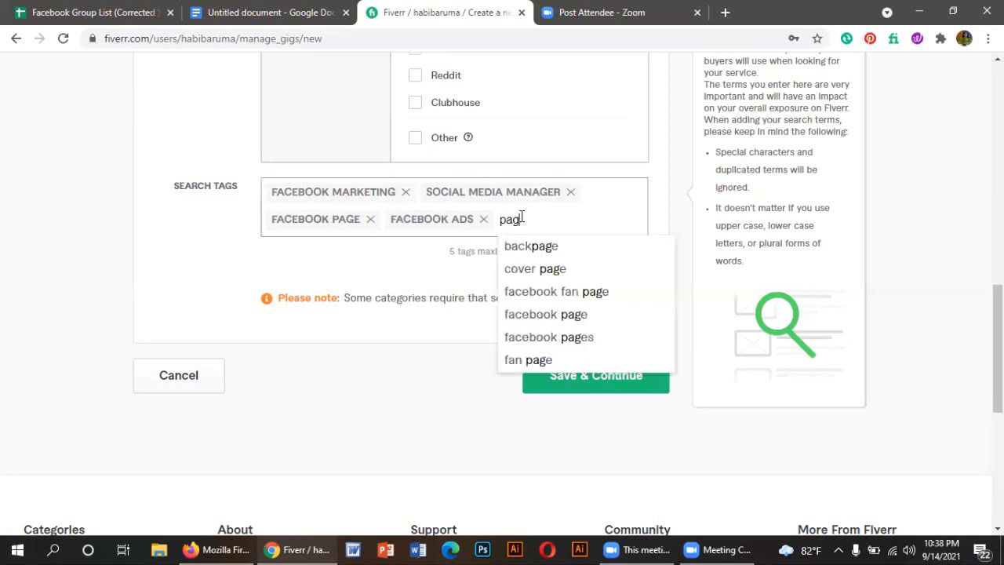
pyautogui.write(' c')
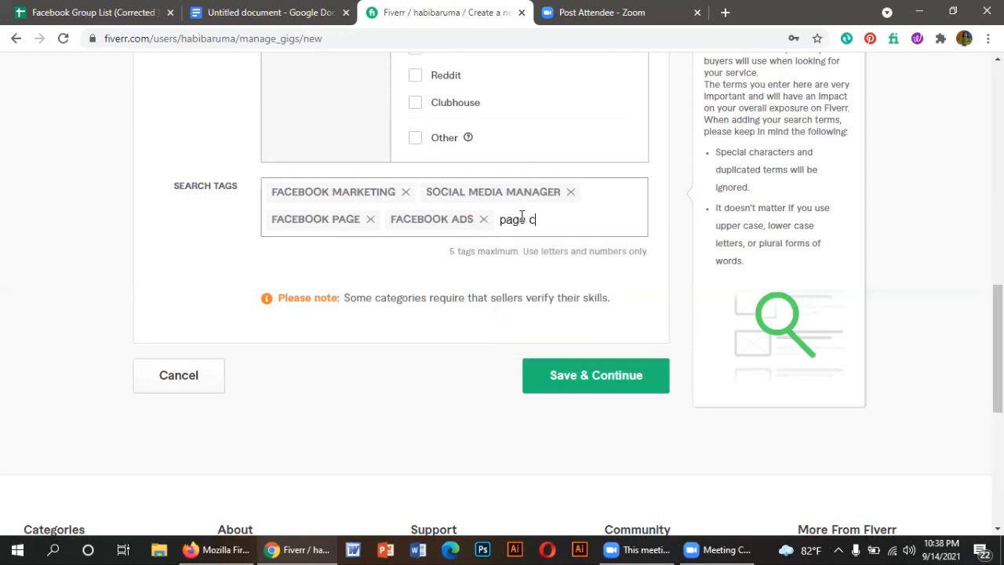
pyautogui.write('reation')
pyautogui.press('BackSpace')
pyautogui.press('BackSpace')
pyautogui.press('BackSpace')
pyautogui.press('BackSpace')
pyautogui.press('BackSpace')
pyautogui.press('BackSpace')
pyautogui.press('BackSpace')
pyautogui.press('BackSpace')
pyautogui.press('BackSpace')
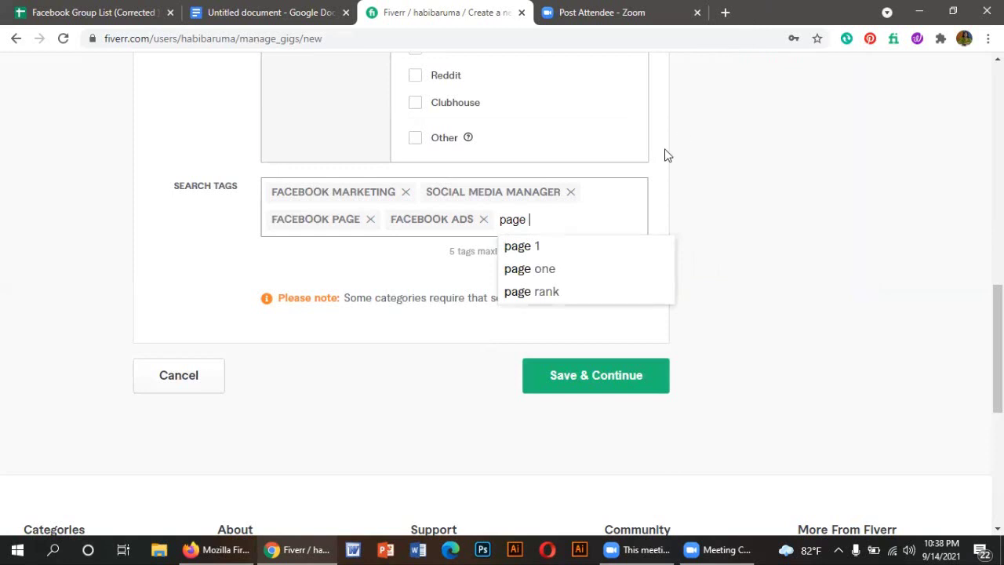
pyautogui.write('cre')
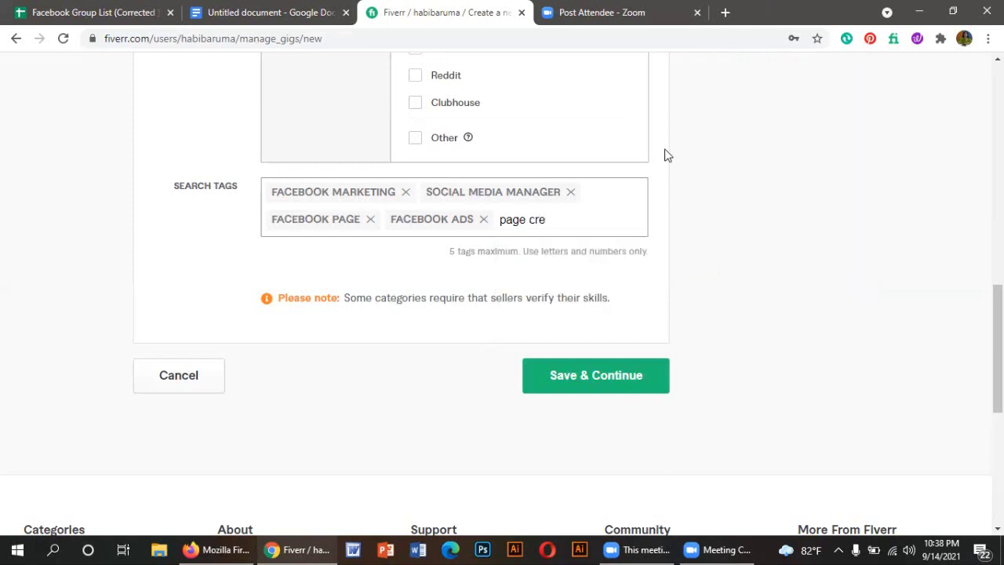
pyautogui.write('a')
pyautogui.press('BackSpace')
pyautogui.press('BackSpace')
pyautogui.press('BackSpace')
pyautogui.press('BackSpace')
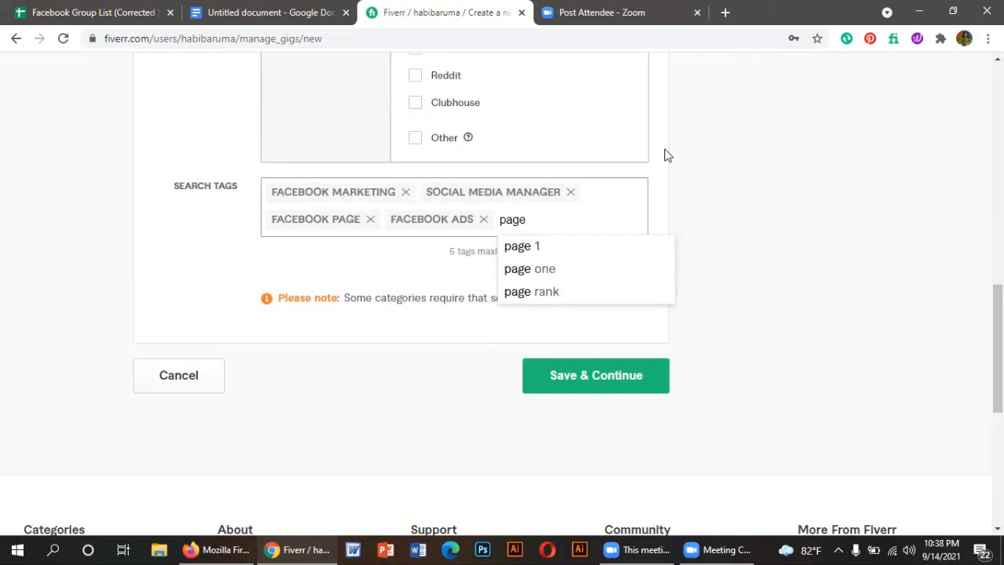
pyautogui.press('BackSpace')
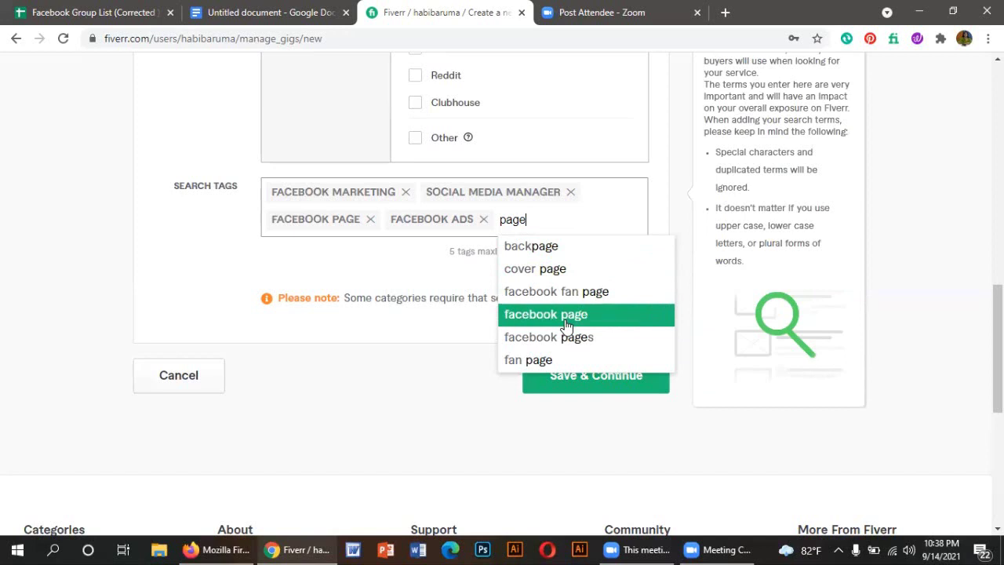
# Step: Complete the replacement search tag as "page creation" and add it to the tag list
pyautogui.click(546, 217)
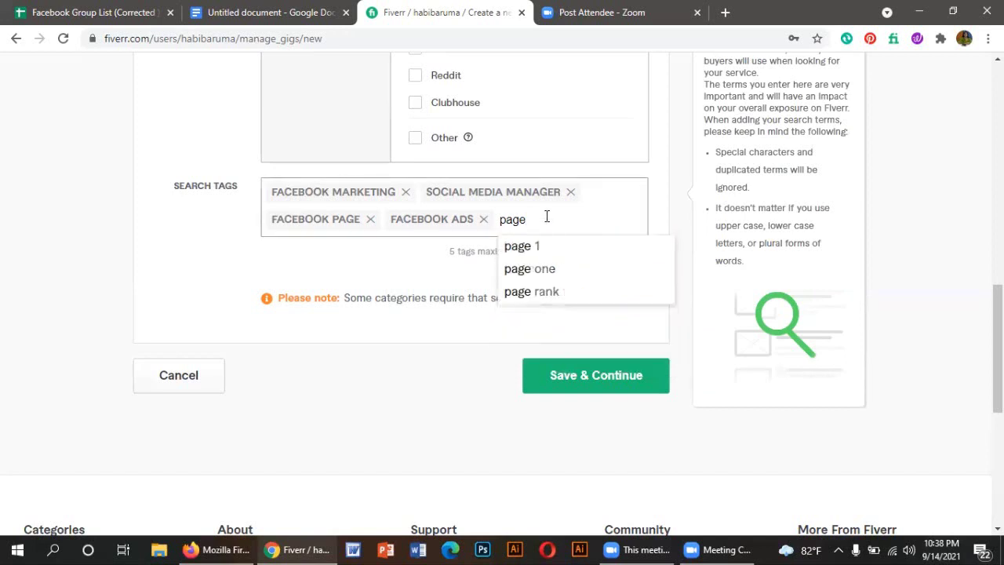
pyautogui.write('creati')
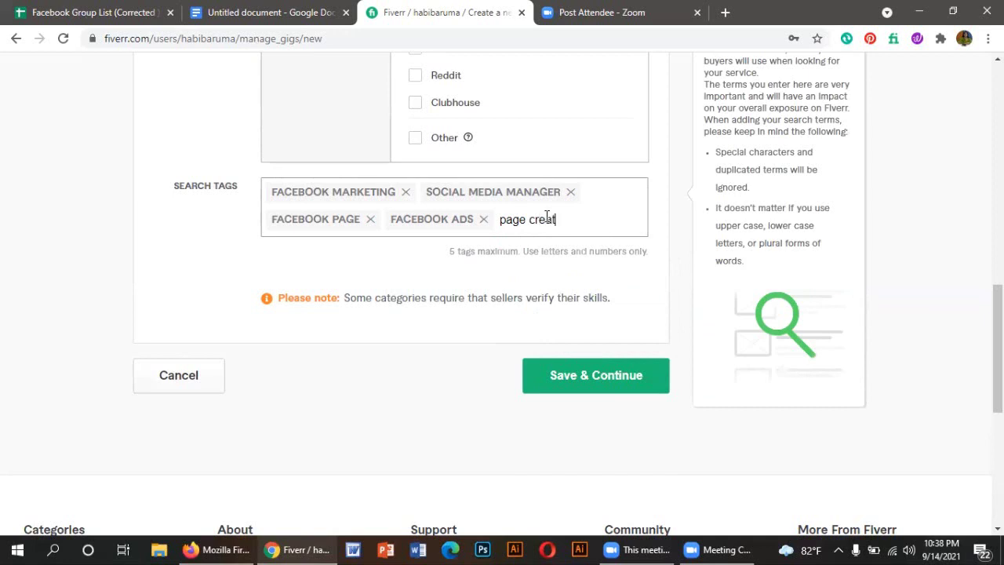
pyautogui.write('on')
pyautogui.press('Return')
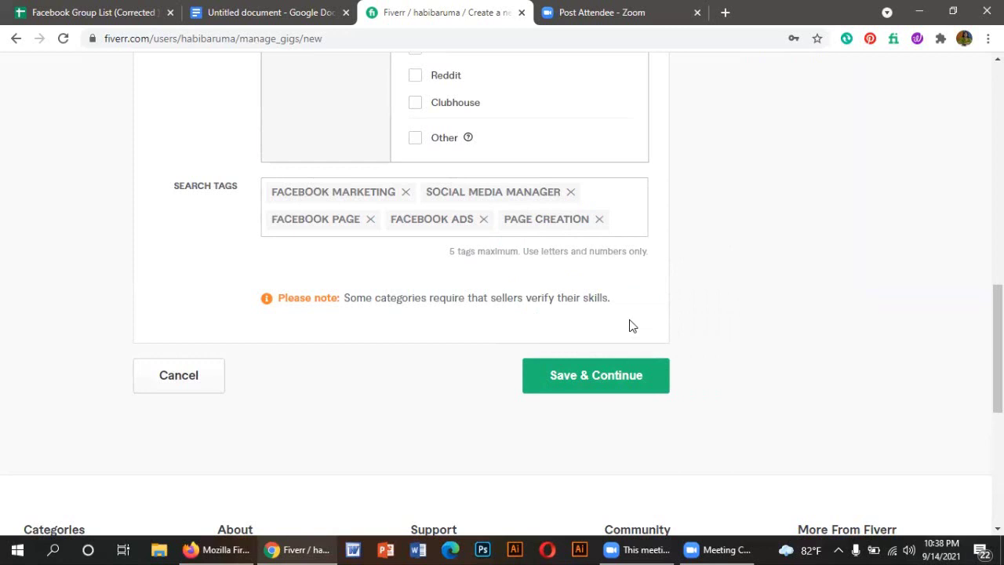
# Step: Save the gig overview and continue to the Basic, Standard and Premium package table in the pricing stage
pyautogui.click(605, 378)
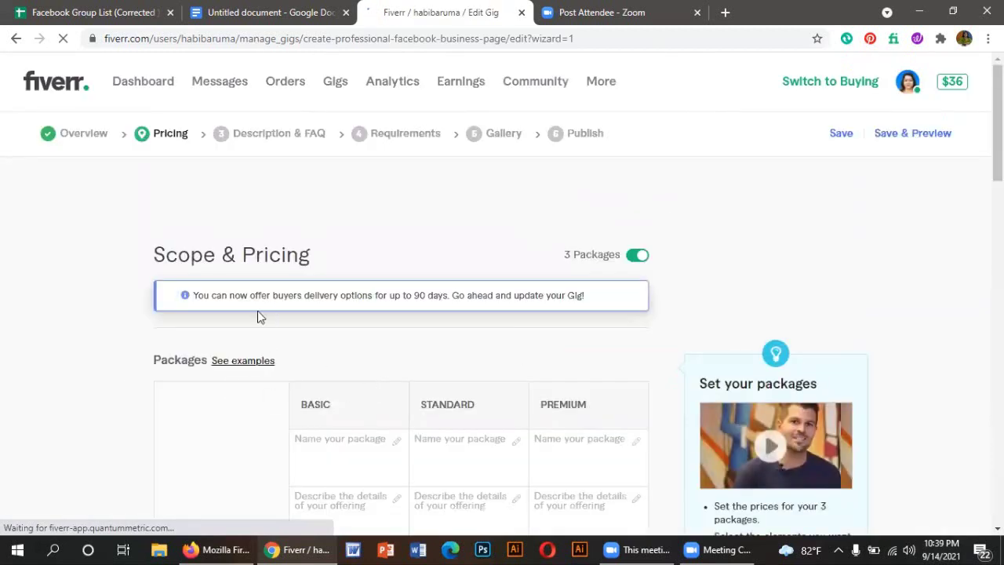
pyautogui.scroll(-4, 451, 265)
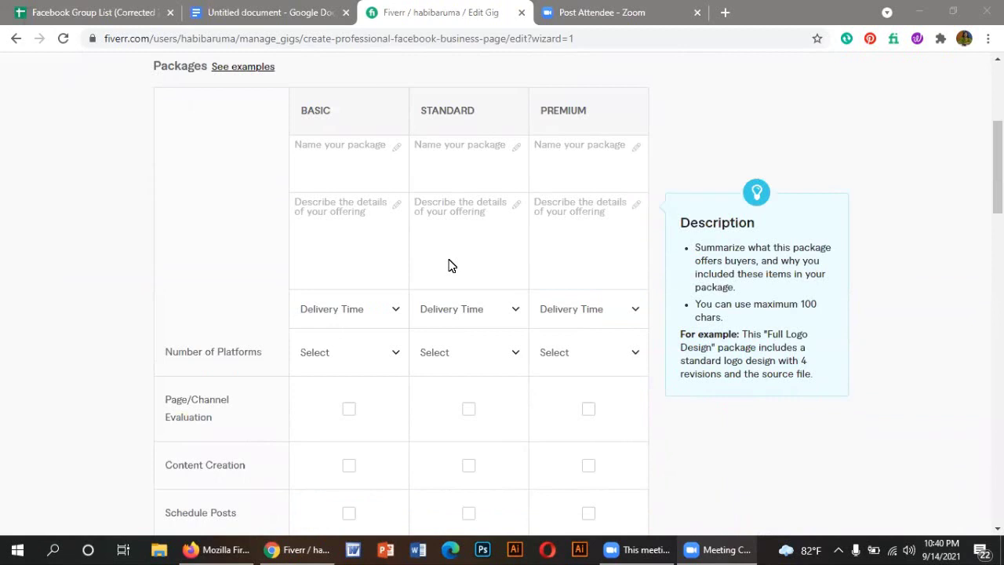
pyautogui.moveTo(485, 337)
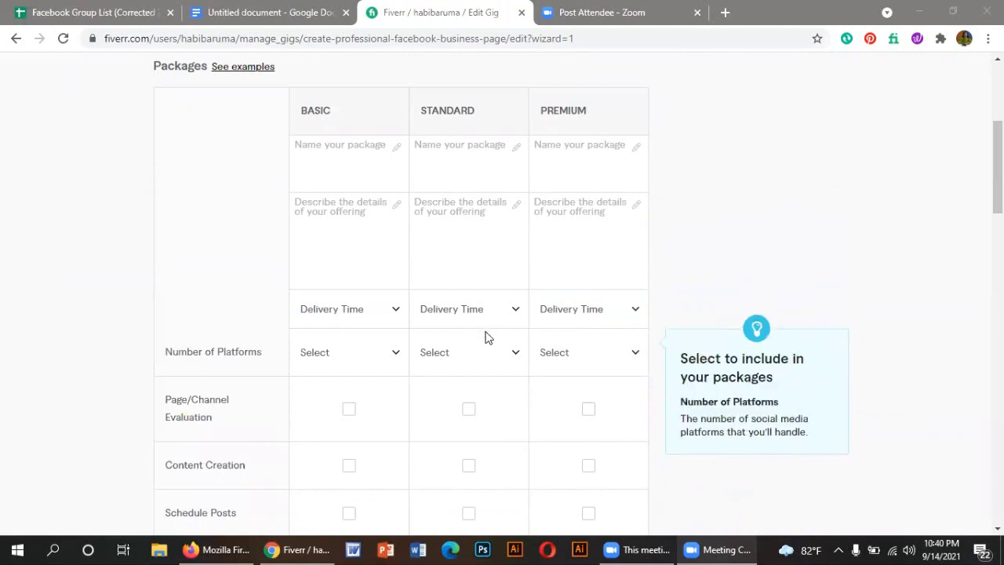
# Step: Name the Basic package "Facebook page creation" and the Standard package "14 days management"
pyautogui.moveTo(352, 134)
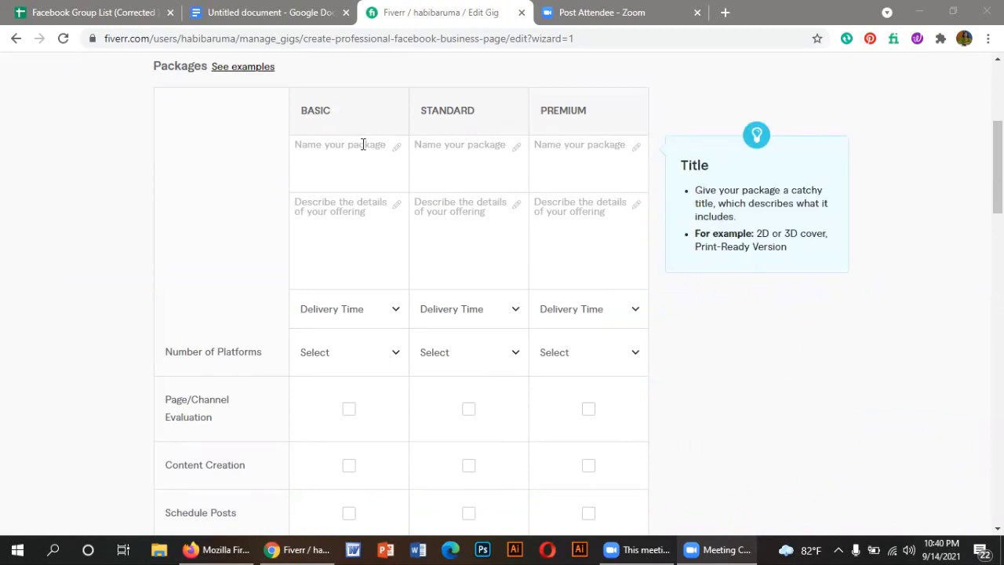
pyautogui.click(363, 145)
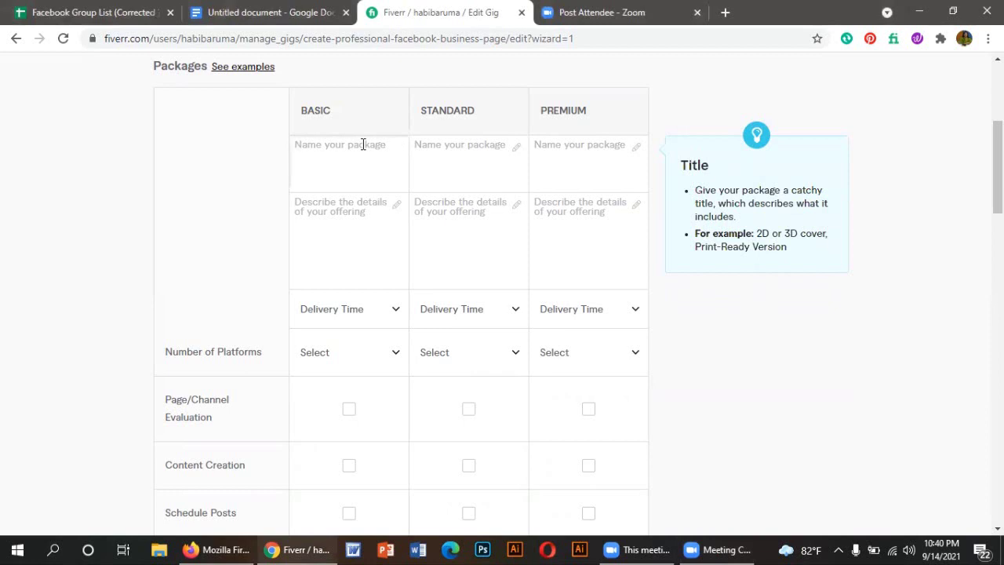
pyautogui.write('Facebook page creation')
pyautogui.press('Tab')
pyautogui.write('1')
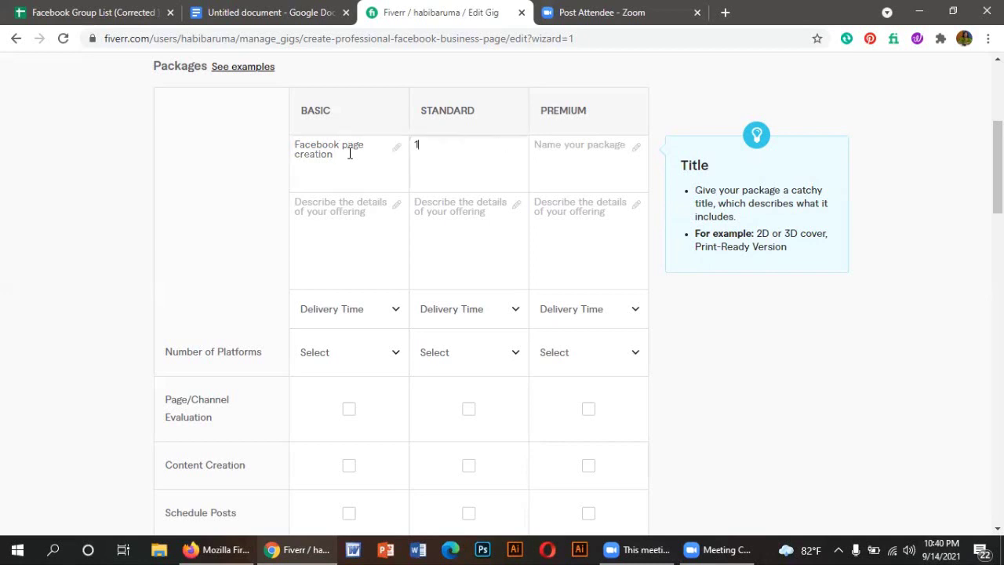
pyautogui.write('4 days management')
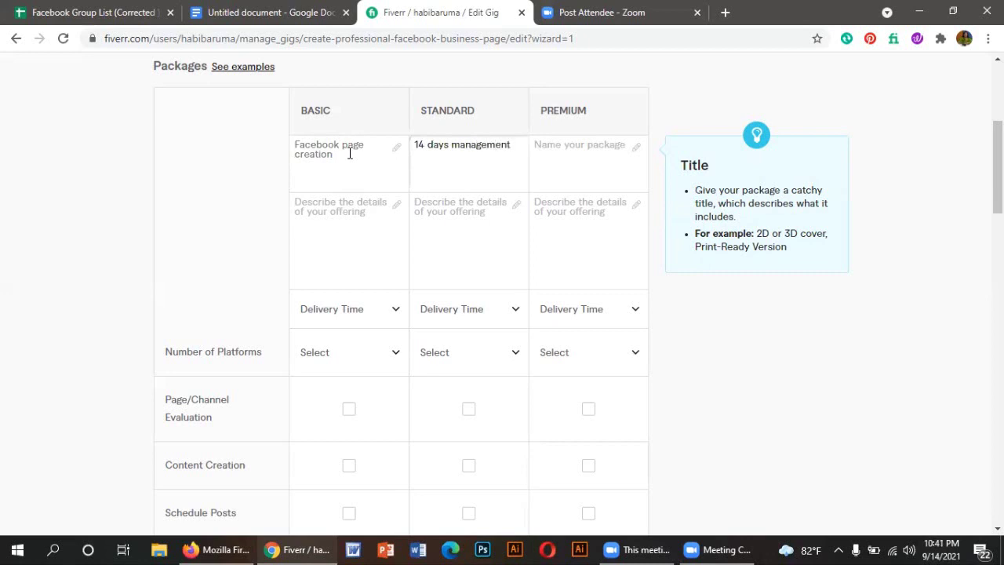
# Step: Name the Premium package "28 days management"
pyautogui.press('Tab')
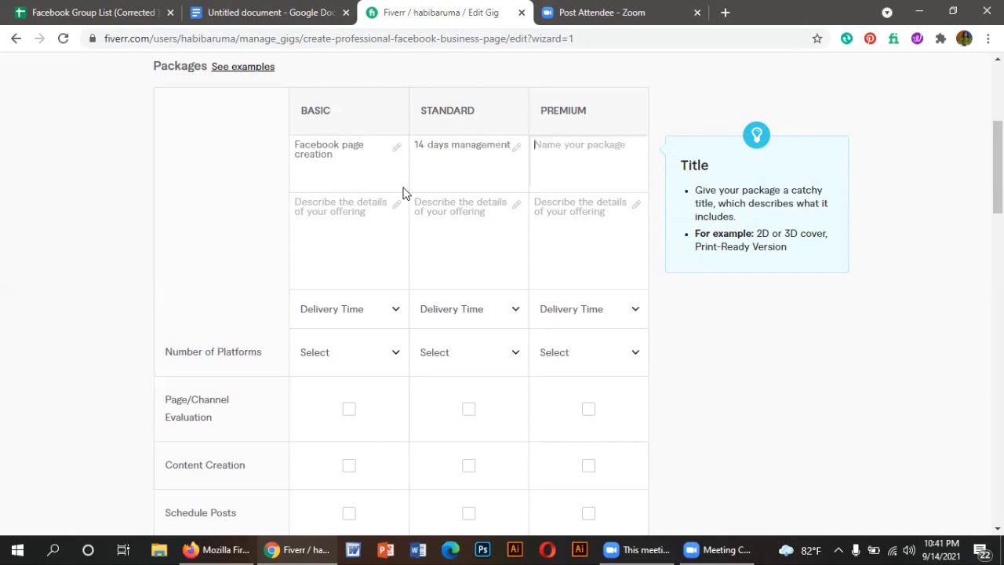
pyautogui.moveTo(403, 195)
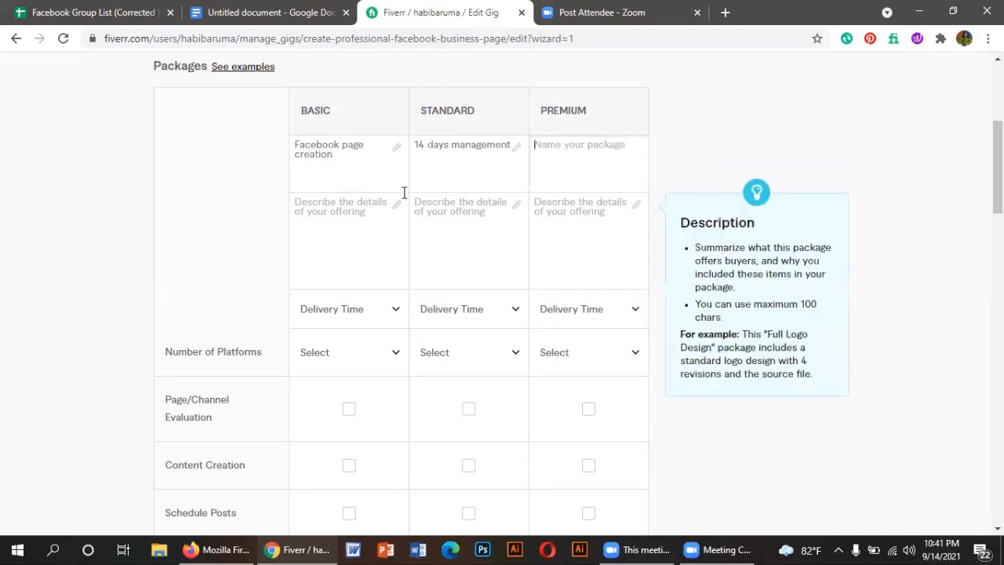
pyautogui.write('28')
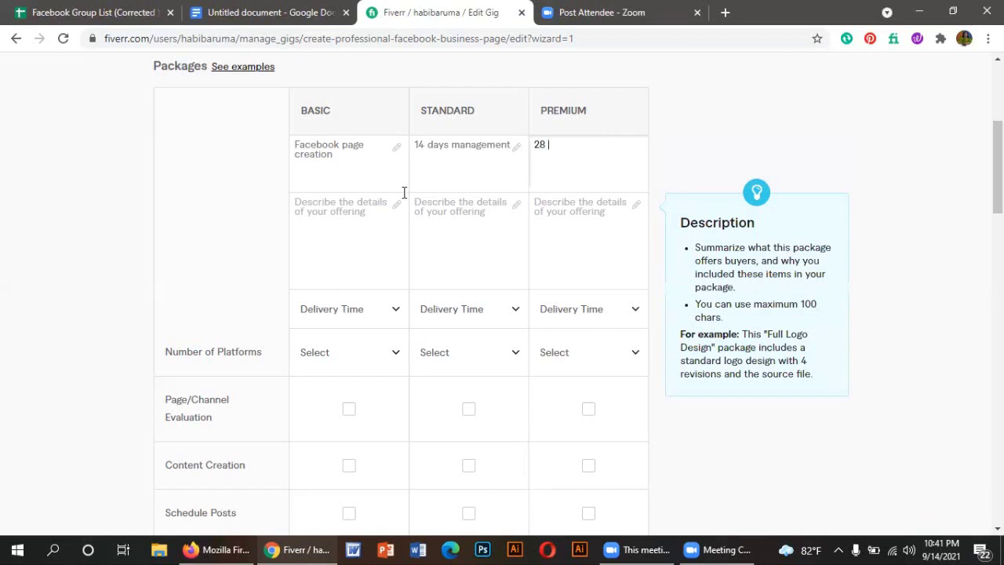
pyautogui.write(' days management')
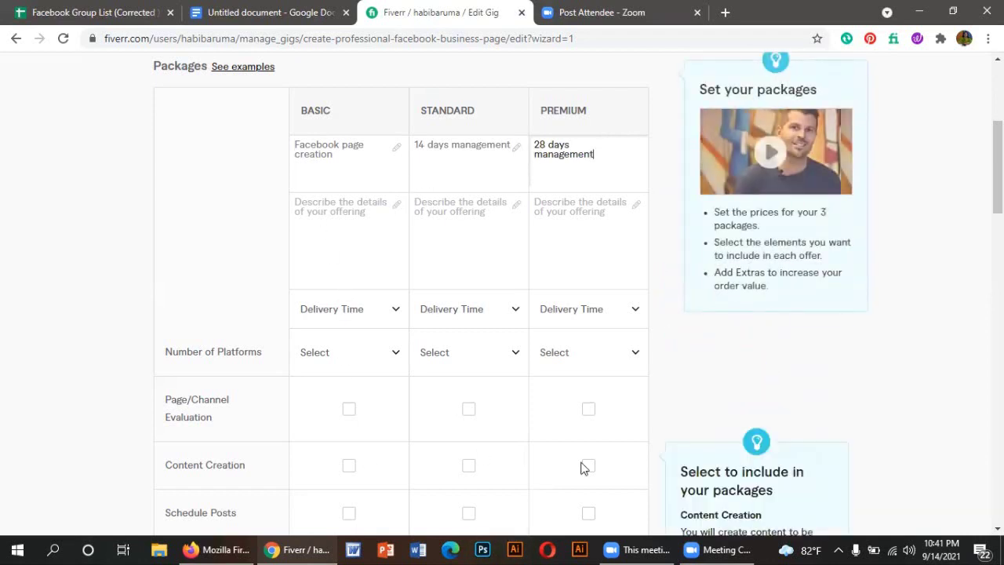
pyautogui.click(273, 143)
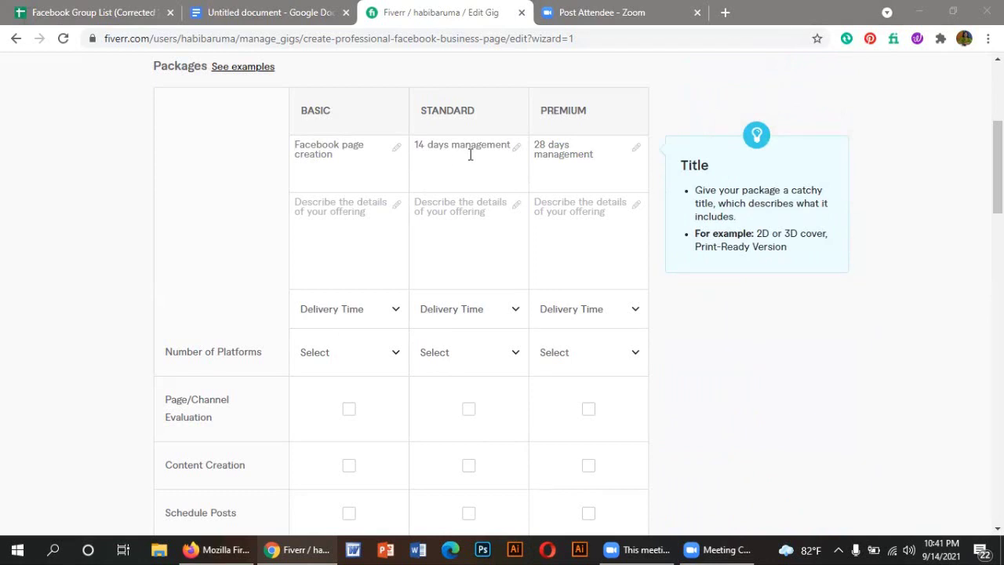
# Step: Begin the Basic package description with "Create Facebook business page, CTA button"
pyautogui.click(350, 214)
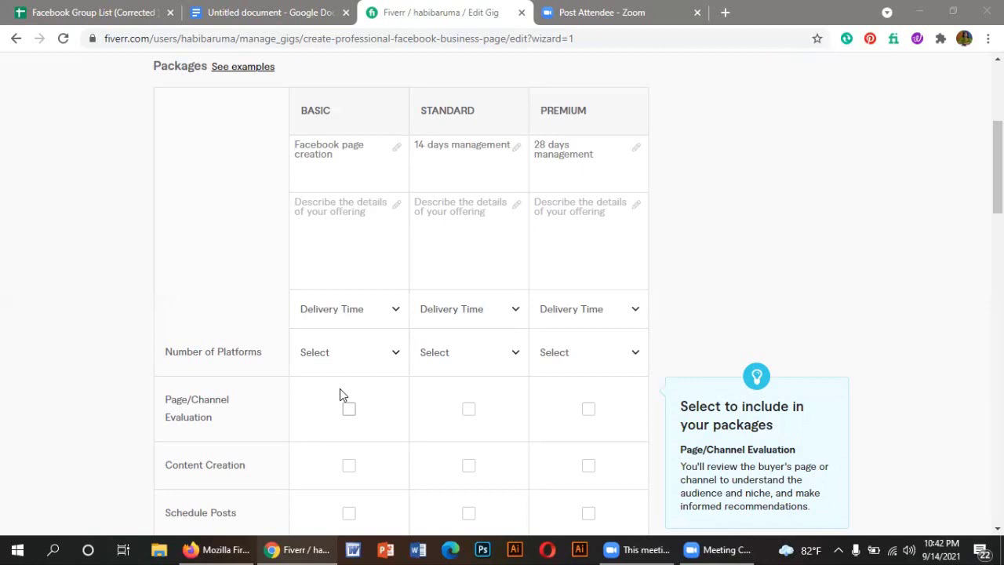
pyautogui.click(324, 209)
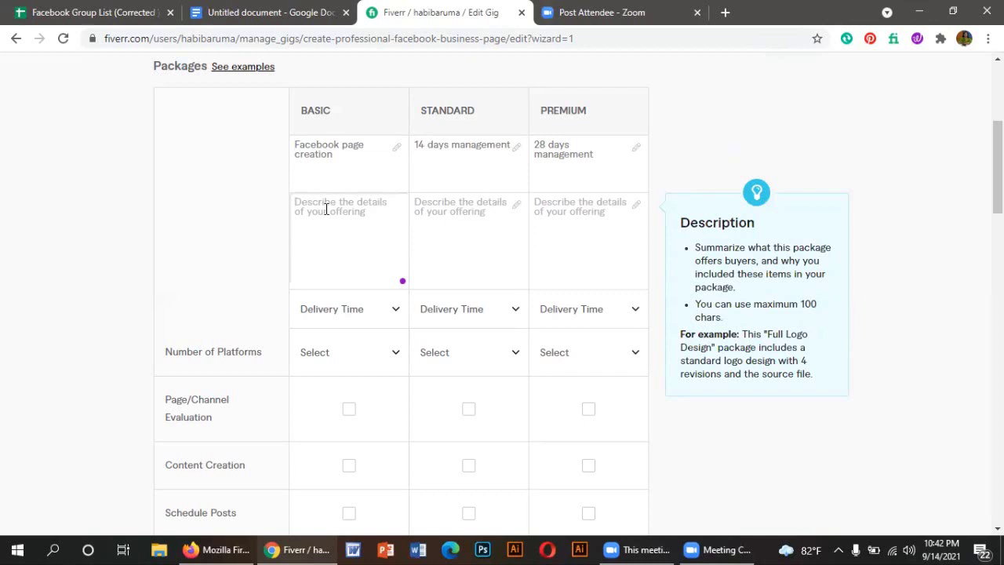
pyautogui.write('Cre')
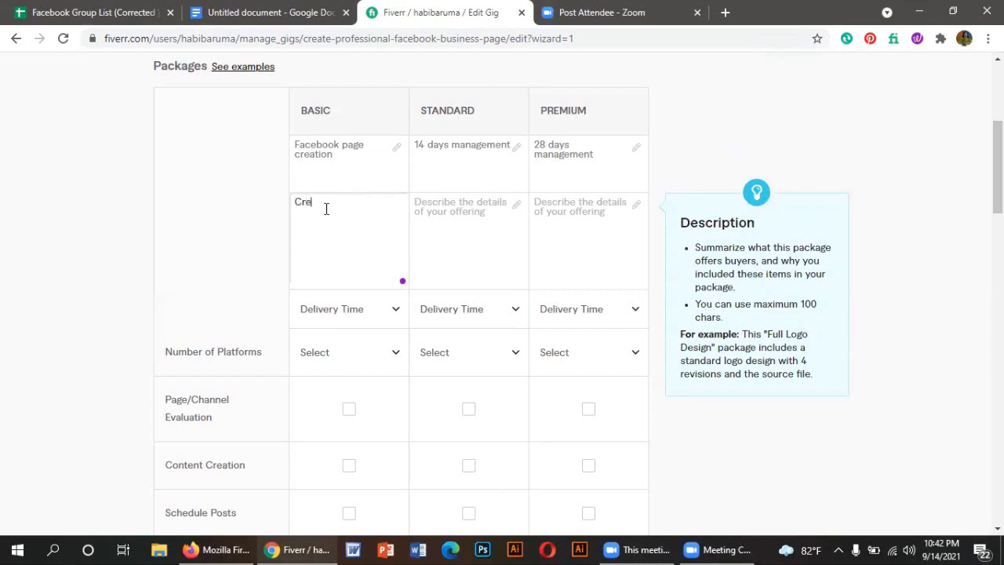
pyautogui.write('ate Facebook busin')
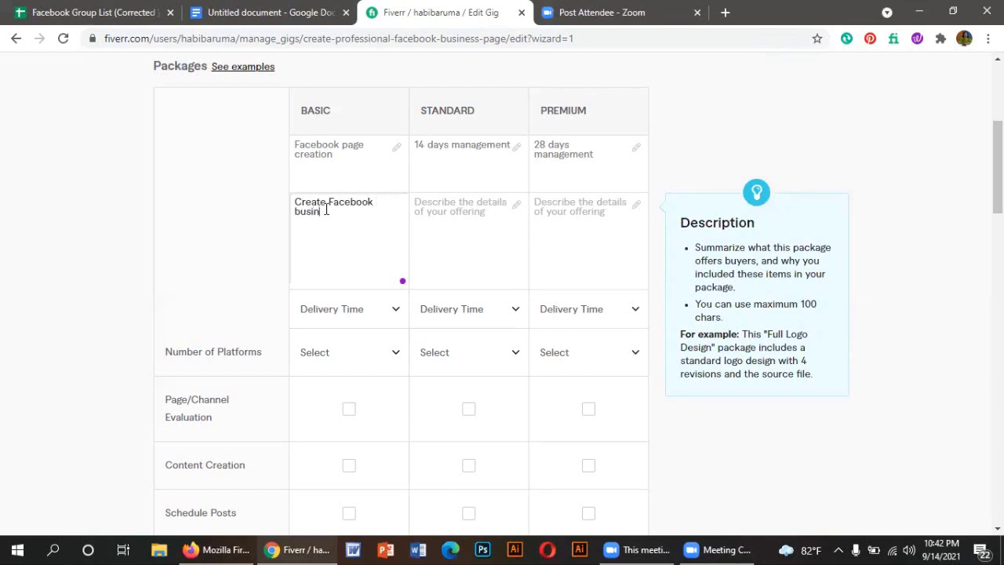
pyautogui.write('ess page')
pyautogui.write(', CTA button ')
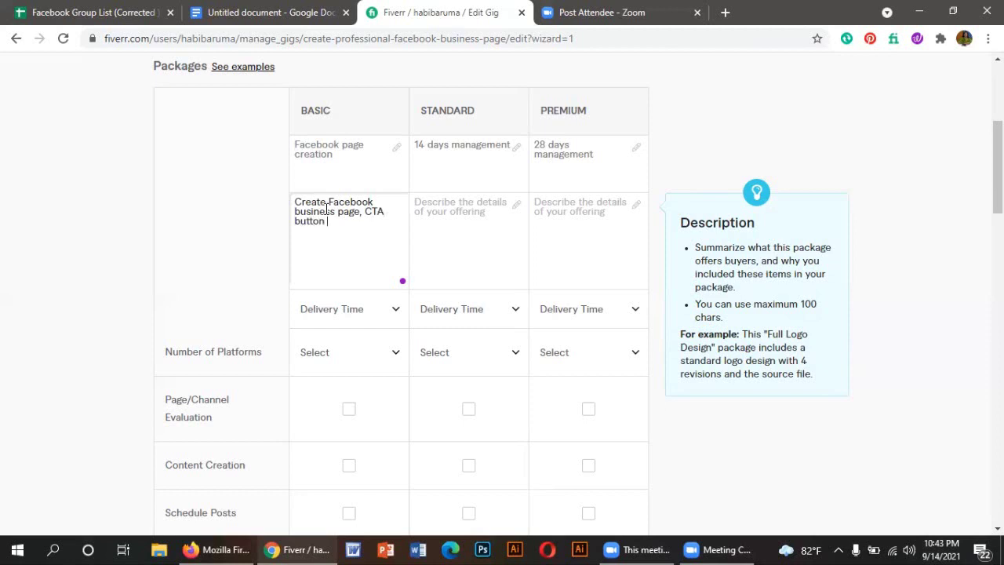
# Step: Extend the Basic package description with "& Vanity URL setup" after "CTA button"
pyautogui.write('& ')
pyautogui.write('ve')
pyautogui.write('net')
pyautogui.write('y')
pyautogui.press('BackSpace')
pyautogui.press('BackSpace')
pyautogui.press('BackSpace')
pyautogui.press('BackSpace')
pyautogui.press('BackSpace')
pyautogui.press('BackSpace')
pyautogui.write('Van')
pyautogui.write('ty setup')
pyautogui.press('Left')
pyautogui.write('URL')
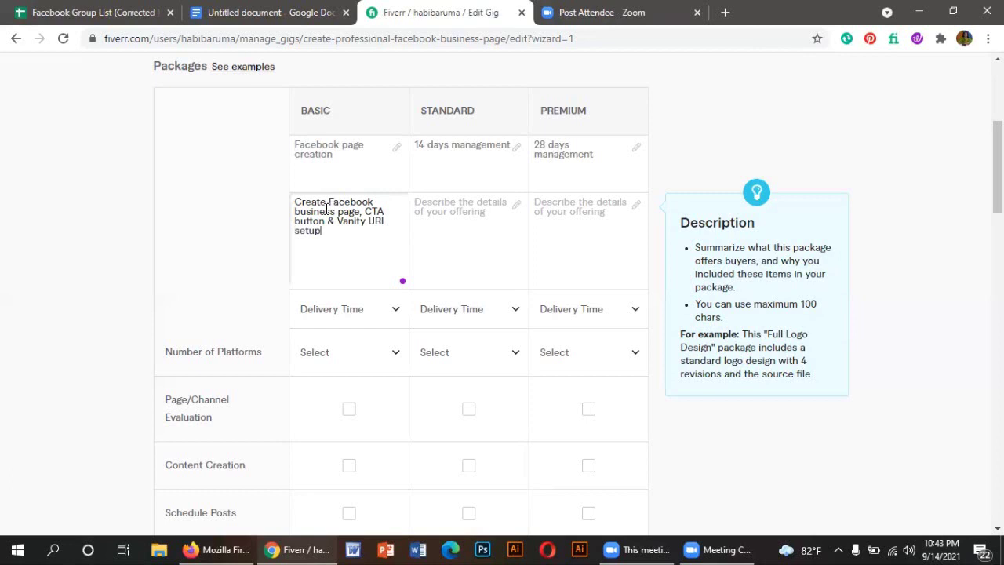
# Step: Complete the Basic package description by adding ", Cover photo design, Page Optimization." at its end
pyautogui.write(', Cover photo design')
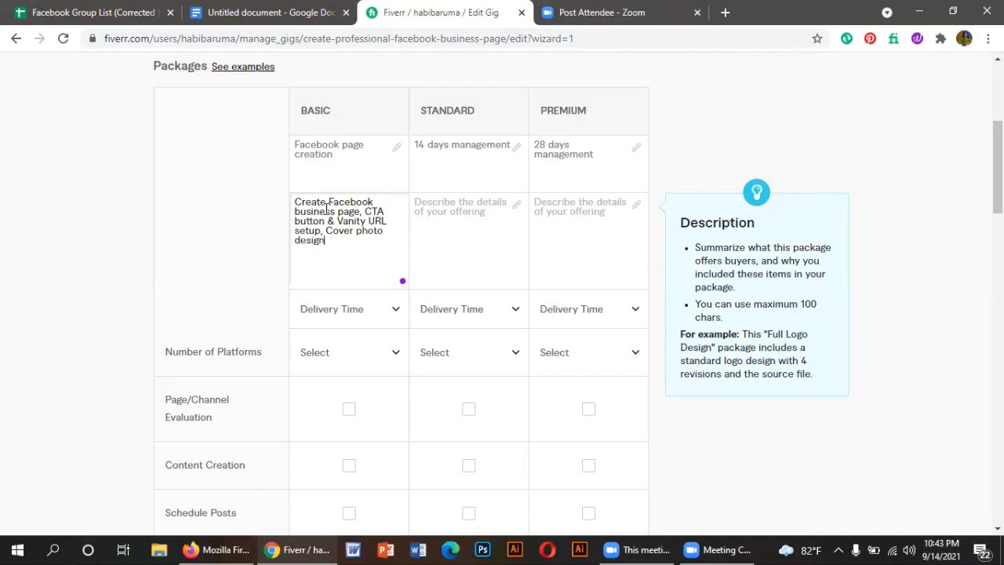
pyautogui.write(', Full page o')
pyautogui.press('BackSpace')
pyautogui.write('Optimiza')
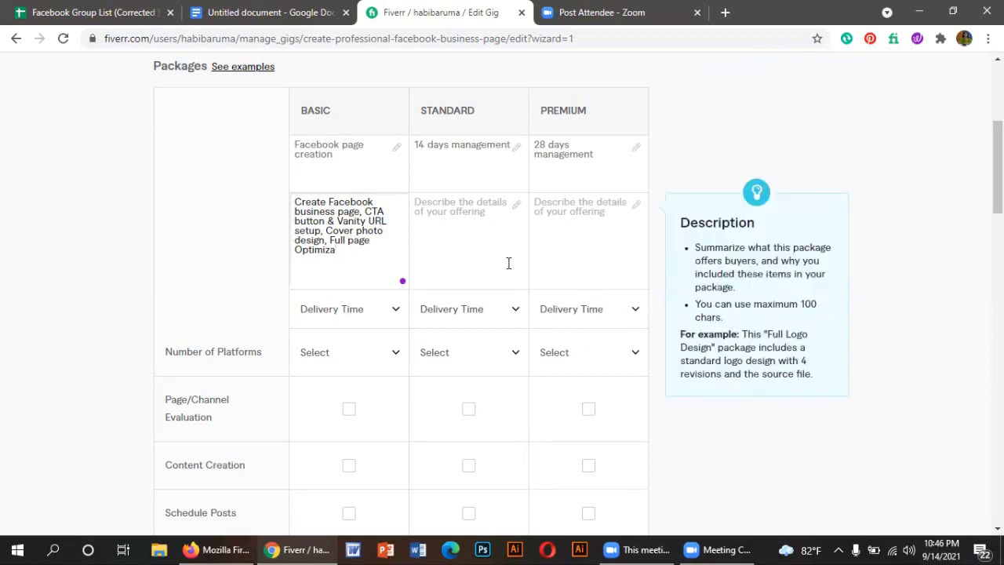
pyautogui.press('BackSpace')
pyautogui.press('BackSpace')
pyautogui.press('BackSpace')
pyautogui.write('P')
pyautogui.press('Delete')
pyautogui.write('tion.')
# Step: Copy the whole Basic package description into the Standard and Premium package descriptions
pyautogui.moveTo(366, 251); pyautogui.dragTo(298, 201)
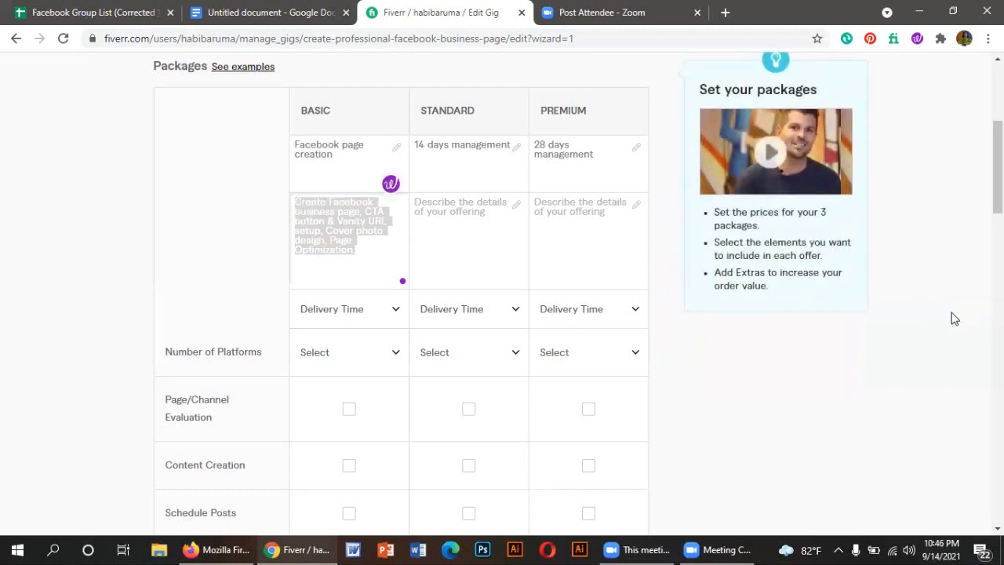
pyautogui.click(449, 205)
pyautogui.write('Create Facebook business page, CTA button & Vanity URL setup, Cover photo design, Page Optimization.')
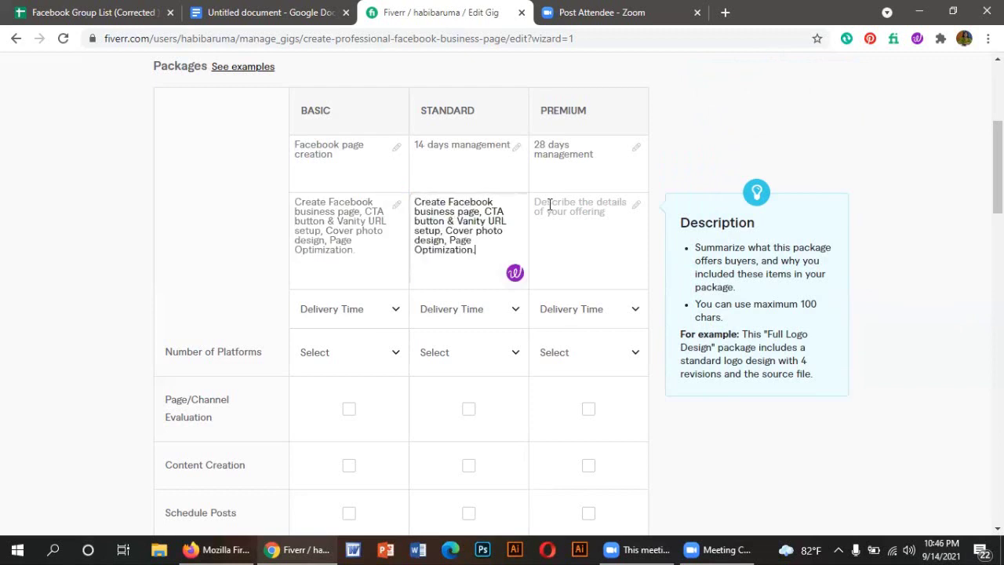
pyautogui.click(549, 203)
pyautogui.write('Create Facebook business page, CTA button & Vanity URL setup, Cover photo design, Page Optimization.')
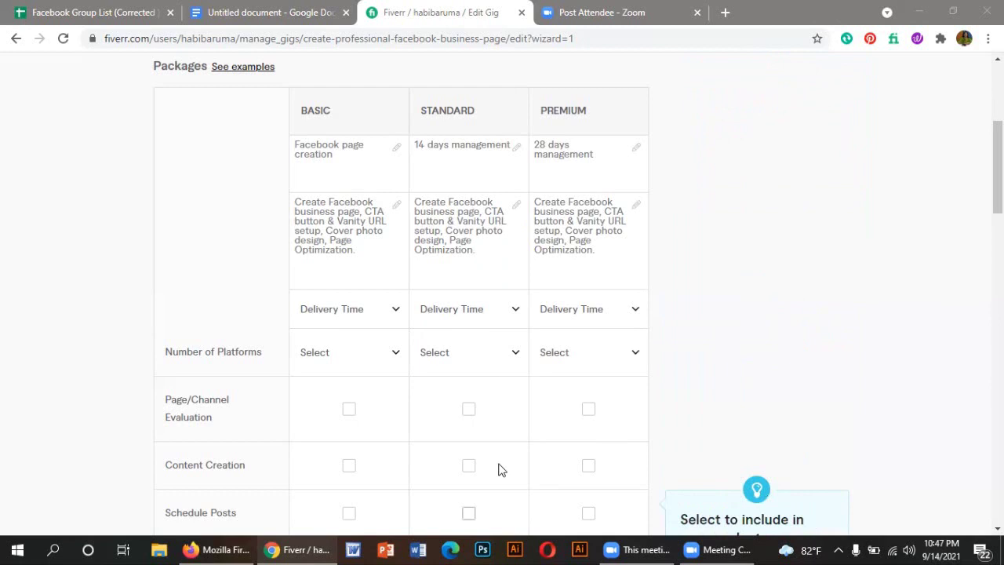
# Step: Set the delivery time to 3 days for the Basic package and 14 days for the Standard package
pyautogui.scroll(-2, 498, 463)
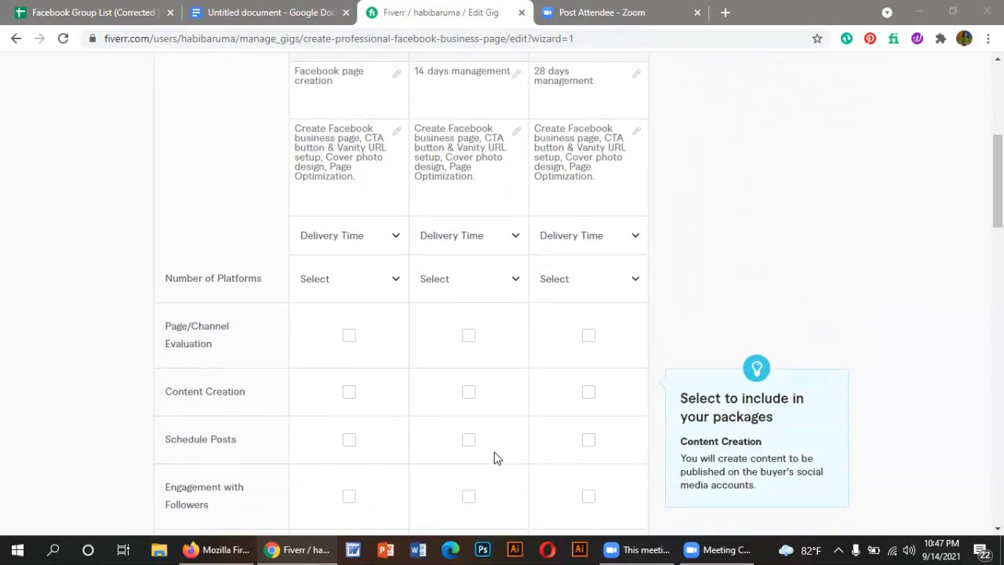
pyautogui.scroll(1, 494, 458)
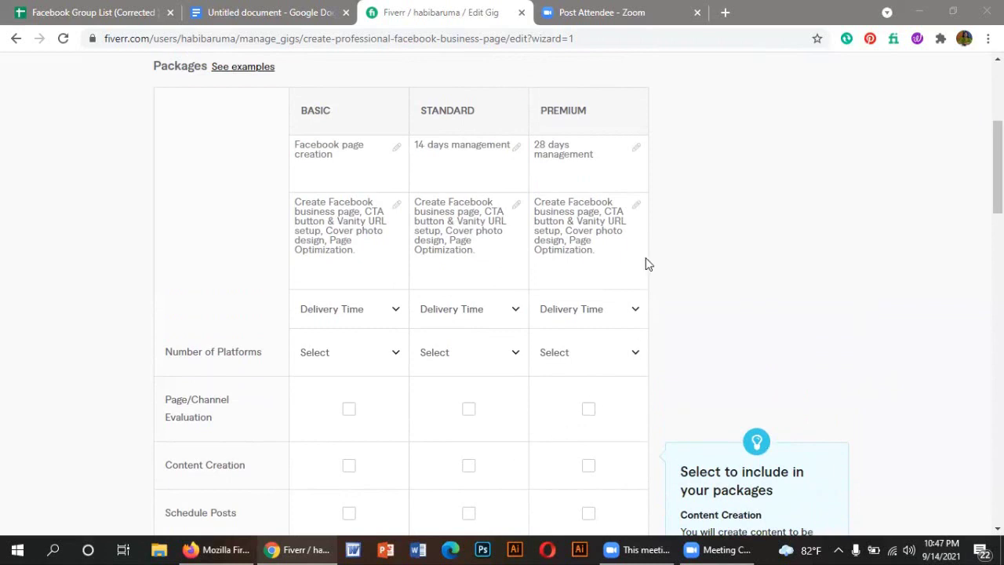
pyautogui.click(395, 312)
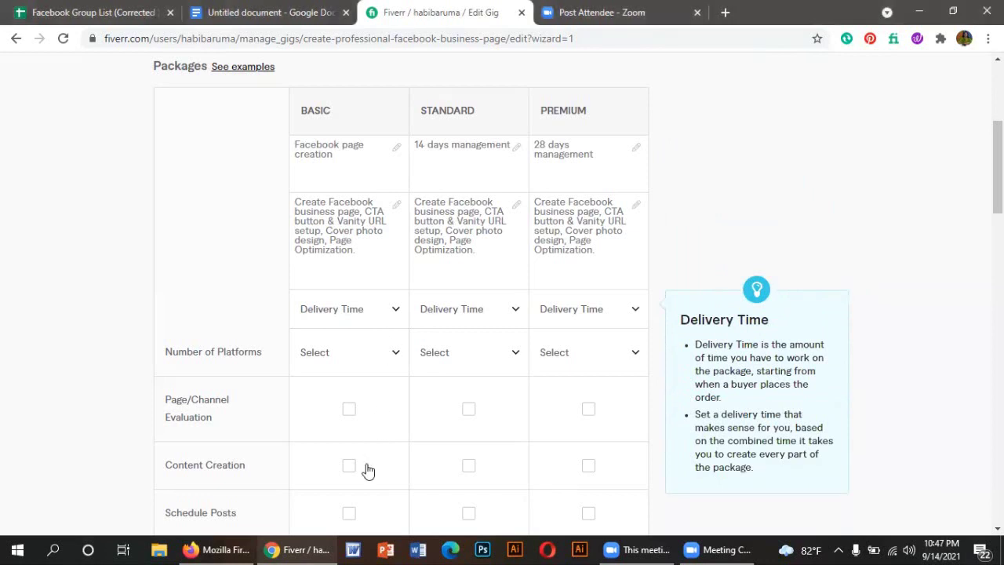
pyautogui.click(352, 504)
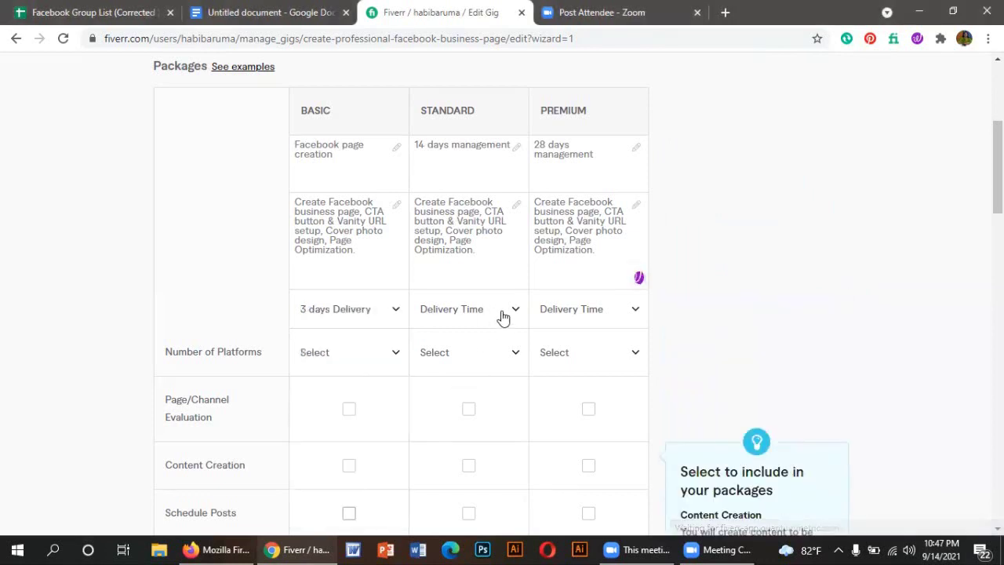
pyautogui.click(502, 311)
pyautogui.scroll(-2, 484, 437)
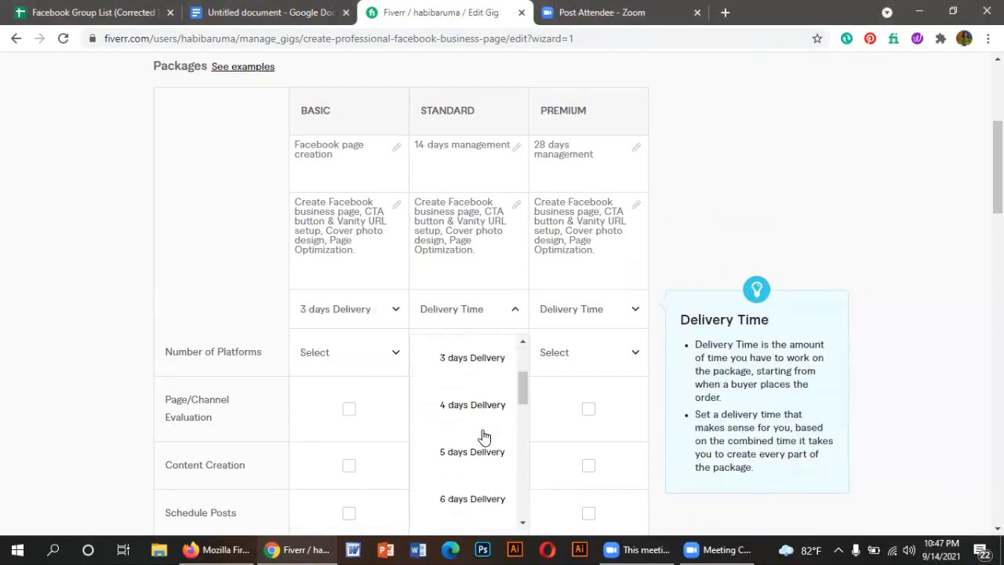
pyautogui.scroll(-3, 482, 435)
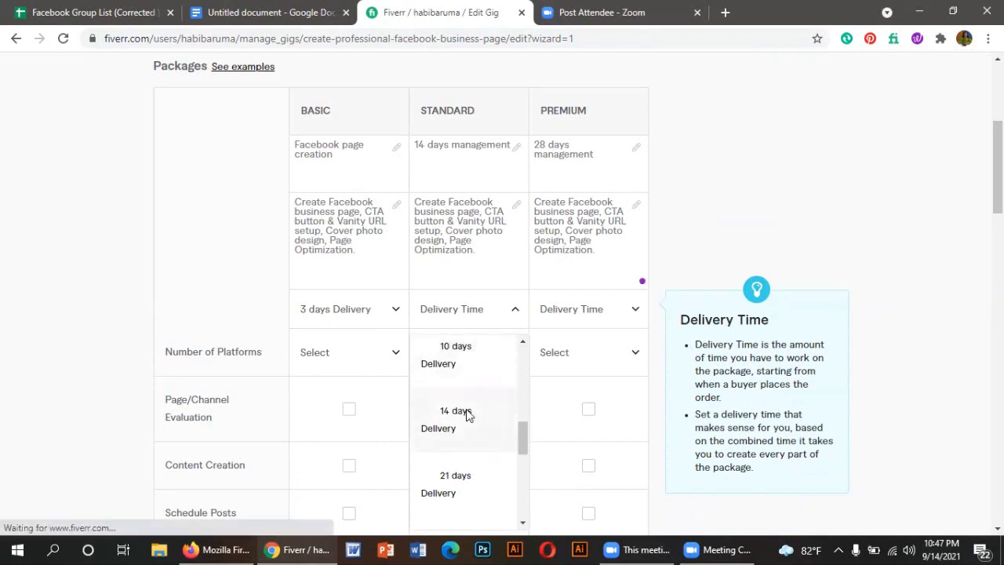
pyautogui.click(466, 414)
# Step: Set the Premium package's delivery time to 30 days
pyautogui.click(632, 312)
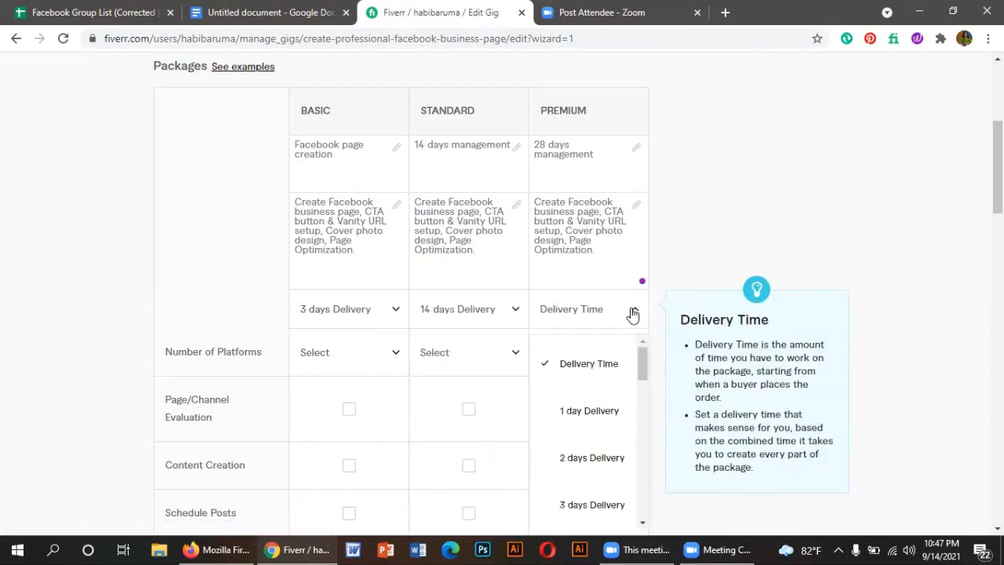
pyautogui.scroll(-7, 571, 429)
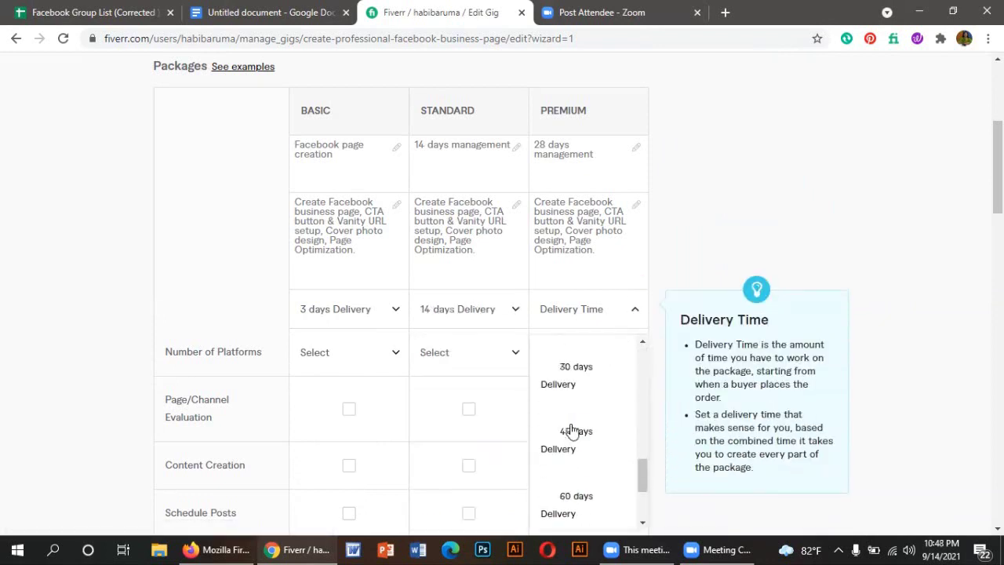
pyautogui.scroll(-1, 571, 430)
pyautogui.scroll(4, 572, 430)
pyautogui.scroll(-2, 571, 431)
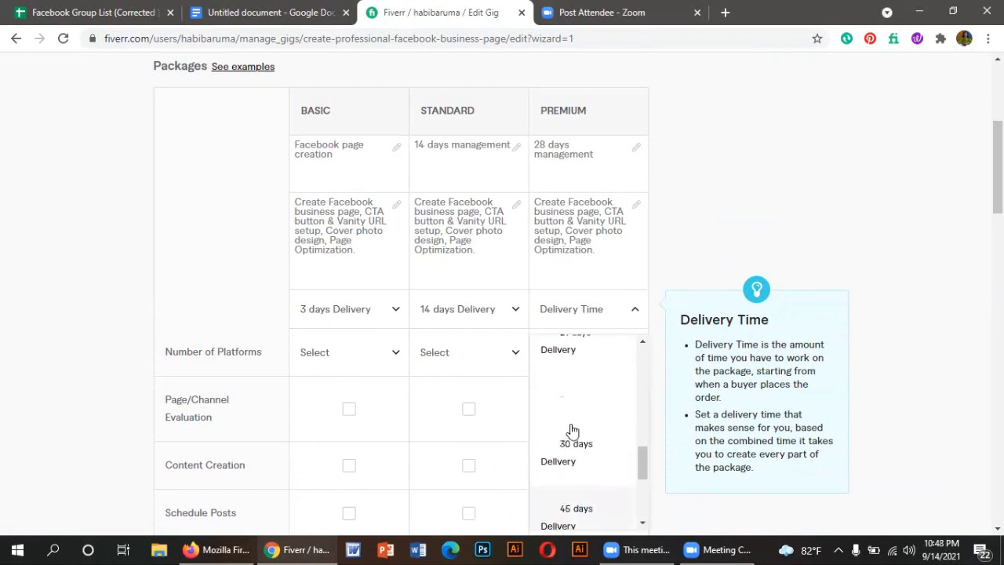
pyautogui.scroll(1, 574, 432)
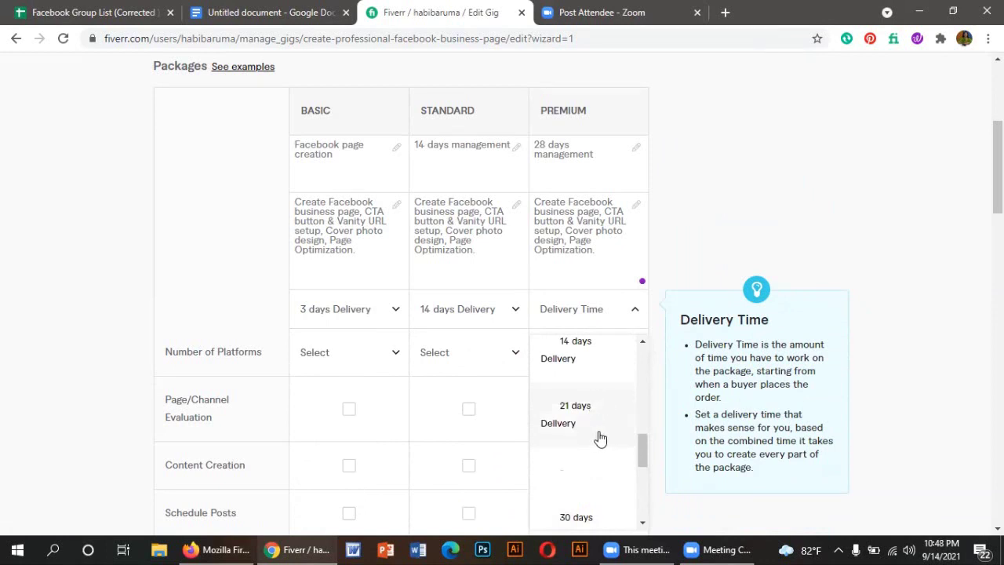
pyautogui.scroll(-1, 588, 422)
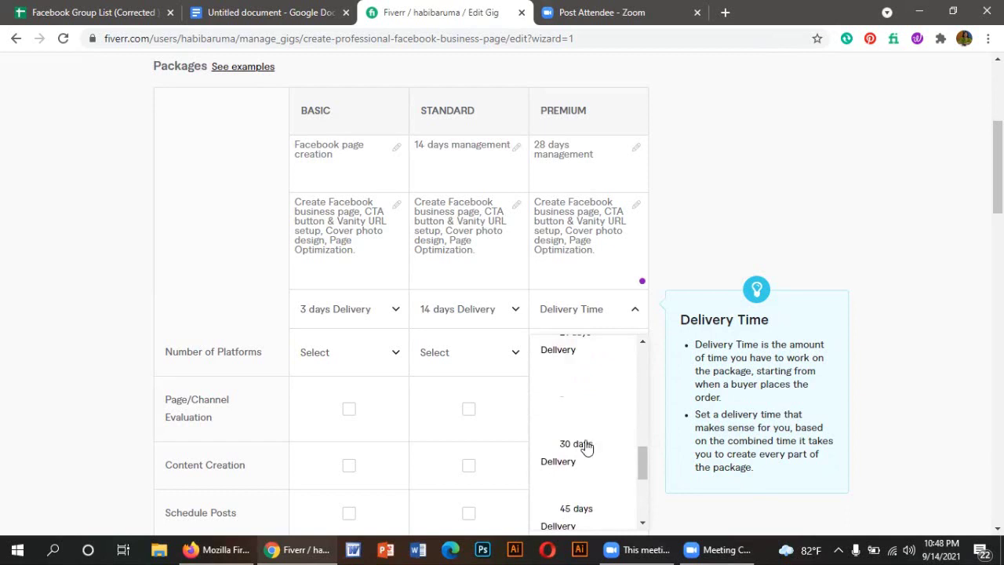
pyautogui.click(585, 449)
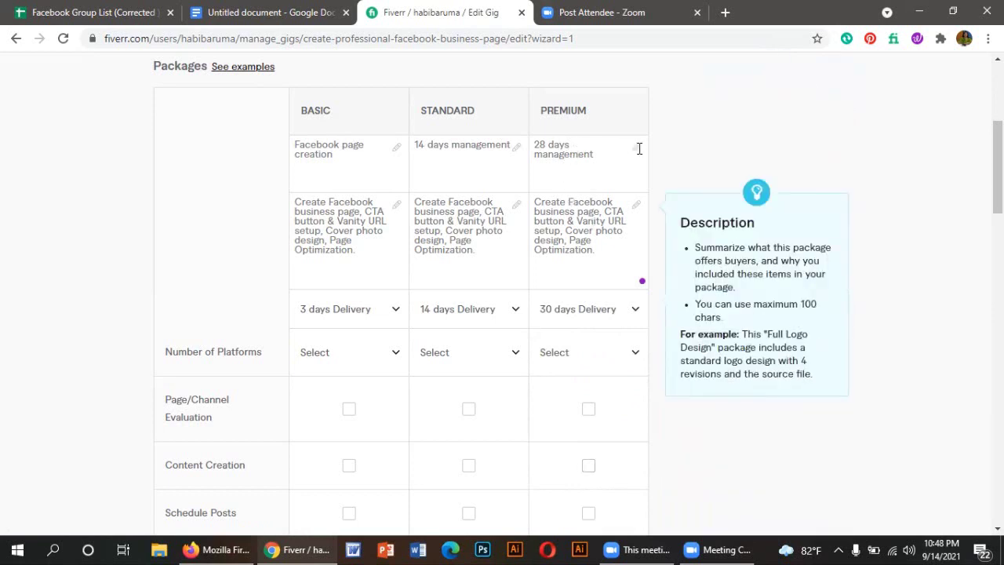
# Step: Rename the Premium package as "30 days management" to match its delivery time
pyautogui.click(543, 146)
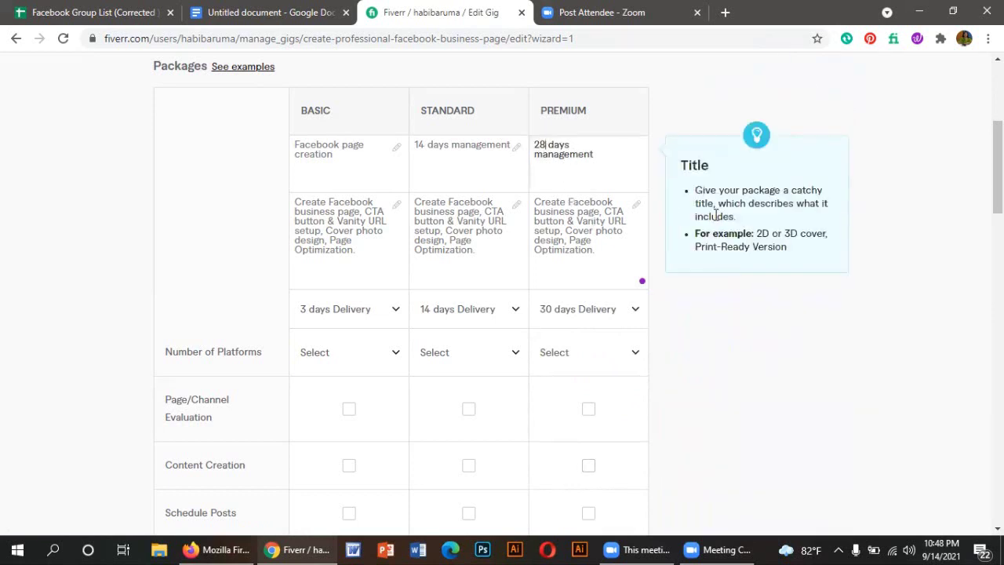
pyautogui.press('BackSpace')
pyautogui.press('BackSpace')
pyautogui.write('30')
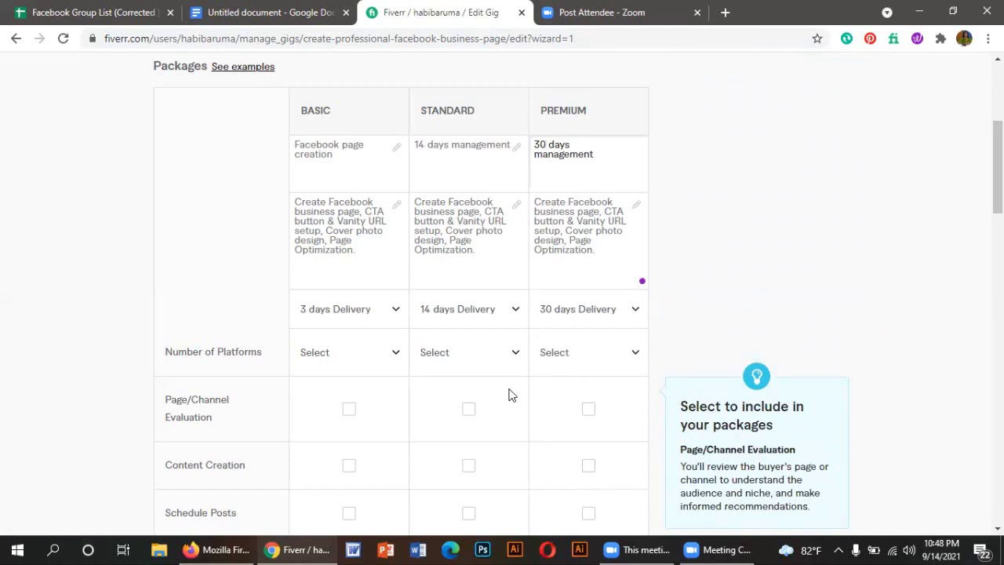
pyautogui.scroll(-1, 508, 394)
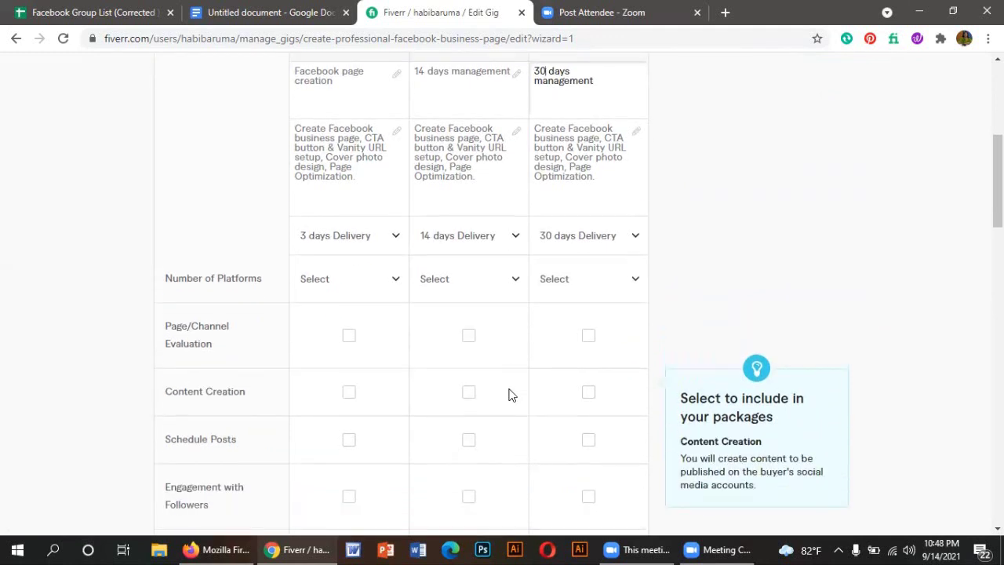
# Step: Set the number of platforms to 1 for the Basic, Standard and Premium packages
pyautogui.click(397, 283)
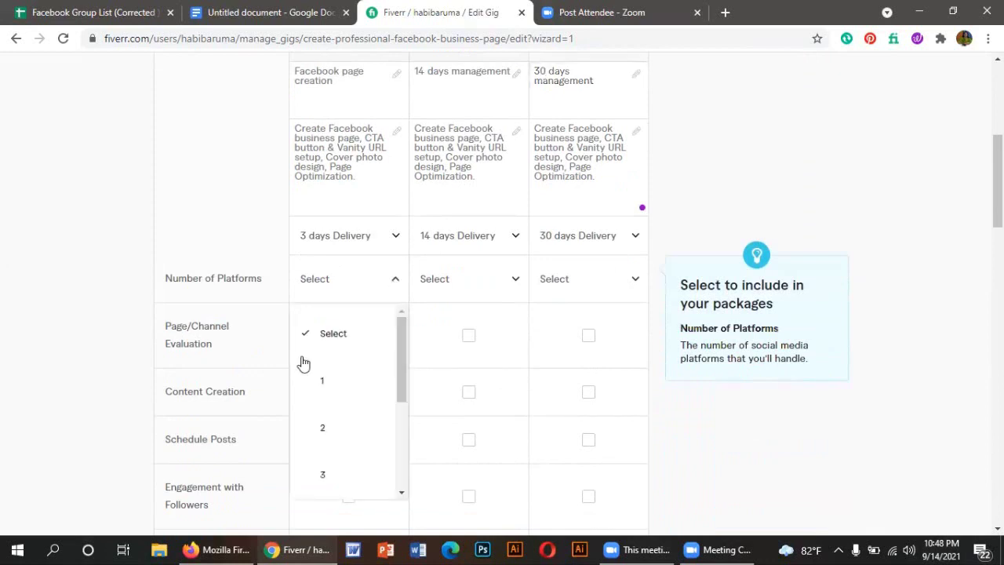
pyautogui.click(337, 384)
pyautogui.click(466, 284)
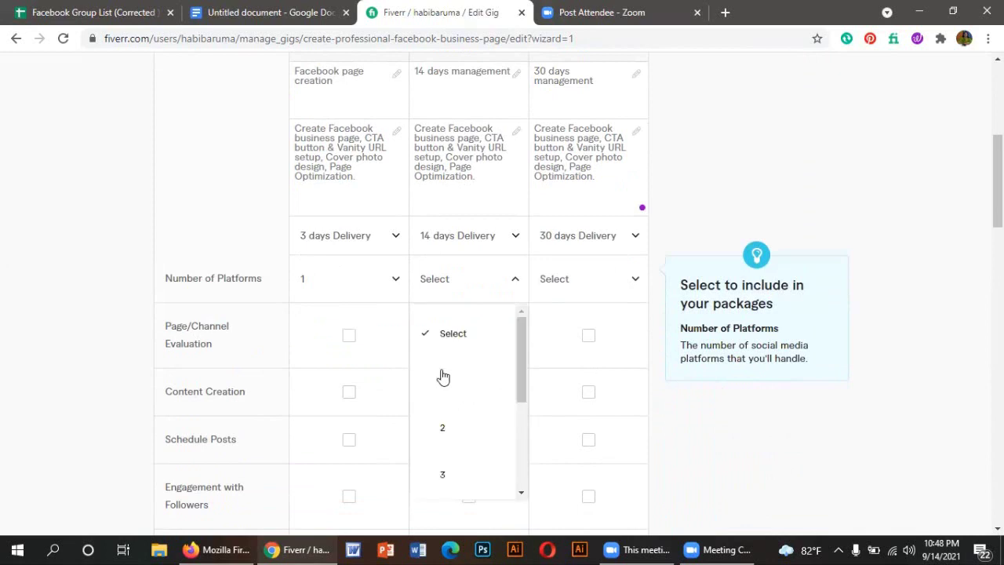
pyautogui.click(440, 377)
pyautogui.click(596, 280)
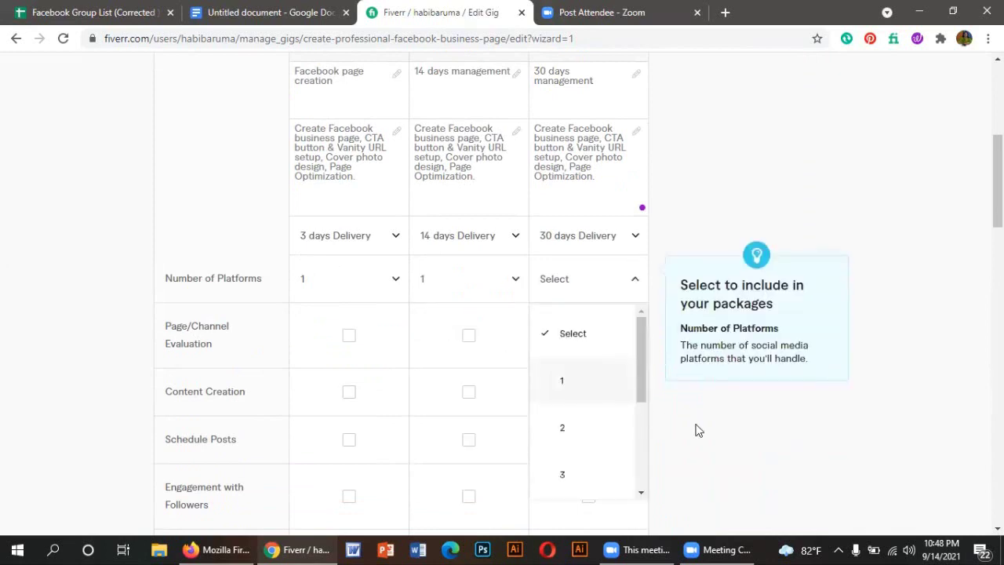
pyautogui.click(585, 379)
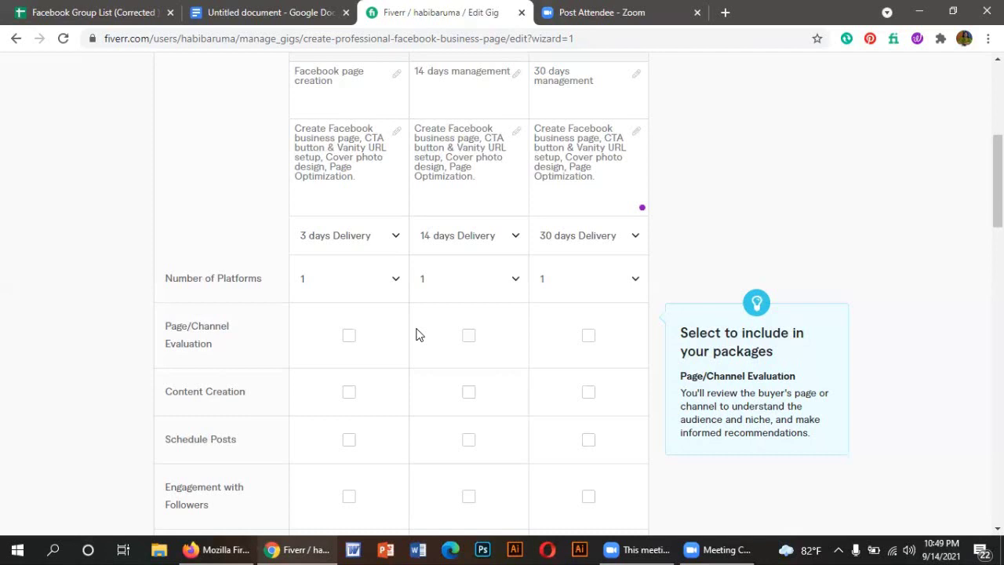
# Step: Include Page/Channel Evaluation in the Basic, Standard and Premium packages
pyautogui.scroll(-2, 416, 334)
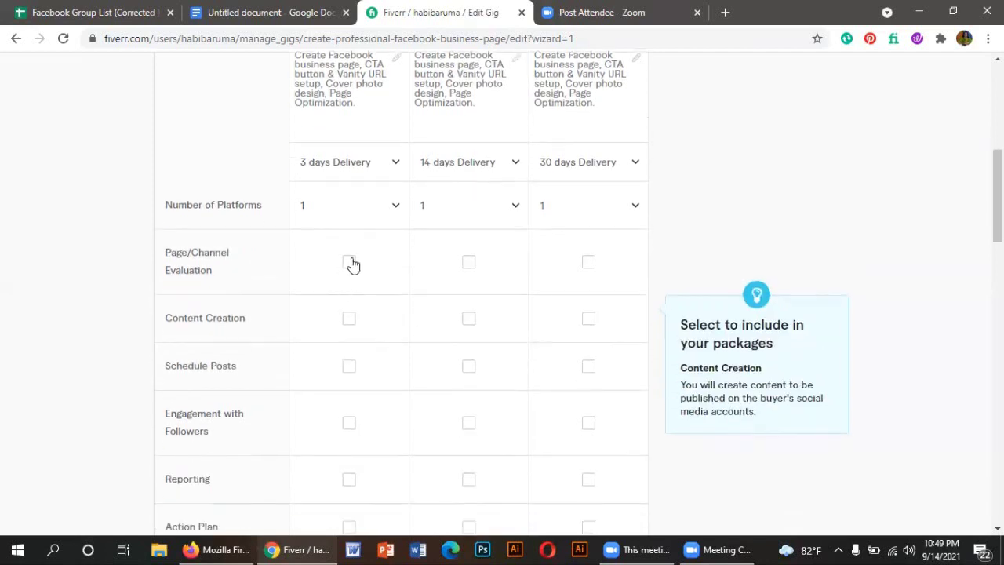
pyautogui.click(470, 270)
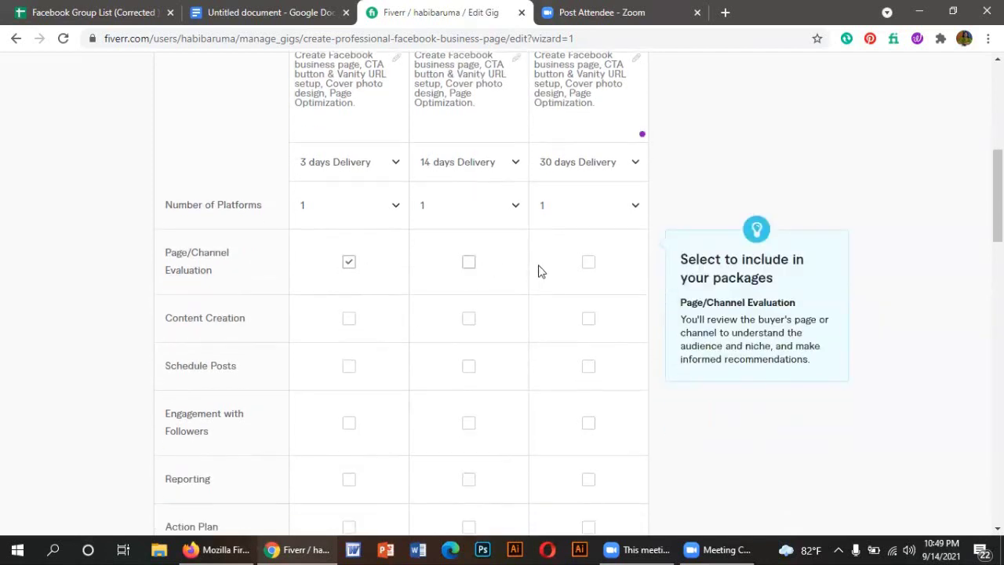
pyautogui.click(592, 274)
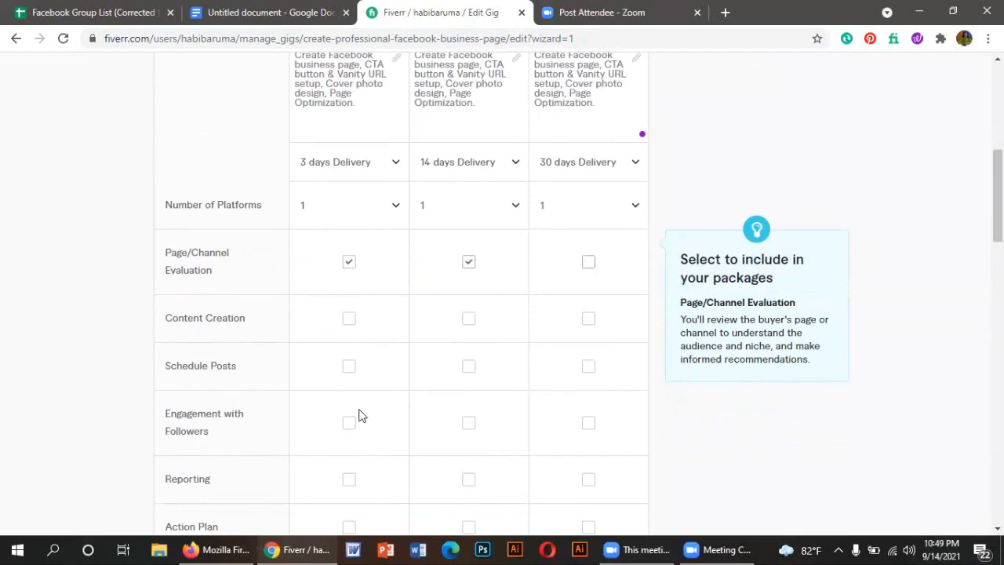
# Step: Include Content Creation and Schedule Posts in the Standard and Premium packages only, leaving both out of Basic
pyautogui.click(350, 323)
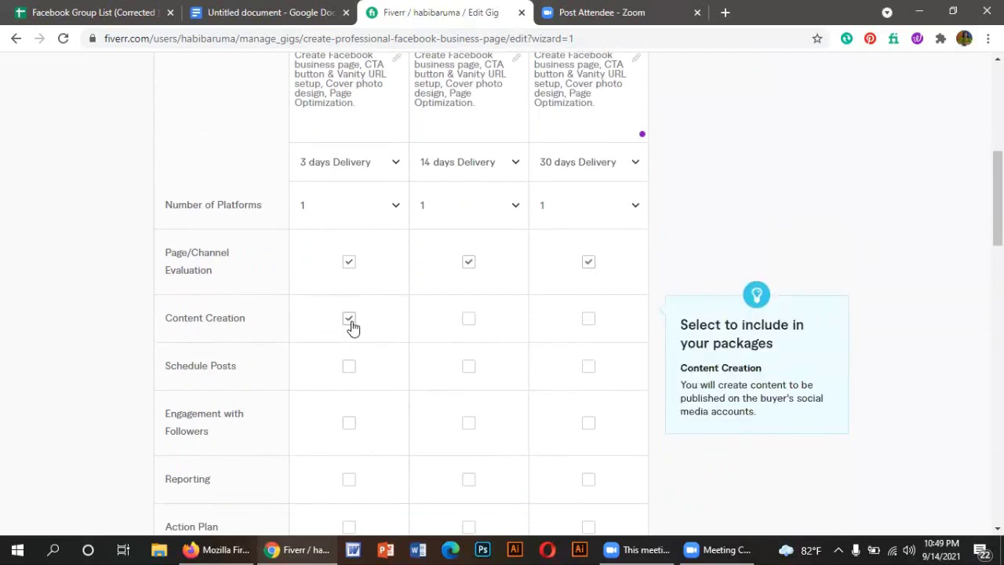
pyautogui.click(350, 322)
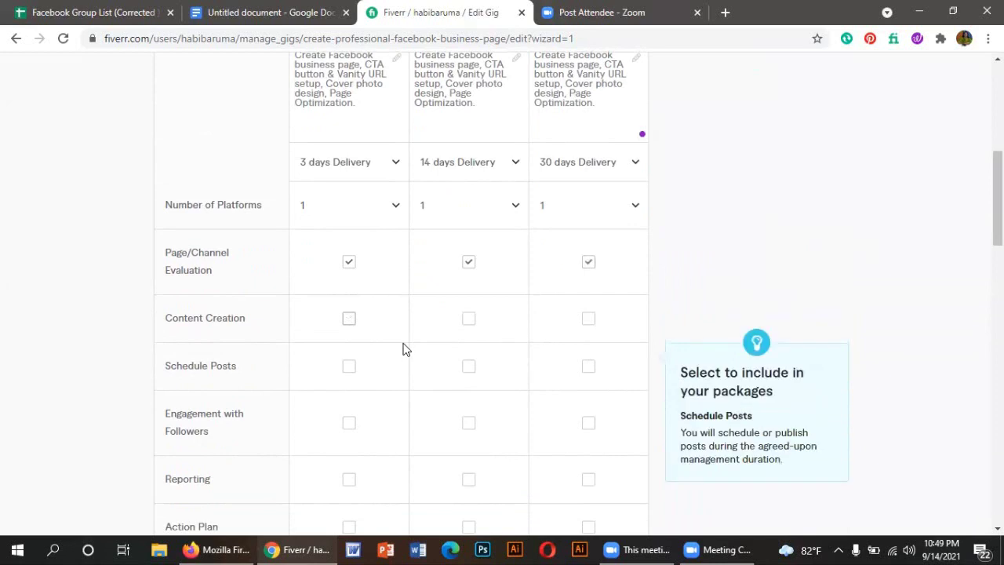
pyautogui.scroll(-1, 403, 349)
pyautogui.scroll(-2, 403, 349)
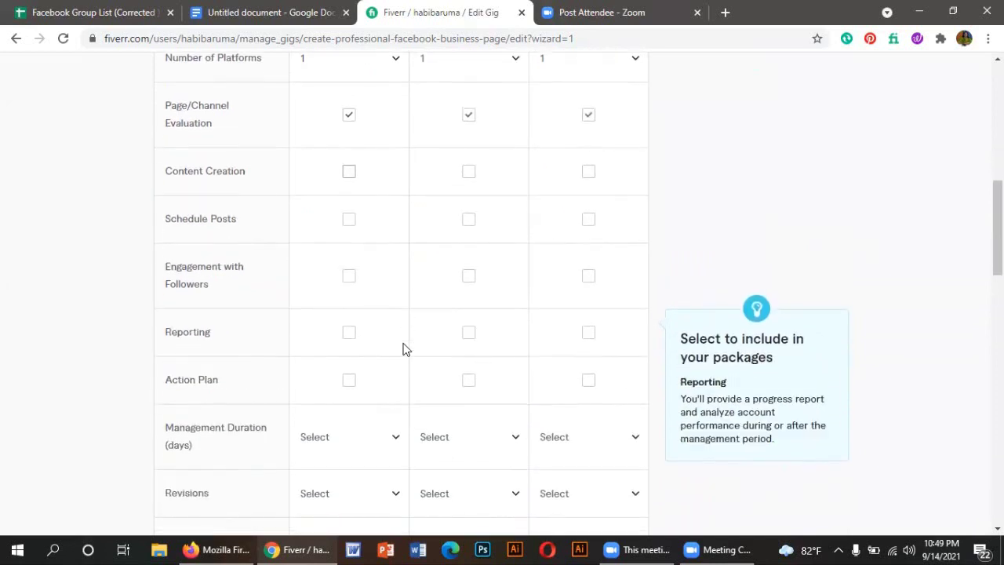
pyautogui.scroll(1, 460, 251)
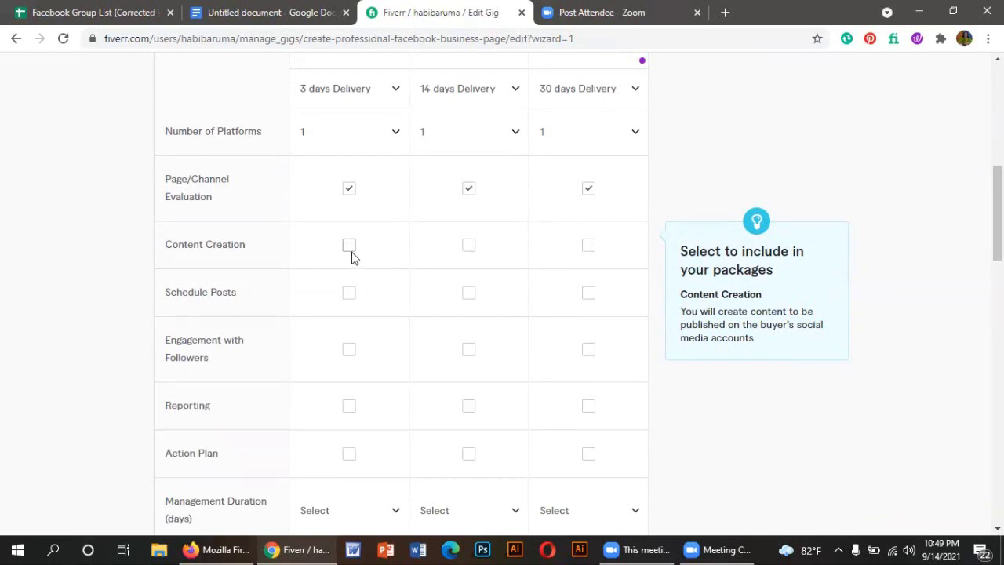
pyautogui.click(469, 247)
pyautogui.click(592, 248)
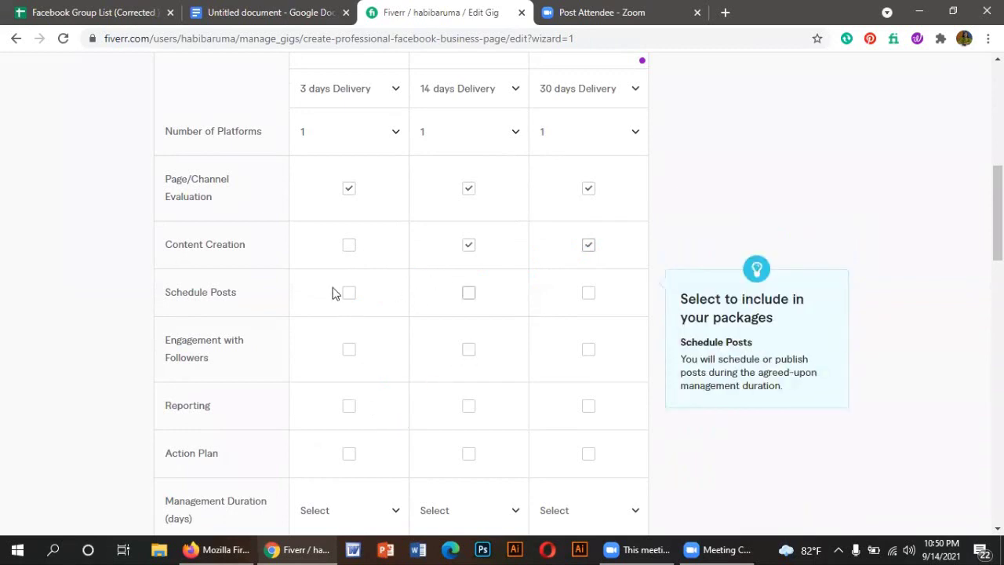
pyautogui.click(590, 295)
# Step: Include Reporting in the Basic, Standard and Premium packages
pyautogui.scroll(-1, 396, 389)
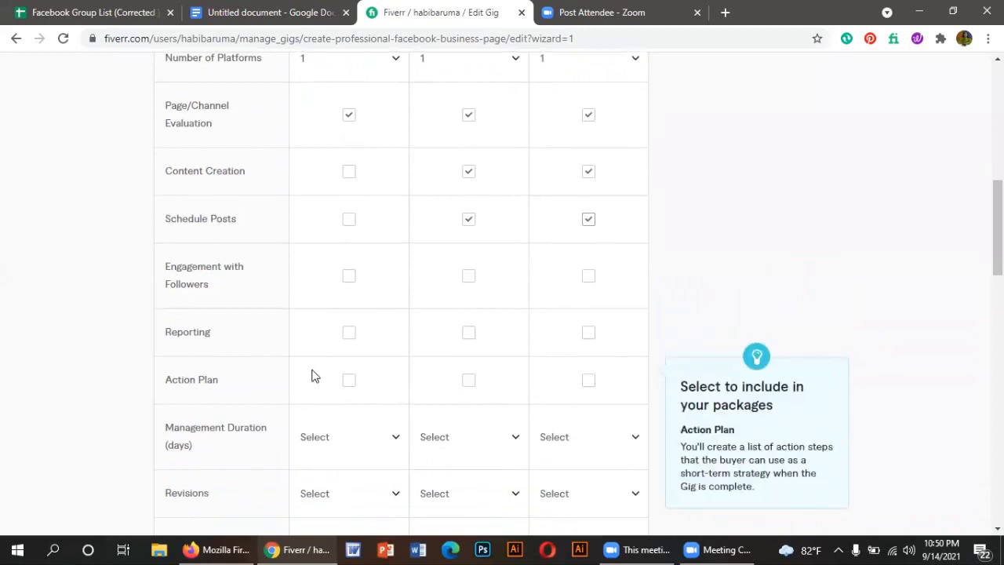
pyautogui.click(348, 337)
pyautogui.click(471, 337)
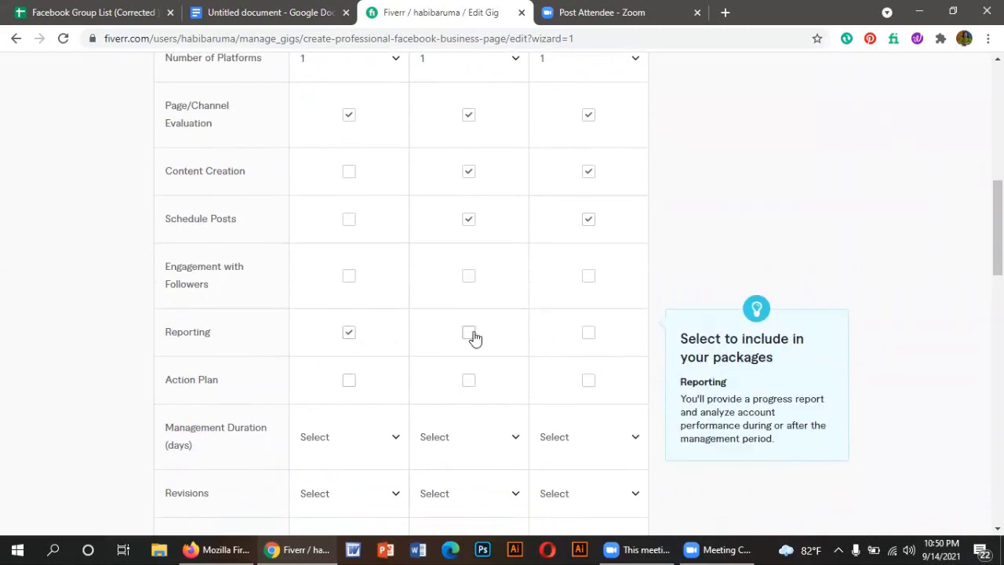
pyautogui.click(590, 337)
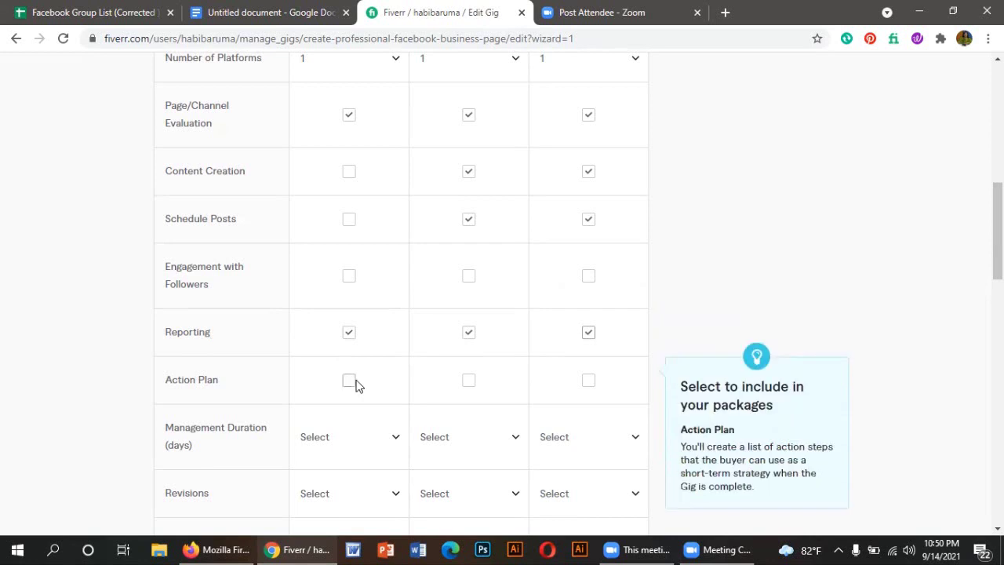
# Step: Set the management duration to 14 days for the Standard package and 30 days for the Premium package
pyautogui.scroll(-1, 357, 383)
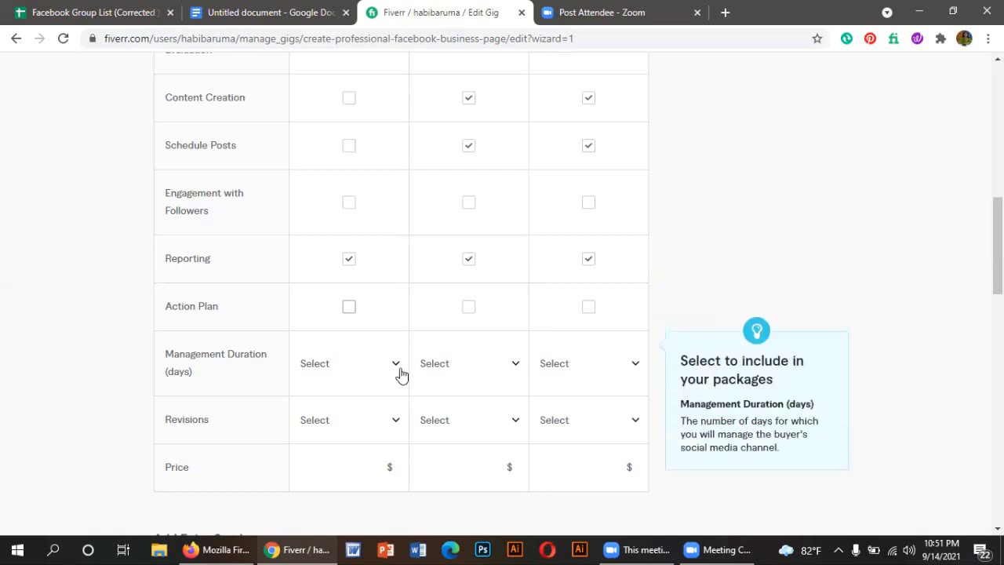
pyautogui.click(518, 371)
pyautogui.scroll(-9, 446, 261)
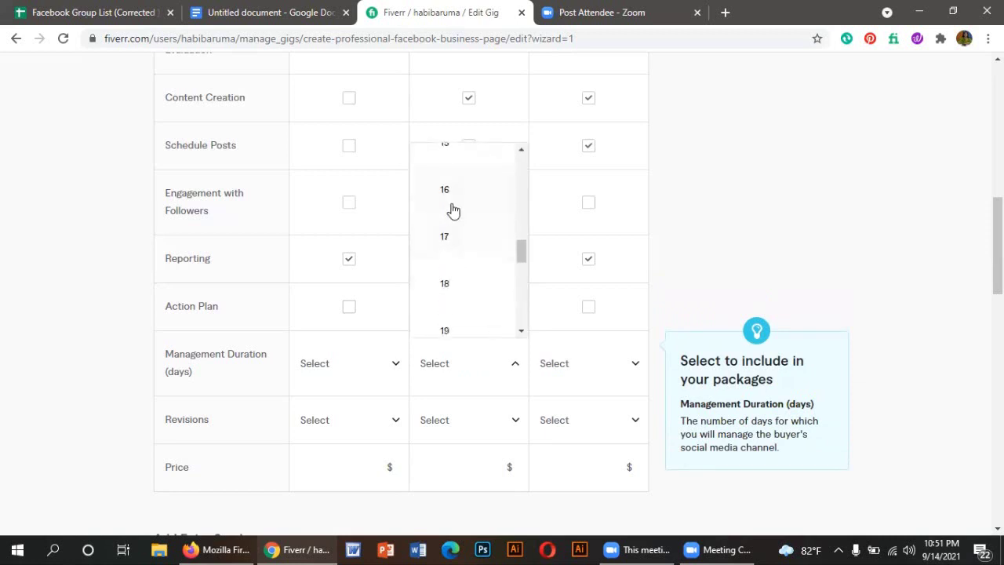
pyautogui.scroll(1, 450, 168)
pyautogui.click(450, 170)
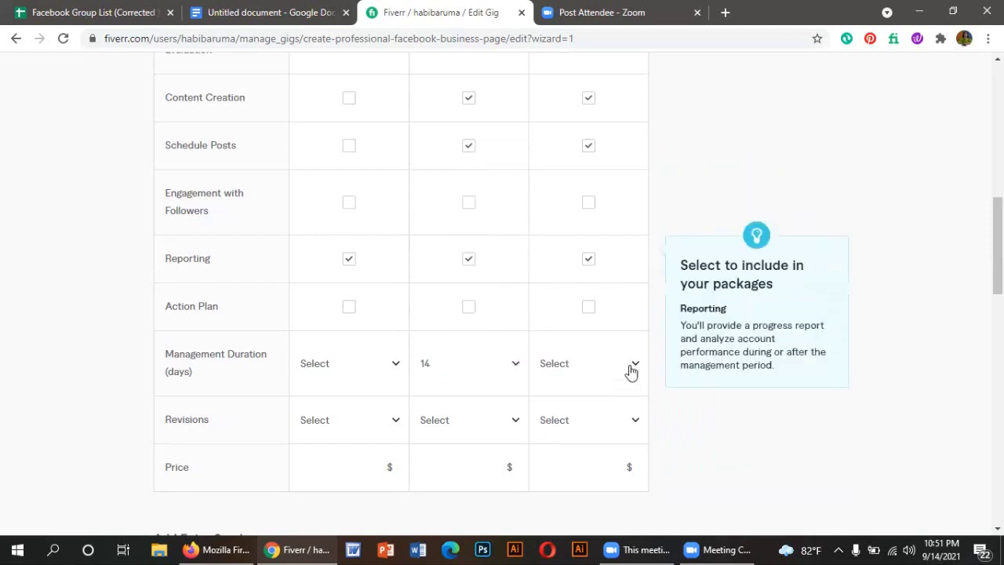
pyautogui.click(589, 363)
pyautogui.scroll(-11, 595, 300)
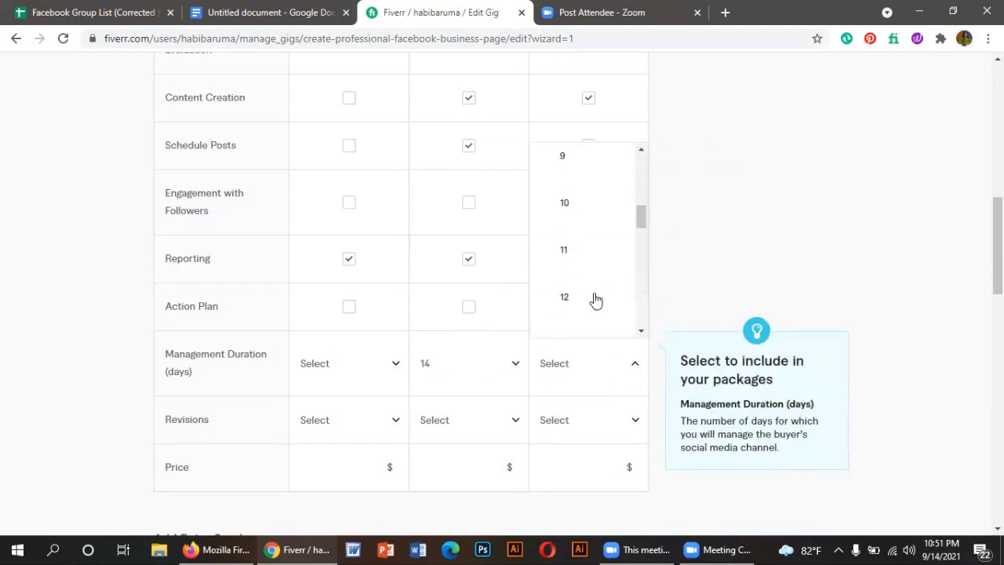
pyautogui.scroll(-5, 595, 300)
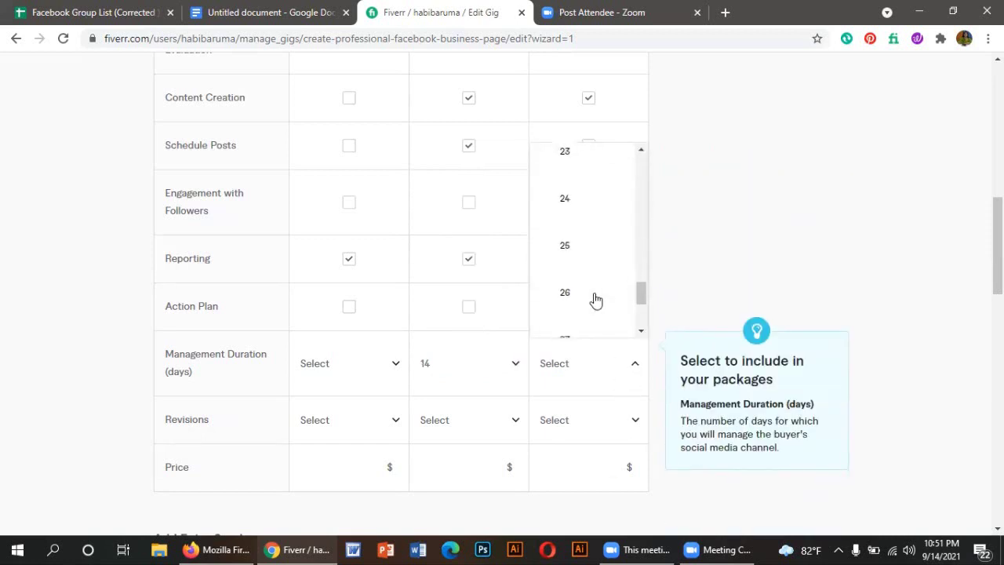
pyautogui.click(566, 308)
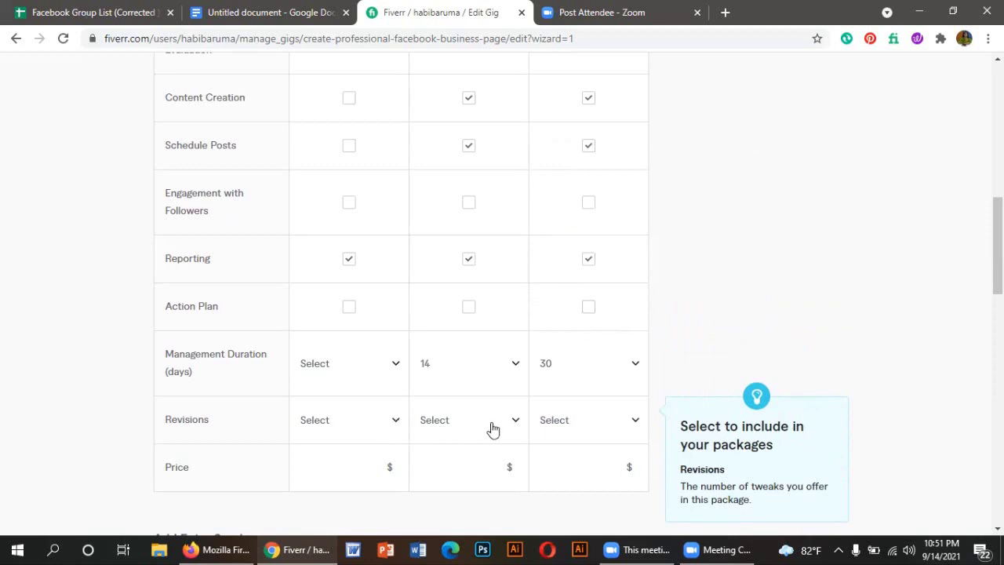
# Step: Set the number of revisions to 3 for the Basic, Standard and Premium packages
pyautogui.click(396, 424)
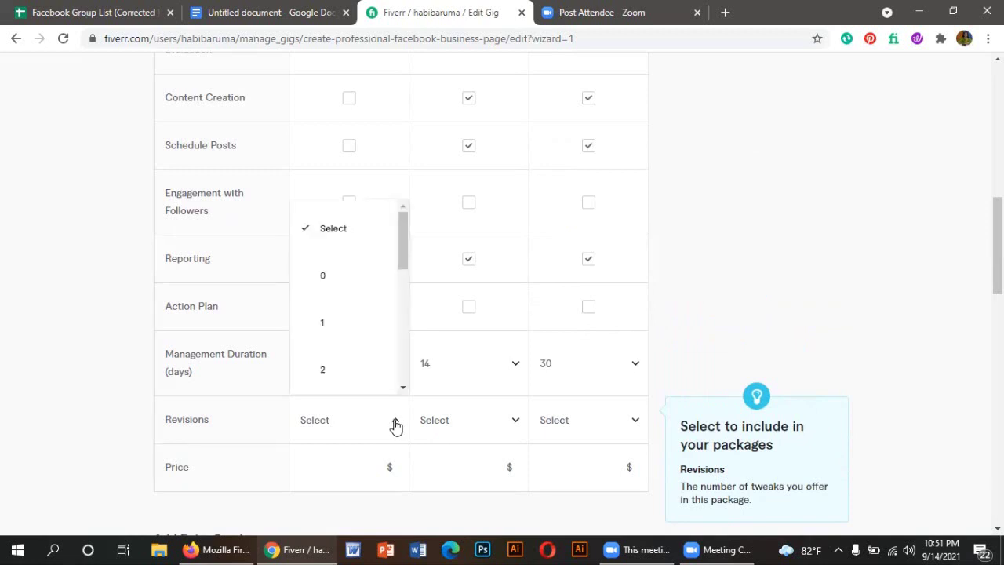
pyautogui.scroll(-1, 356, 341)
pyautogui.scroll(-2, 358, 336)
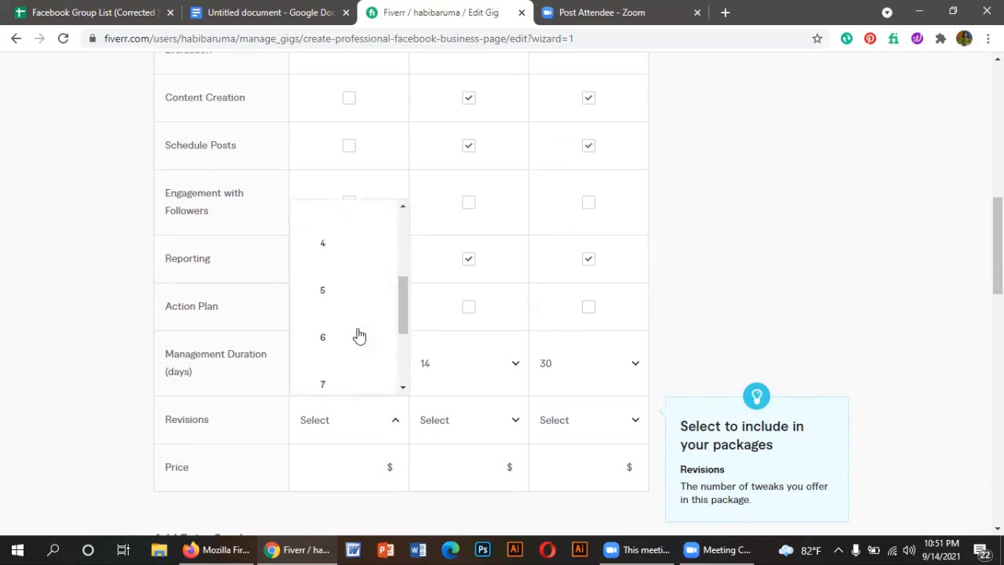
pyautogui.scroll(1, 357, 335)
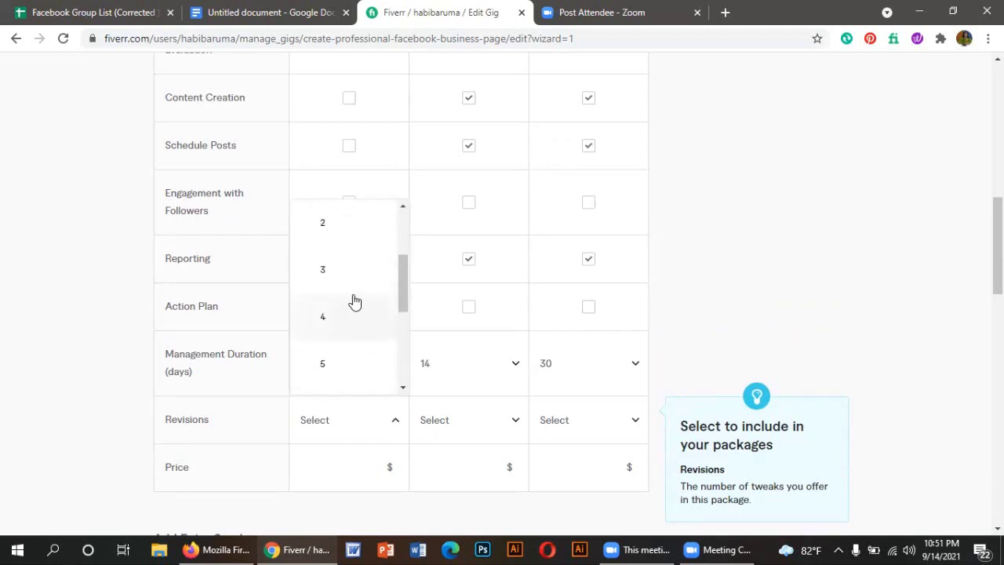
pyautogui.click(363, 270)
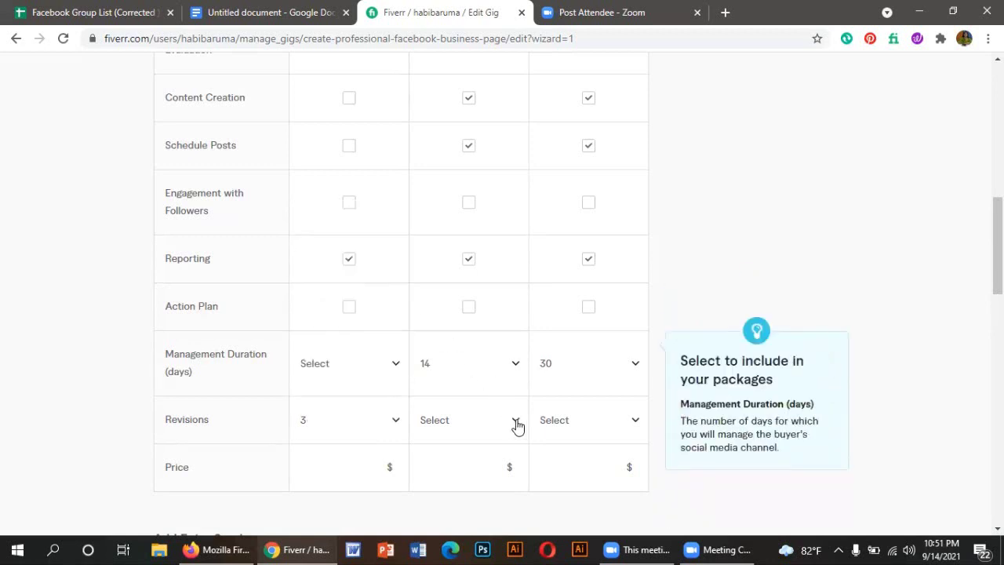
pyautogui.click(467, 420)
pyautogui.scroll(-1, 475, 374)
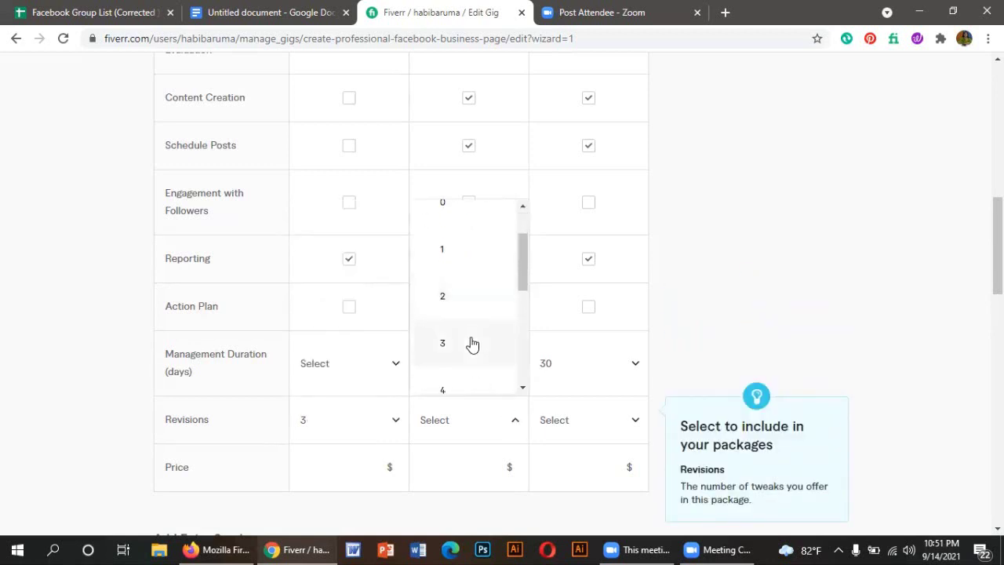
pyautogui.click(594, 389)
pyautogui.click(632, 426)
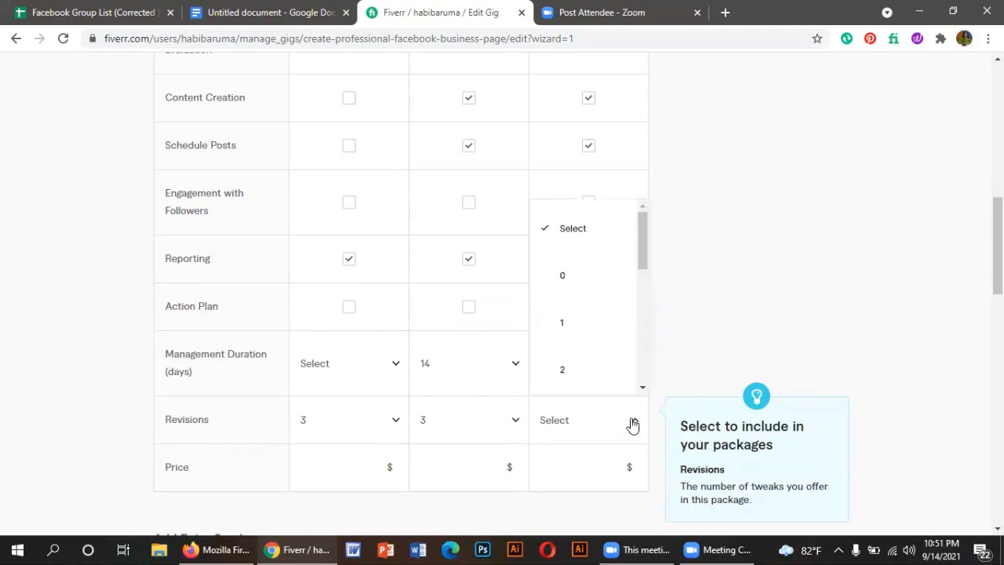
pyautogui.scroll(-1, 596, 313)
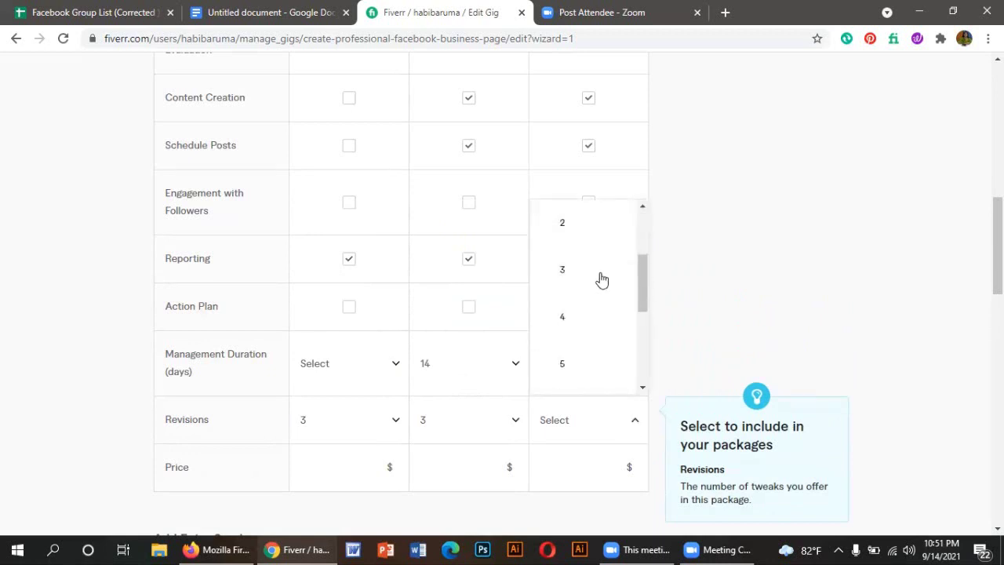
pyautogui.click(585, 324)
pyautogui.scroll(-2, 377, 441)
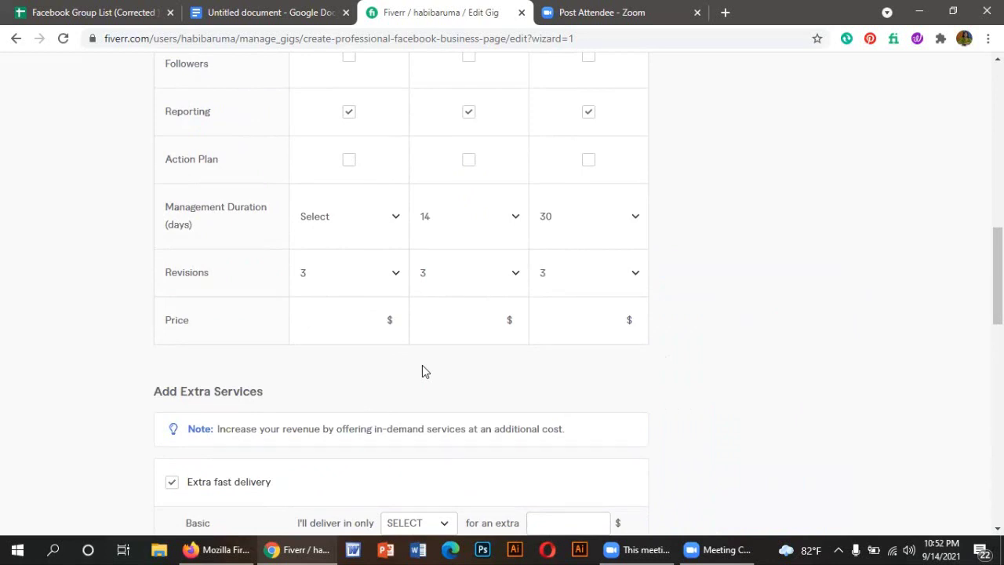
pyautogui.click(394, 322)
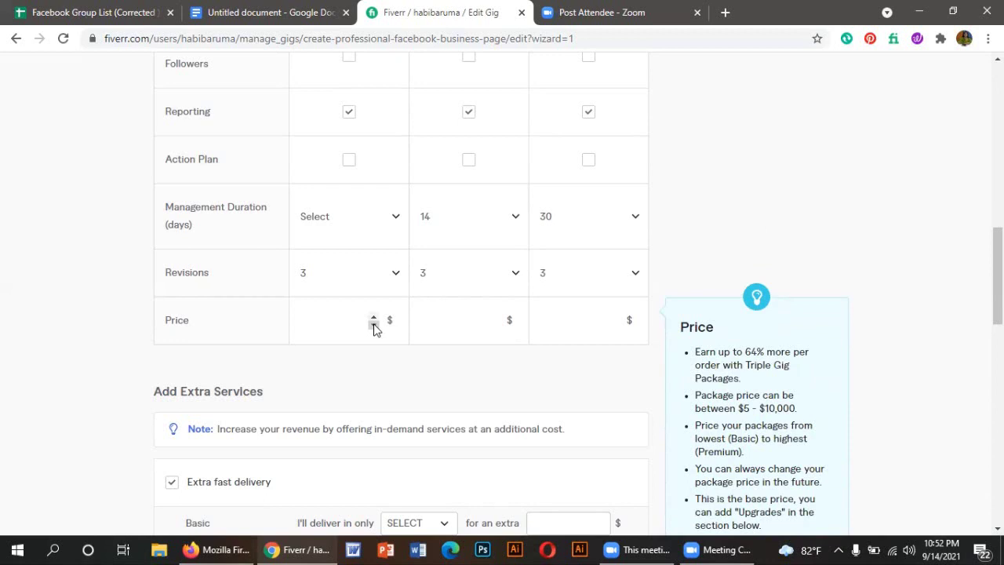
pyautogui.click(374, 324)
pyautogui.click(375, 325)
pyautogui.click(374, 318)
pyautogui.click(374, 318)
pyautogui.press('BackSpace')
pyautogui.press('BackSpace')
# Step: Price the Basic package at $15, the Standard package at $40 and the Premium package at $70
pyautogui.click(373, 319)
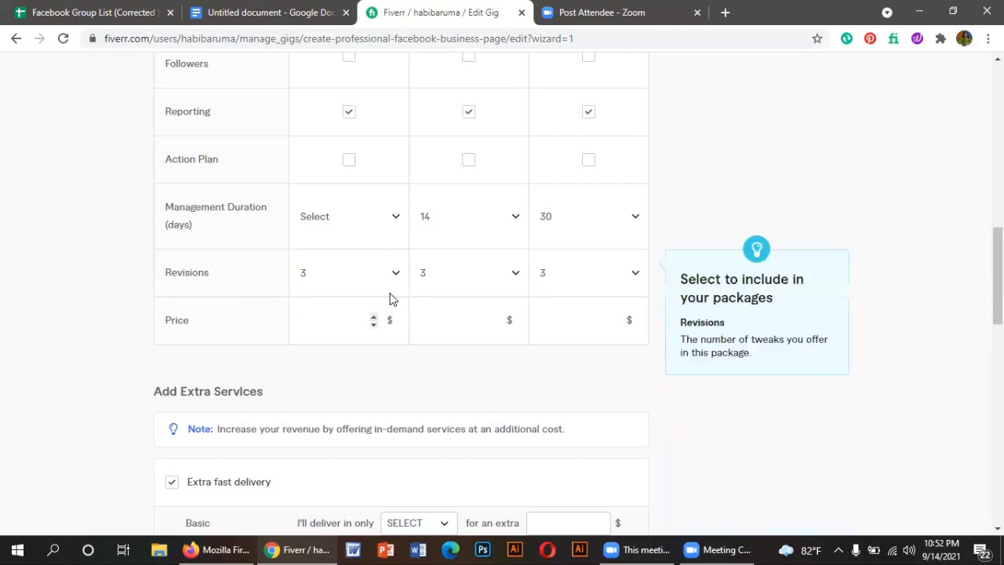
pyautogui.write('15')
pyautogui.click(433, 321)
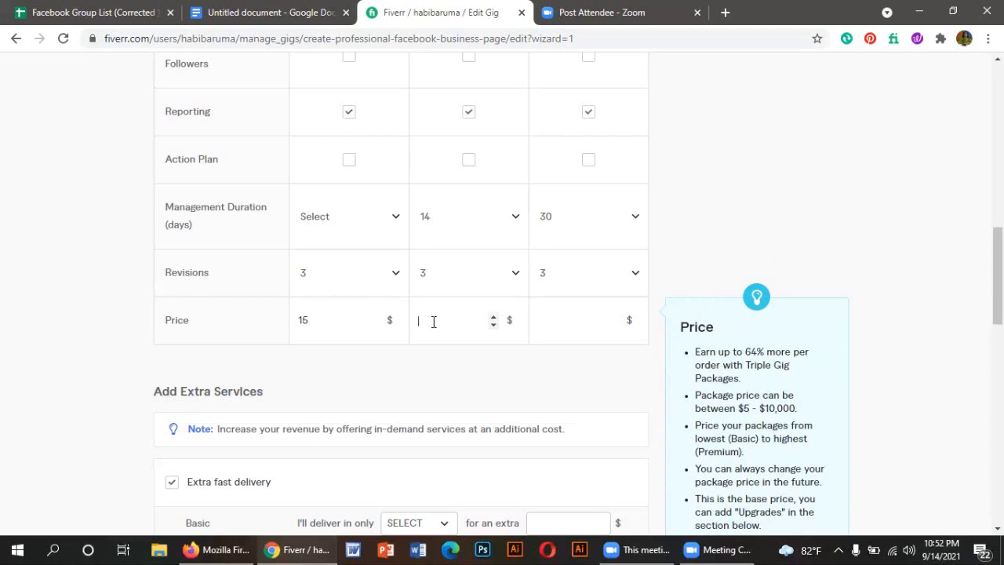
pyautogui.write('40')
pyautogui.click(566, 316)
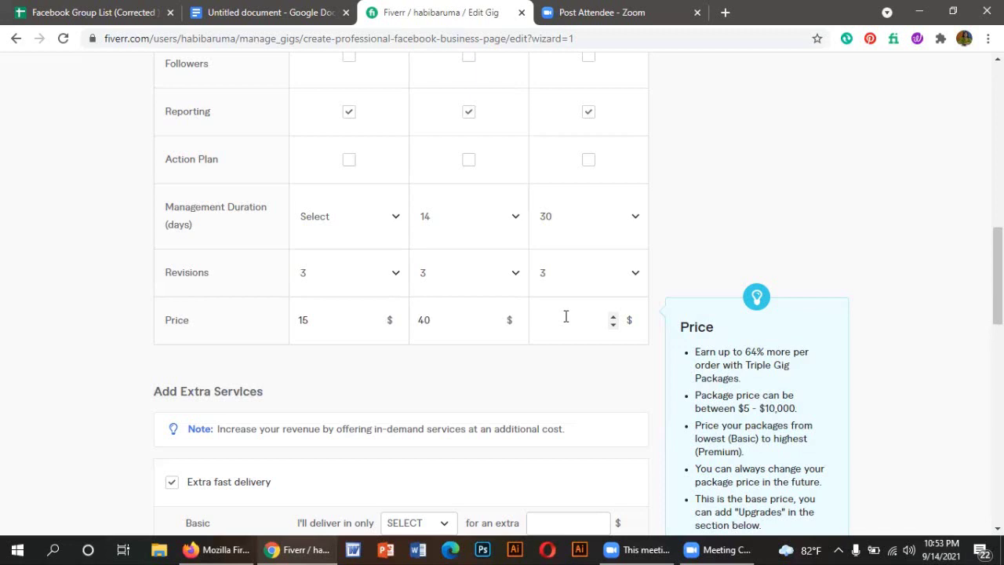
pyautogui.write('70')
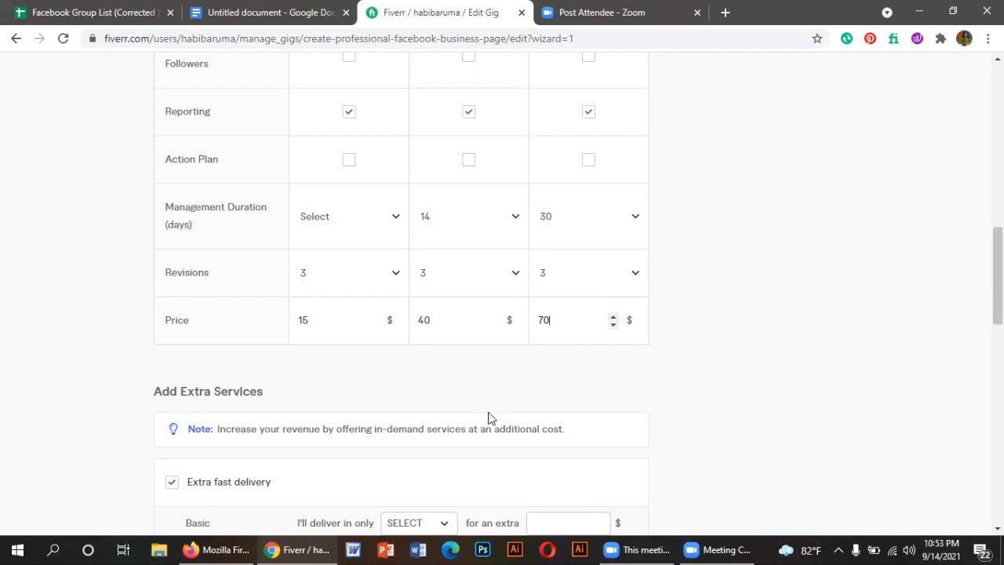
pyautogui.scroll(-2, 487, 418)
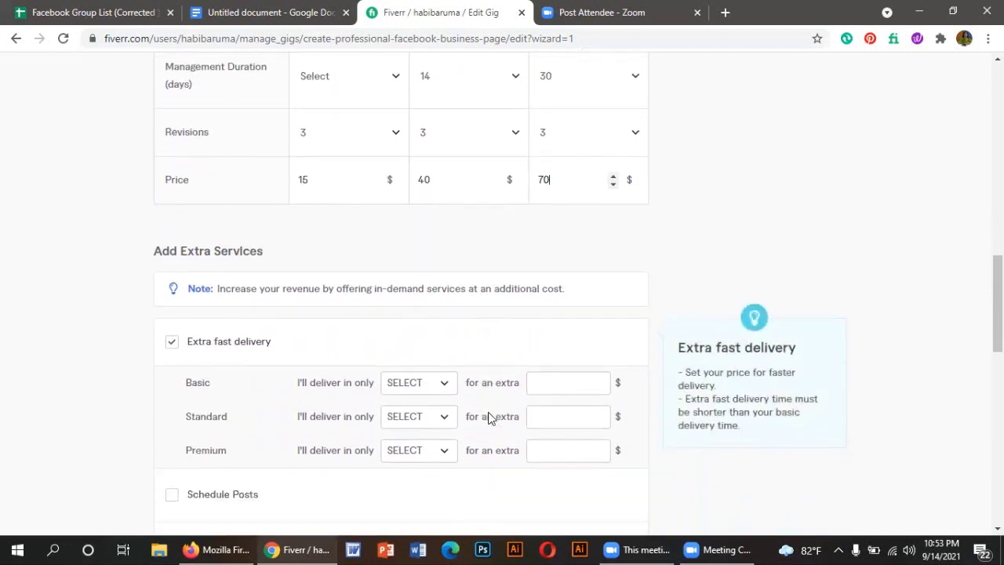
# Step: Offer extra fast delivery for the Basic package in 1 day for an extra $10
pyautogui.scroll(-1, 488, 418)
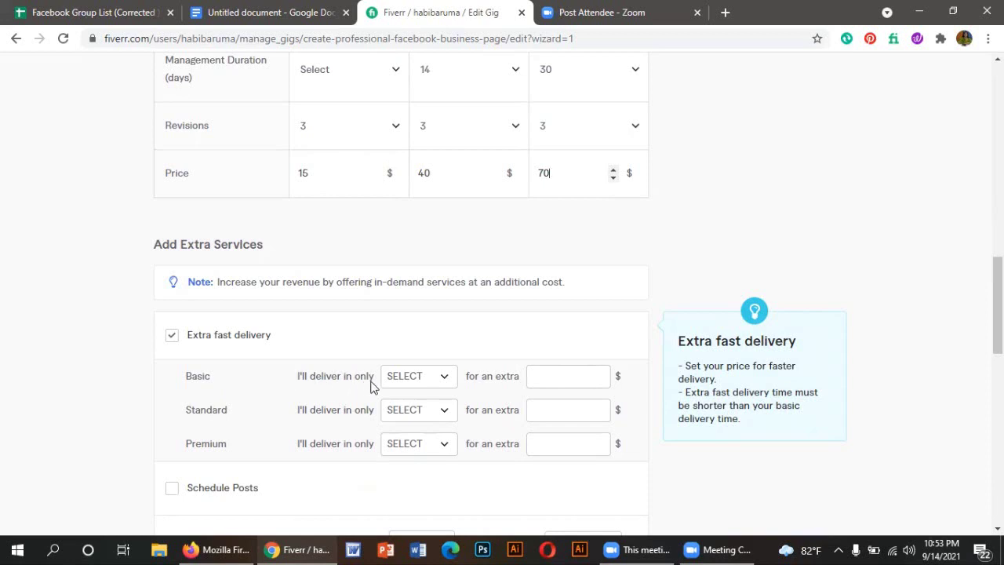
pyautogui.click(446, 382)
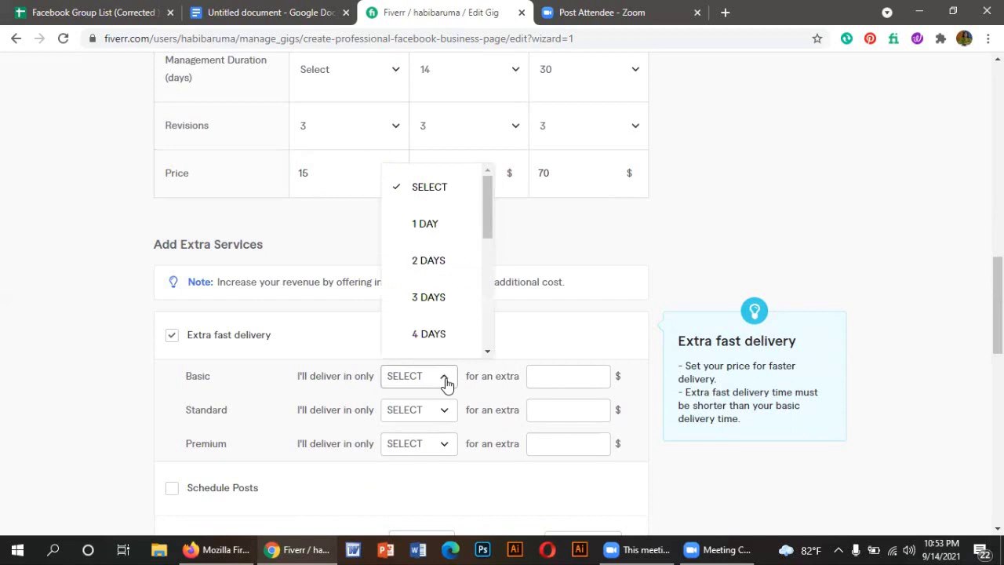
pyautogui.click(436, 222)
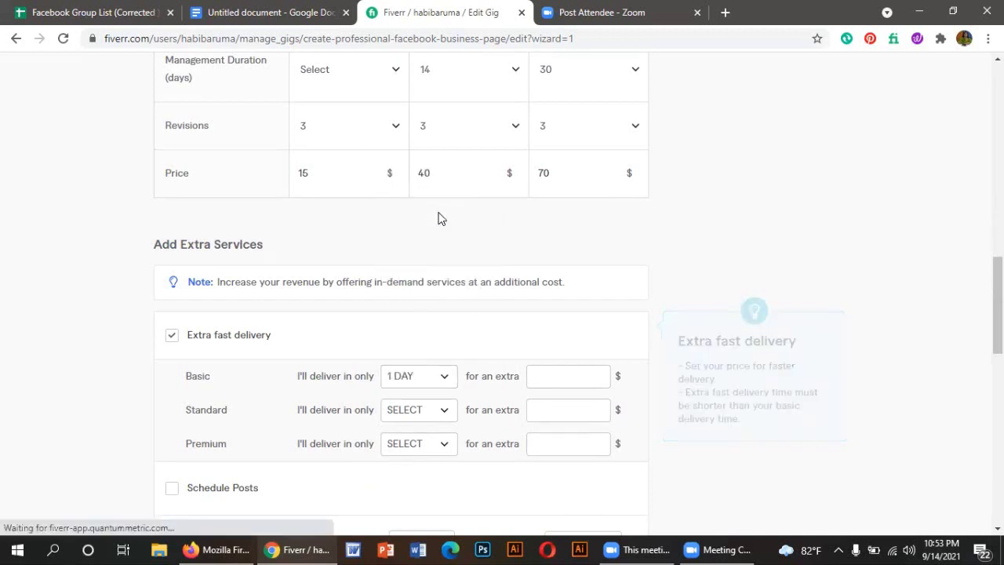
pyautogui.click(562, 381)
pyautogui.write('1')
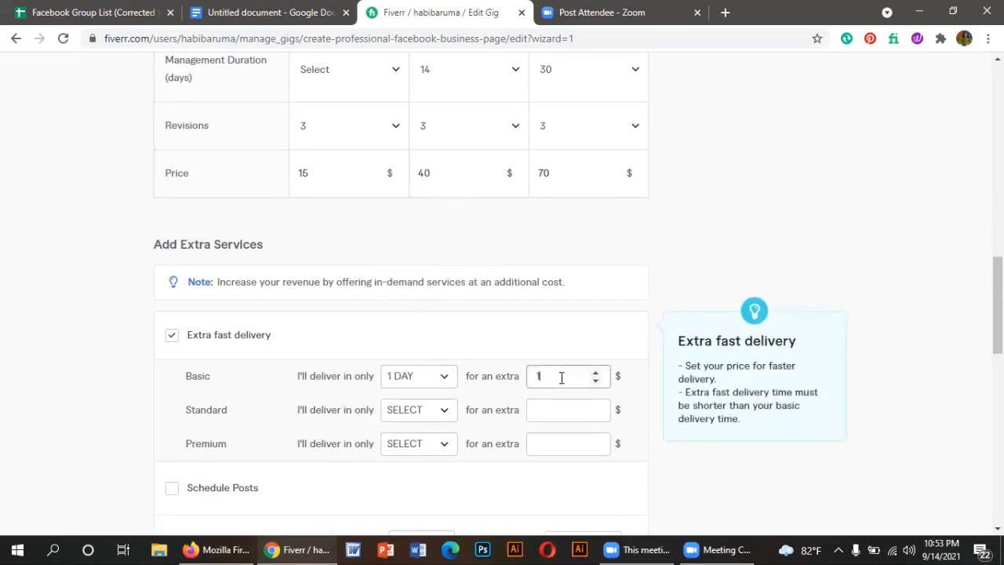
pyautogui.write('0')
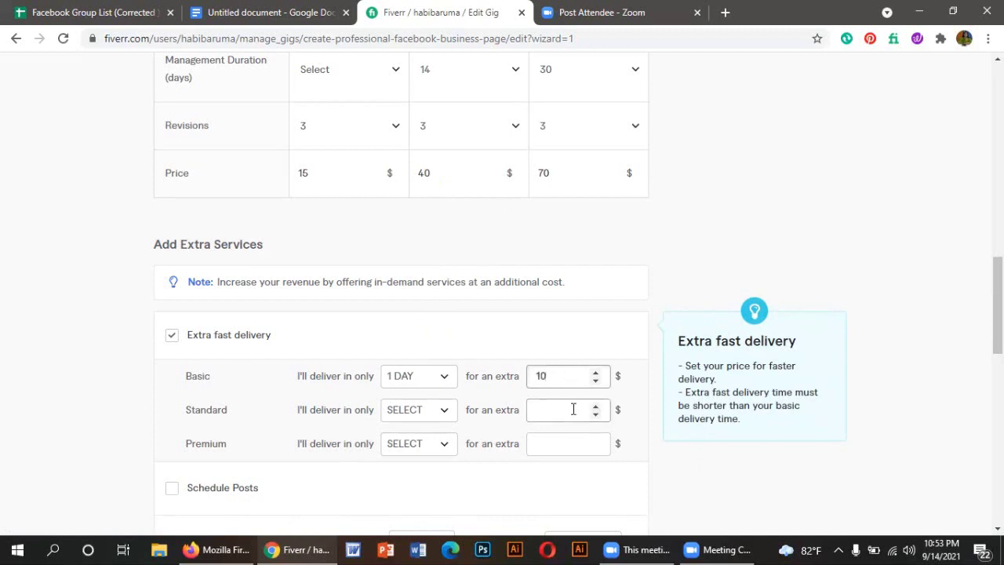
# Step: Offer extra fast delivery for the Standard package in 5 days for an extra $30
pyautogui.click(441, 414)
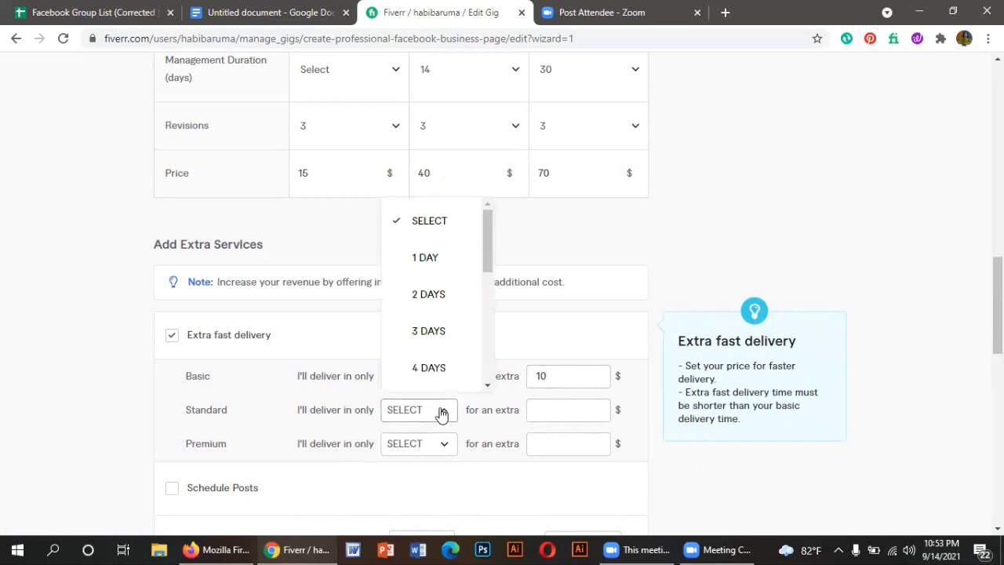
pyautogui.scroll(-3, 425, 304)
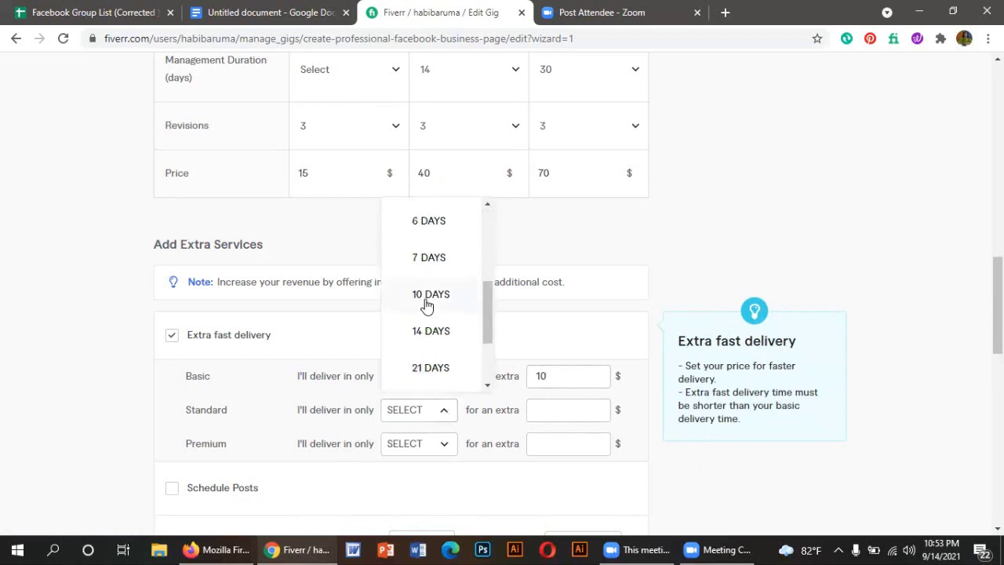
pyautogui.scroll(1, 426, 304)
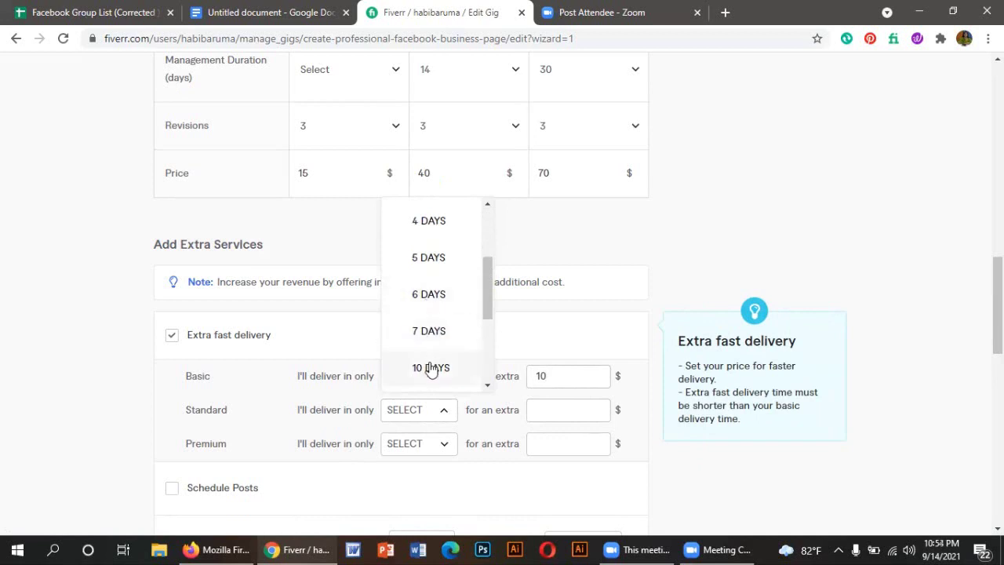
pyautogui.scroll(-1, 431, 367)
pyautogui.scroll(1, 426, 331)
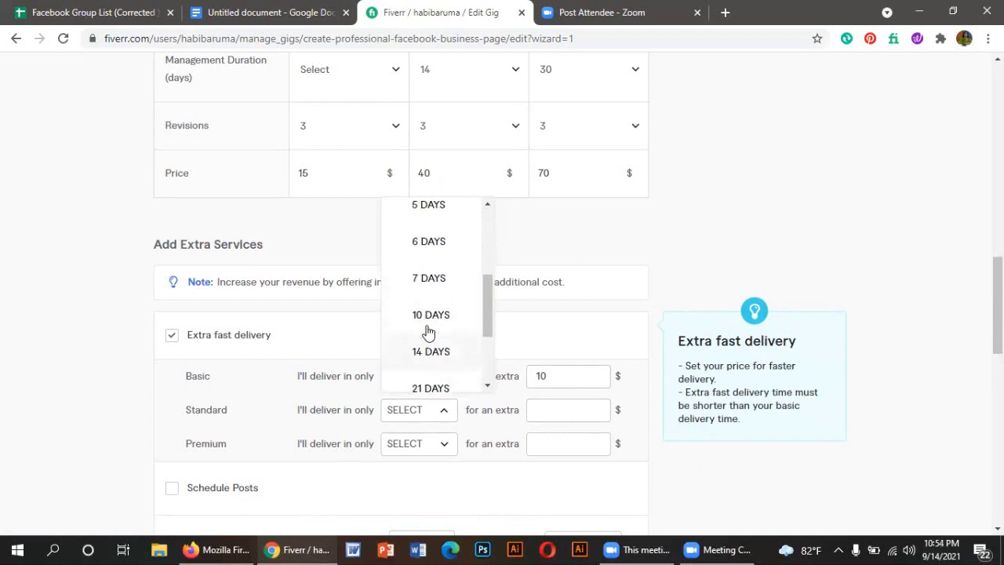
pyautogui.click(428, 257)
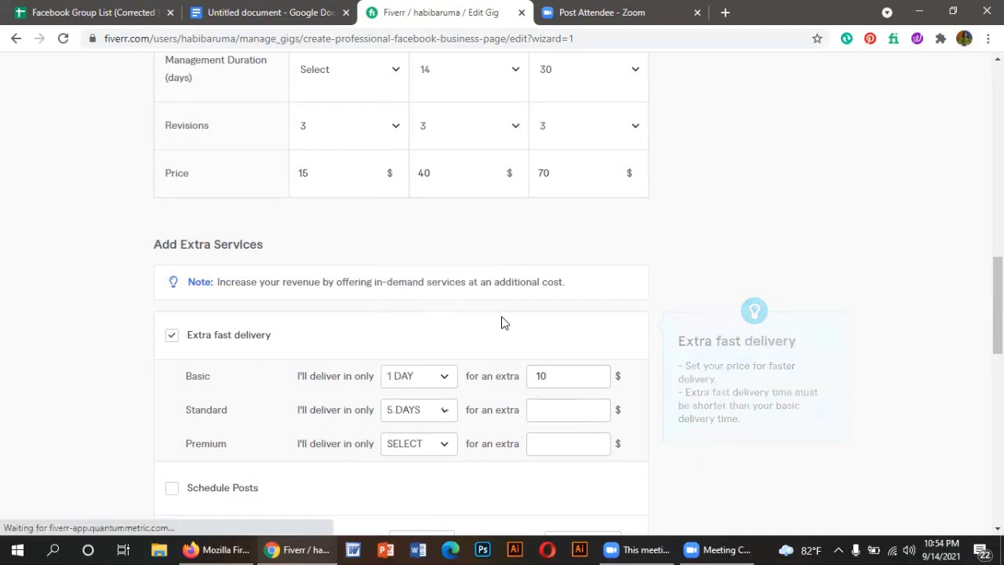
pyautogui.click(561, 411)
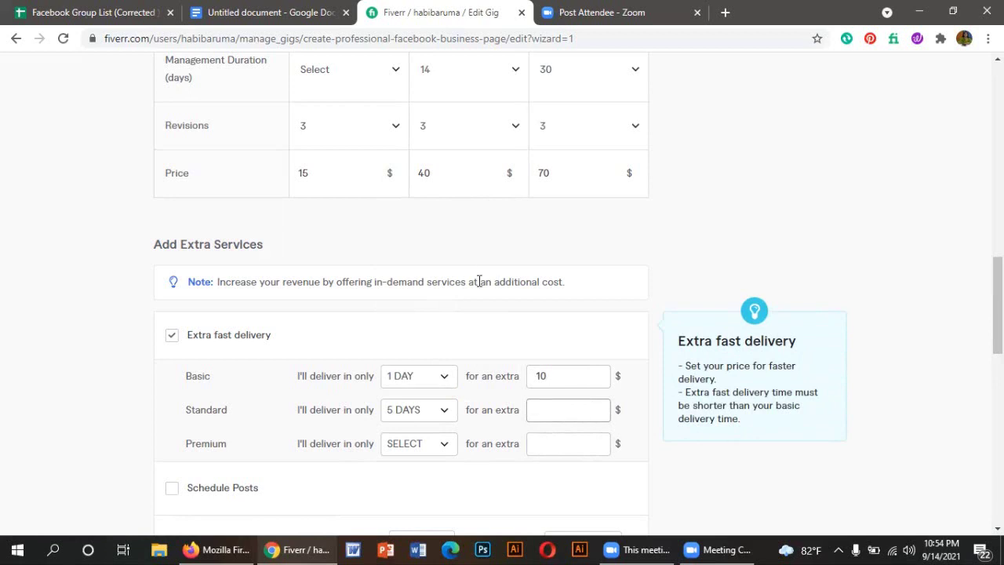
pyautogui.click(466, 213)
pyautogui.moveTo(415, 415)
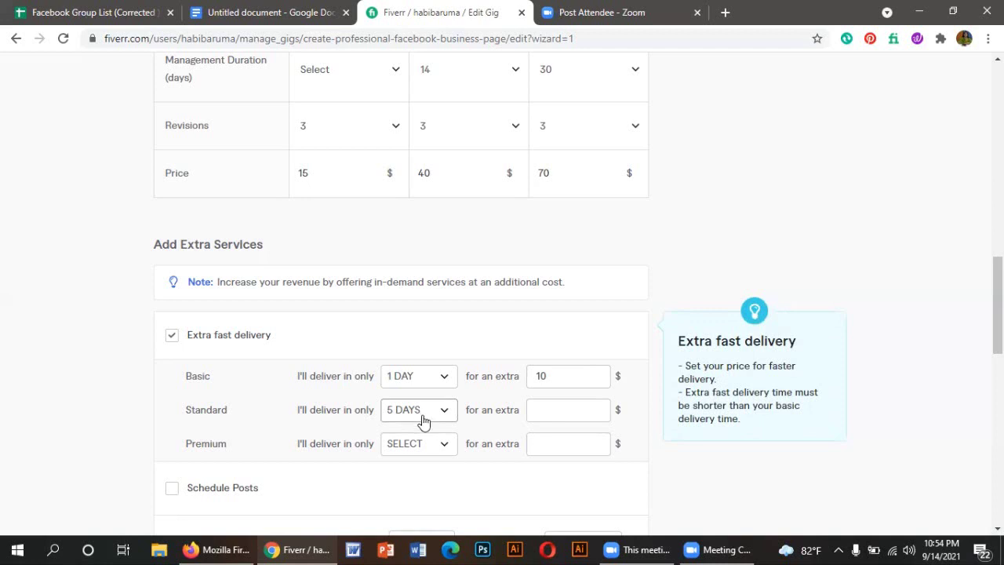
pyautogui.click(562, 411)
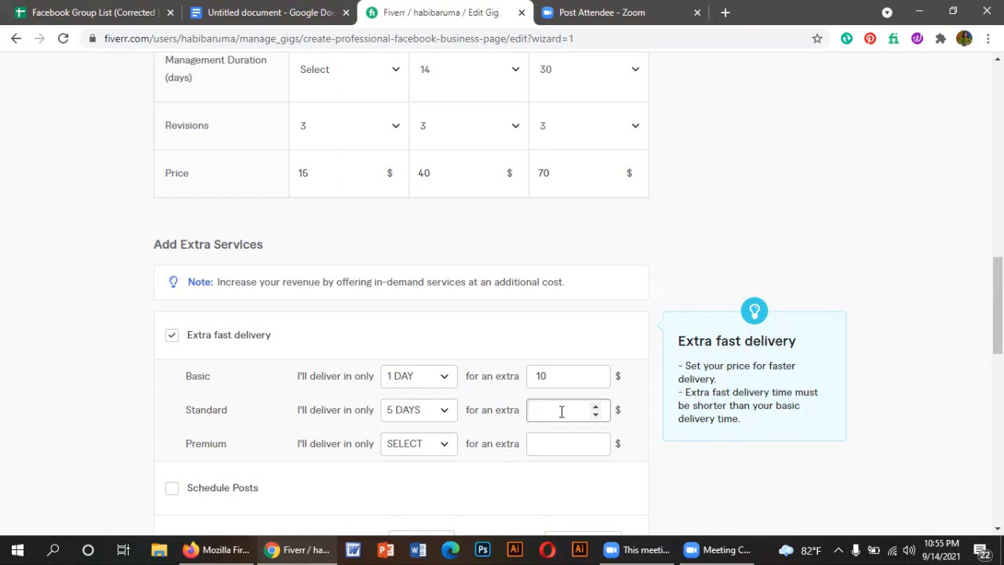
pyautogui.write('30')
# Step: Offer extra fast delivery for the Premium package in 14 days for an extra $50
pyautogui.click(560, 442)
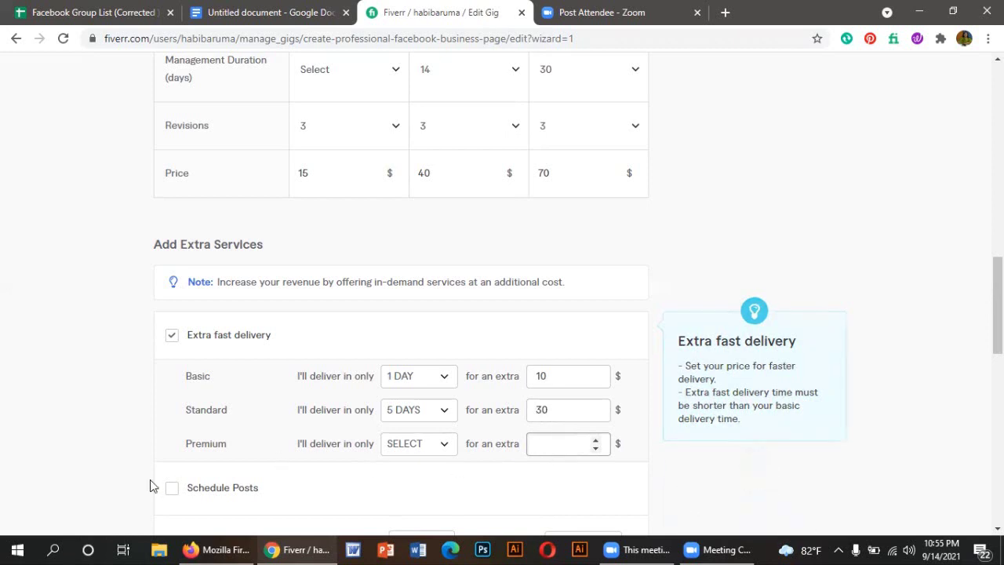
pyautogui.click(444, 450)
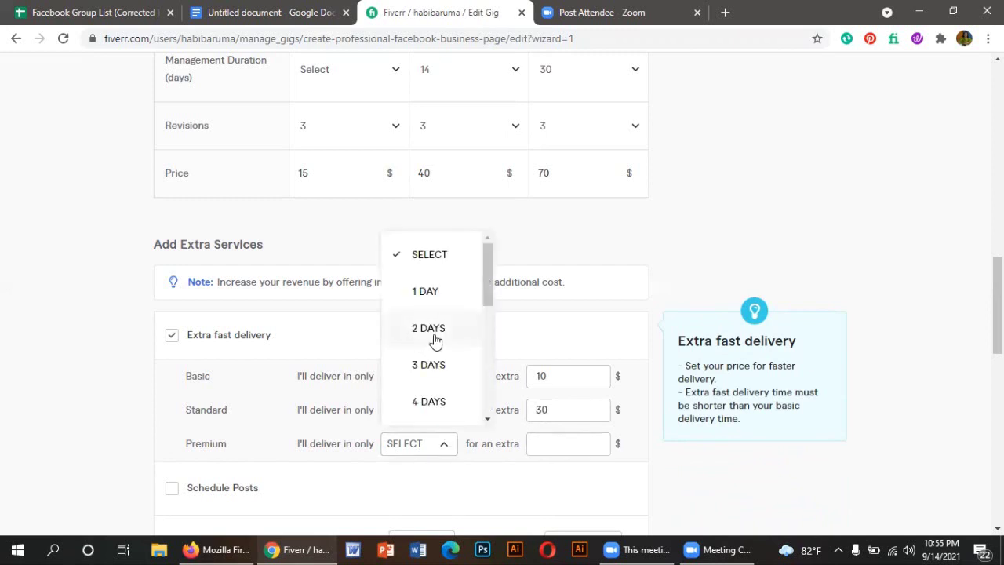
pyautogui.scroll(-2, 434, 340)
pyautogui.scroll(-1, 437, 340)
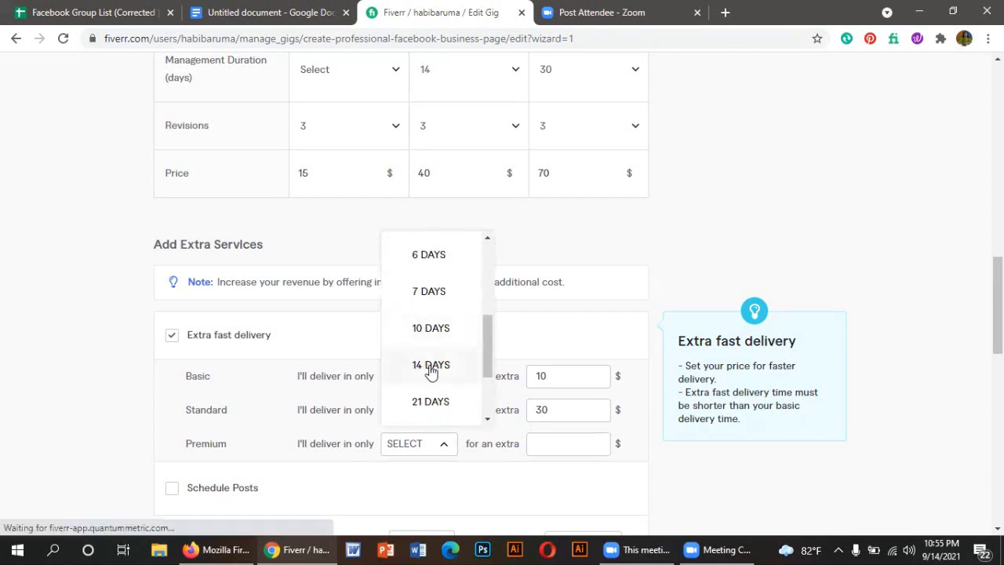
pyautogui.click(431, 371)
pyautogui.click(568, 444)
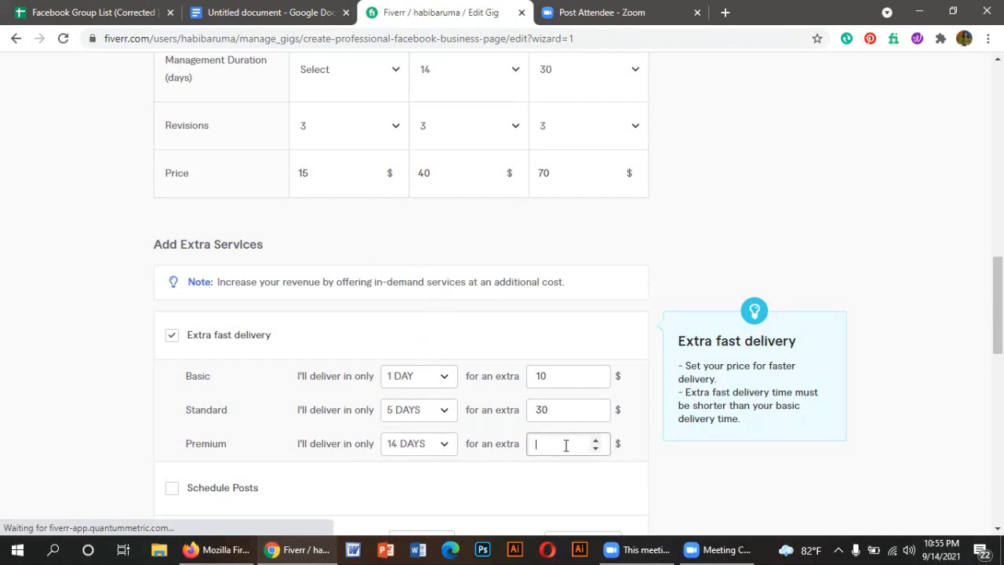
pyautogui.write('50')
pyautogui.press('Tab')
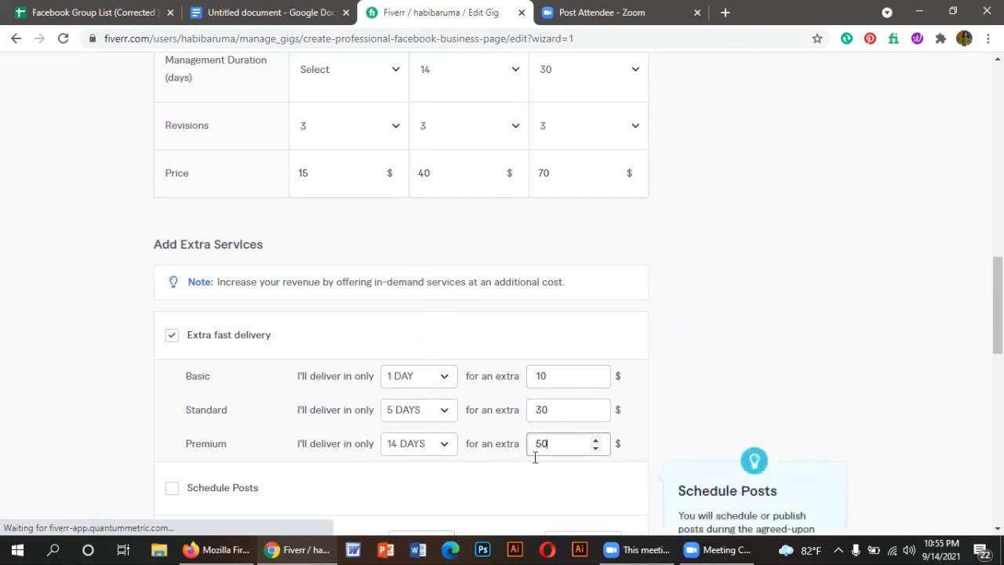
# Step: Review the remaining extra services and try to save the pricing section
pyautogui.scroll(-2, 534, 457)
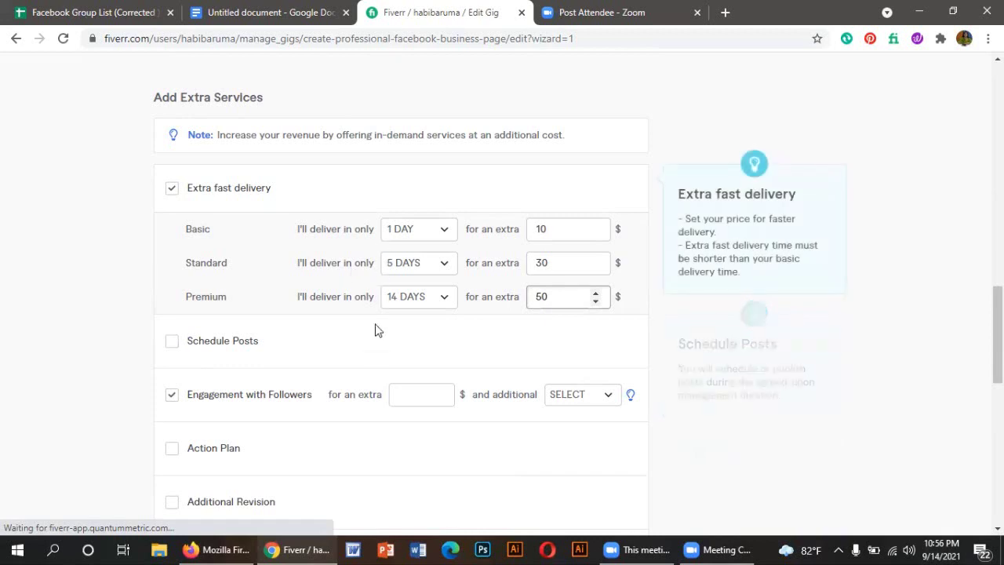
pyautogui.scroll(-1, 448, 448)
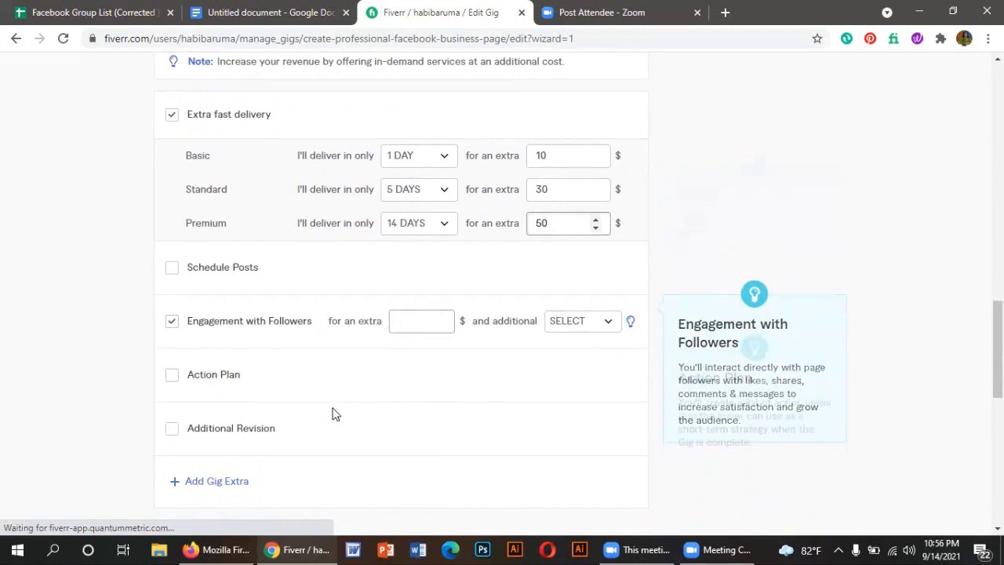
pyautogui.scroll(-2, 243, 273)
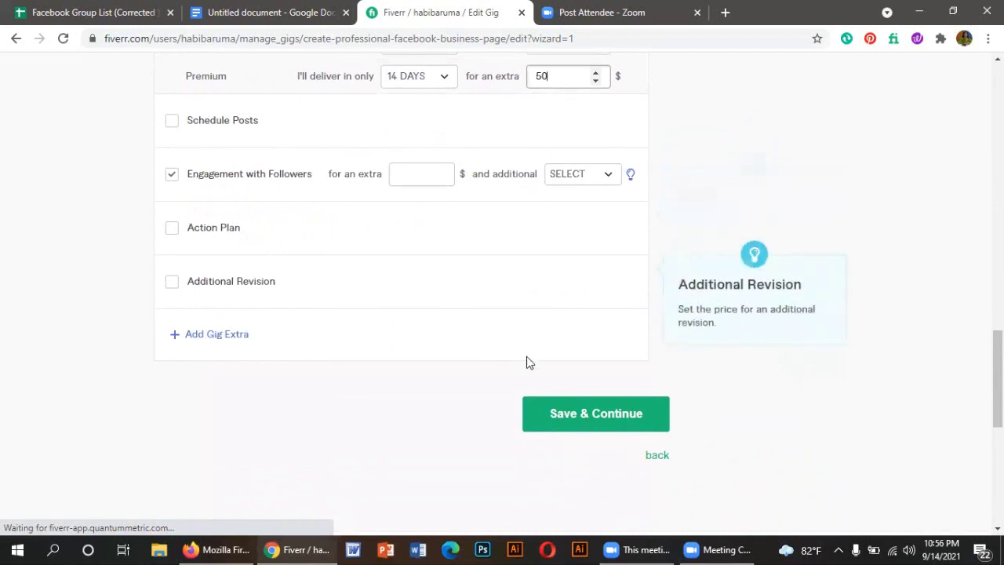
pyautogui.scroll(2, 399, 471)
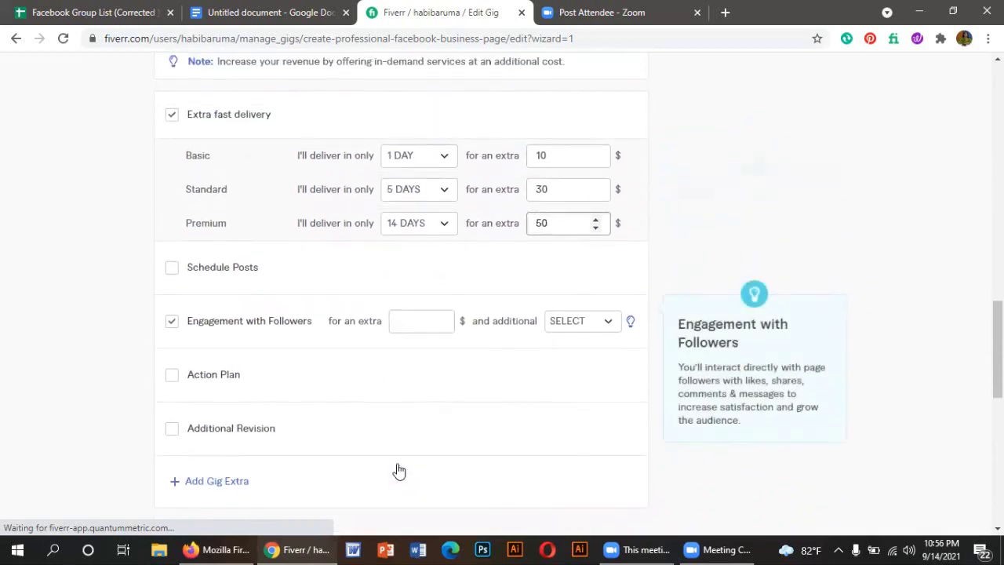
pyautogui.scroll(2, 435, 390)
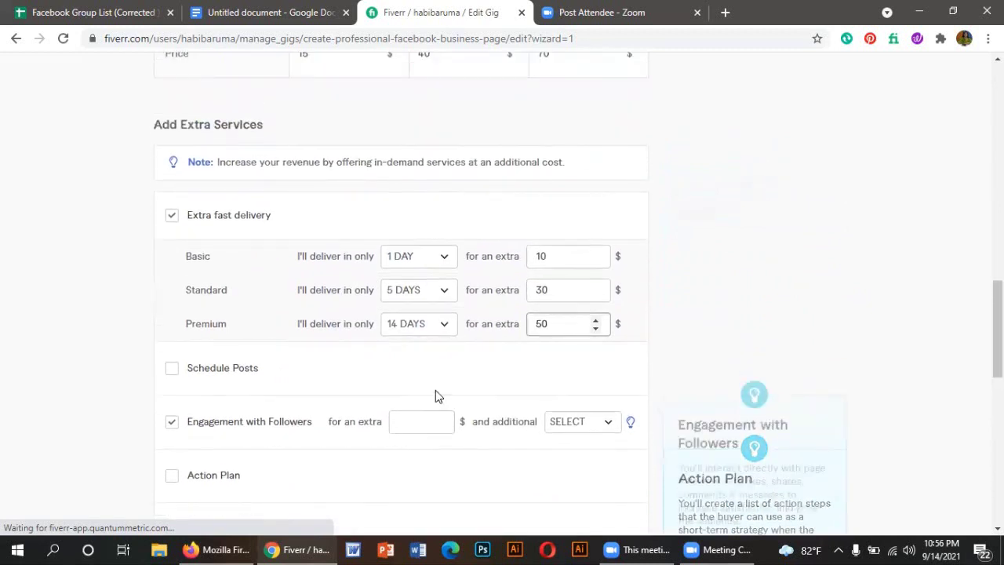
pyautogui.scroll(-2, 435, 390)
pyautogui.scroll(-3, 436, 389)
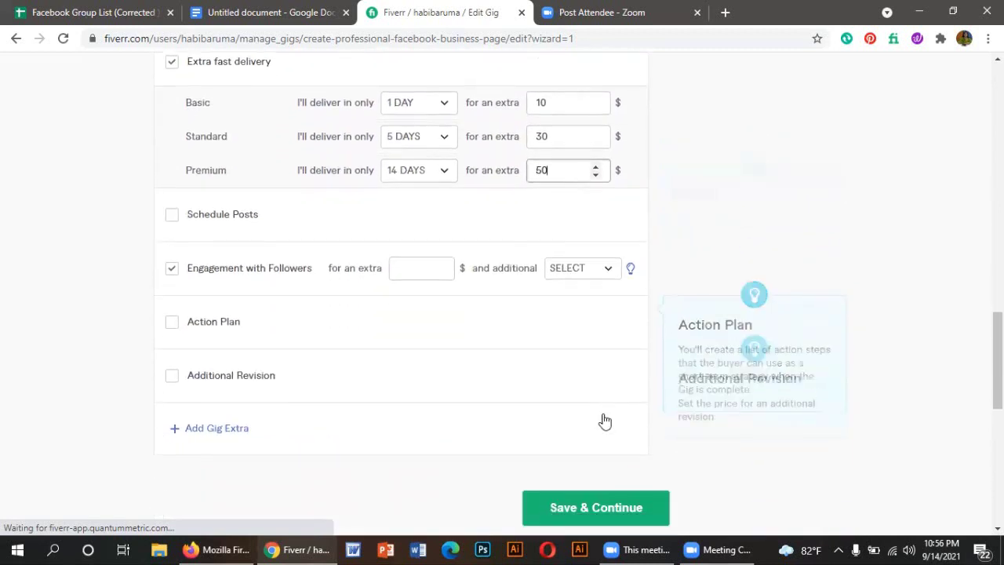
pyautogui.click(600, 413)
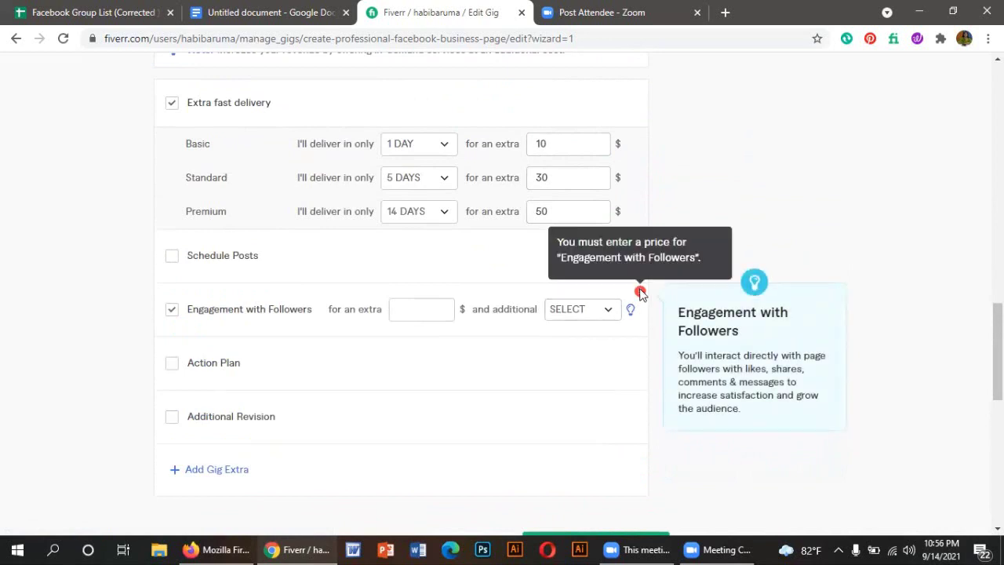
# Step: Deselect the Engagement with Followers extra, then save the pricing and continue to the description section
pyautogui.scroll(-3, 614, 403)
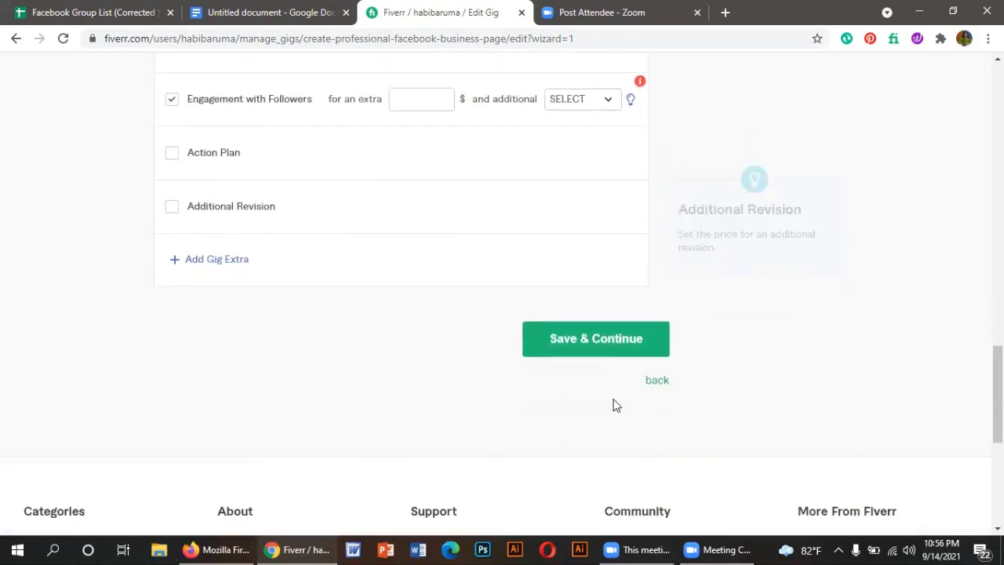
pyautogui.scroll(2, 620, 395)
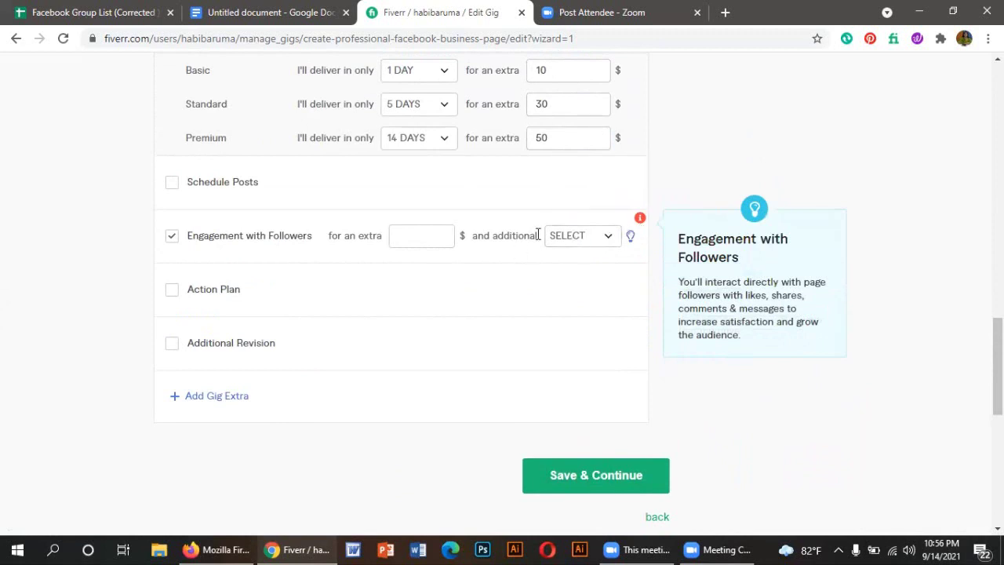
pyautogui.moveTo(639, 224)
pyautogui.click(172, 235)
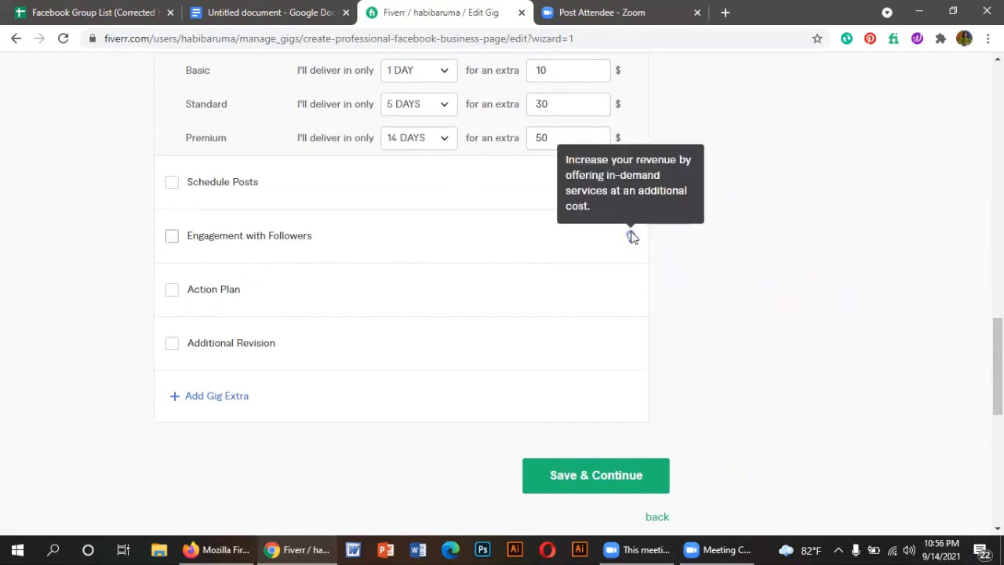
pyautogui.click(579, 469)
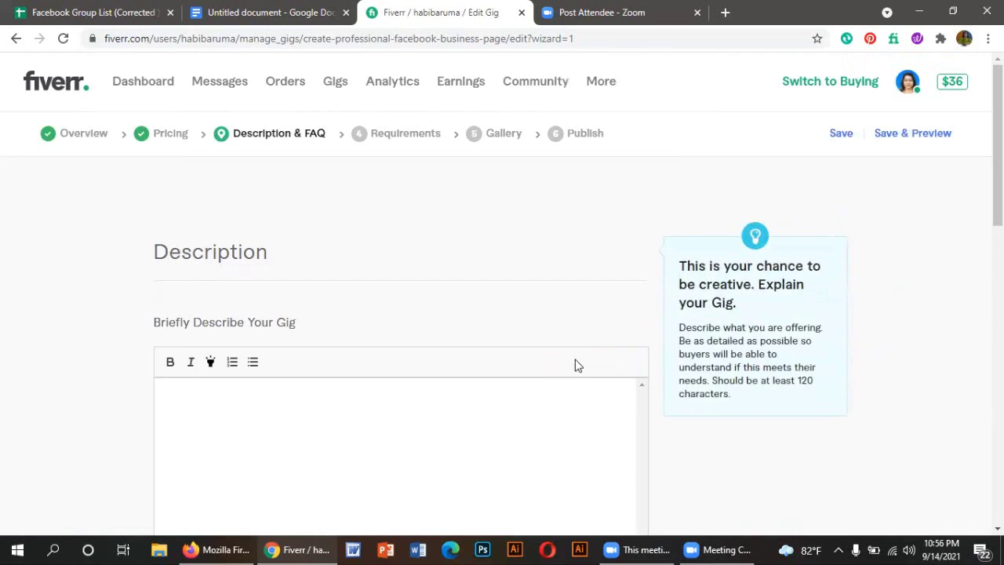
# Step: Begin the gig description with the line "Welcome to my Facebook business page create GIG"
pyautogui.scroll(-1, 326, 382)
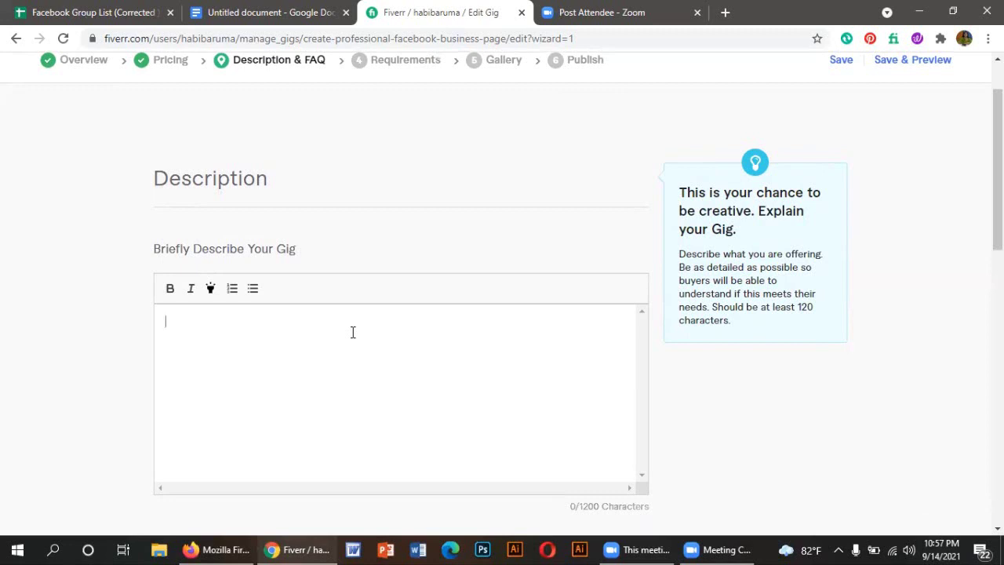
pyautogui.write('Welcome to my')
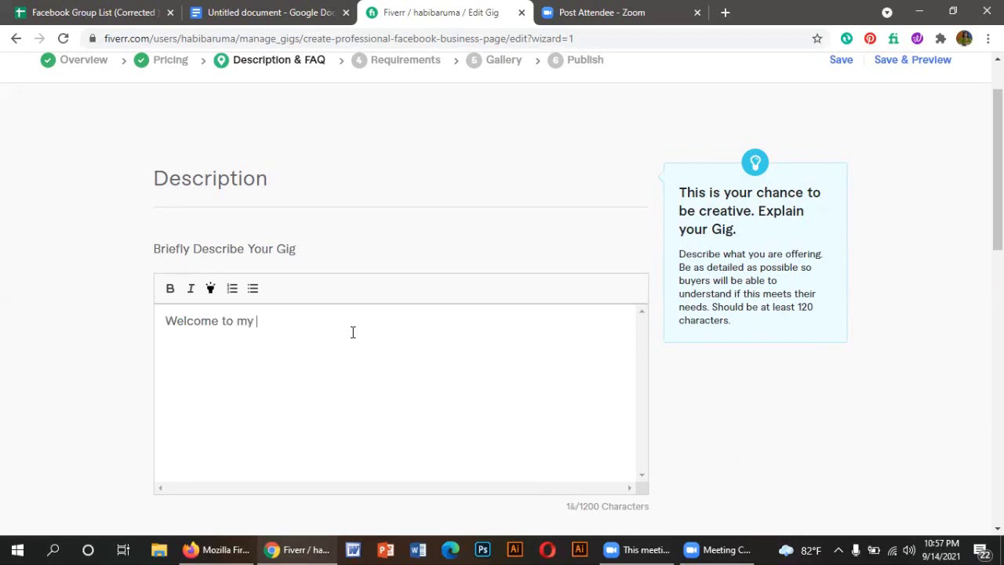
pyautogui.write(' Facebook Bu')
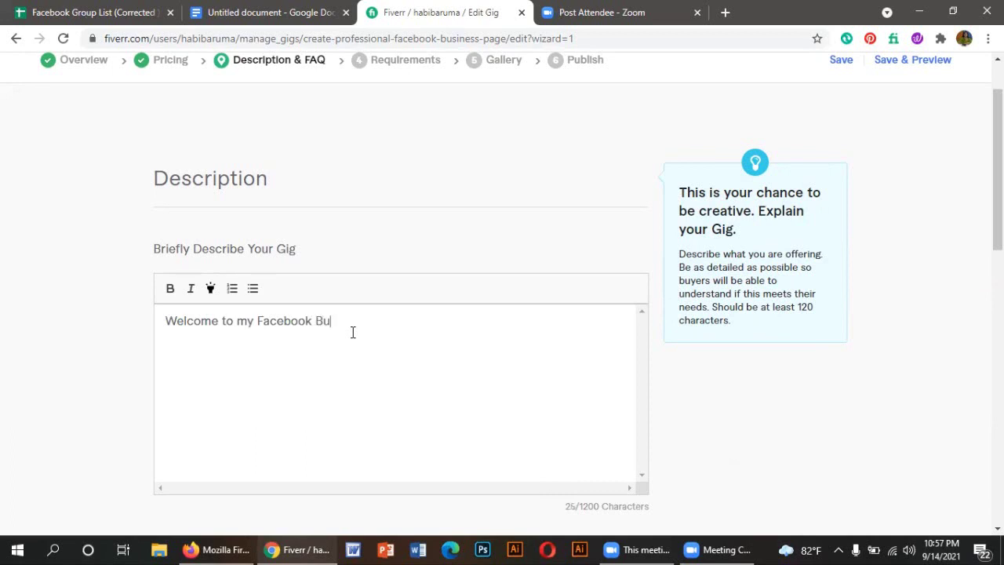
pyautogui.press('BackSpace')
pyautogui.press('BackSpace')
pyautogui.write('business page create GIG')
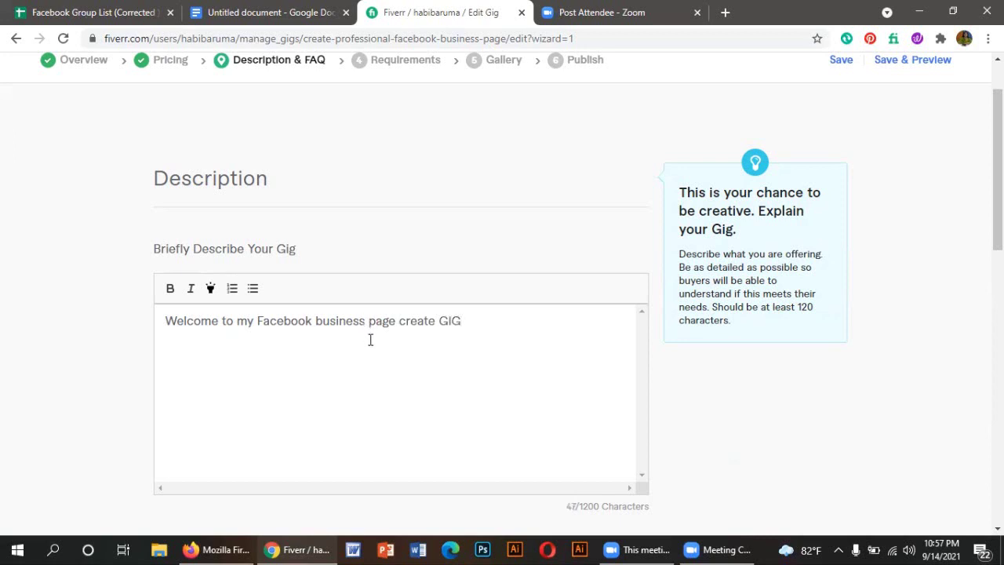
pyautogui.press('Return')
# Step: Start a second description paragraph with "Hi there! My name is" followed by the seller's full name
pyautogui.scroll(-2, 425, 375)
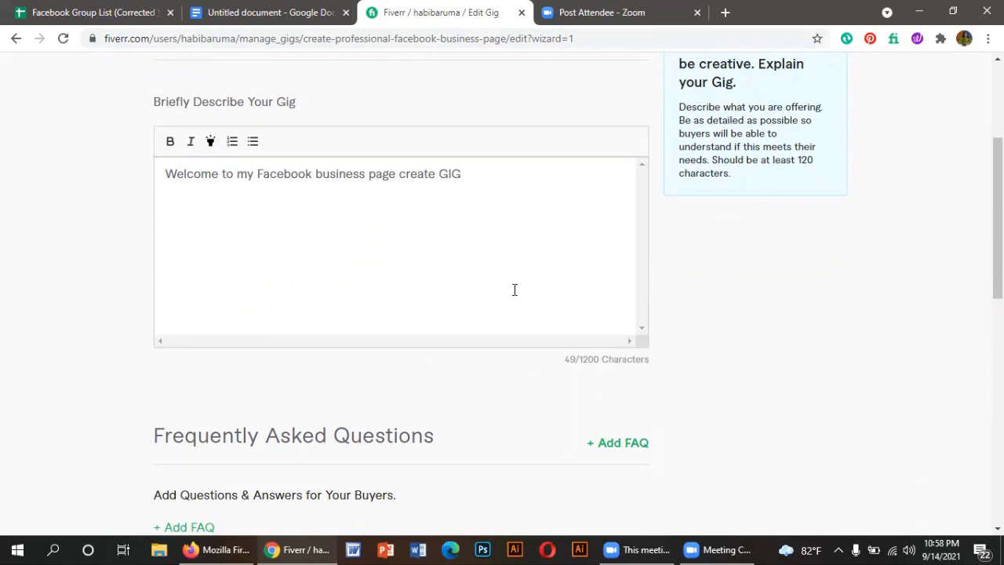
pyautogui.write('HI')
pyautogui.press('BackSpace')
pyautogui.write('i the')
pyautogui.write('are')
pyautogui.press('BackSpace')
pyautogui.press('BackSpace')
pyautogui.press('BackSpace')
pyautogui.write('re')
pyautogui.write('!')
pyautogui.write('My name is')
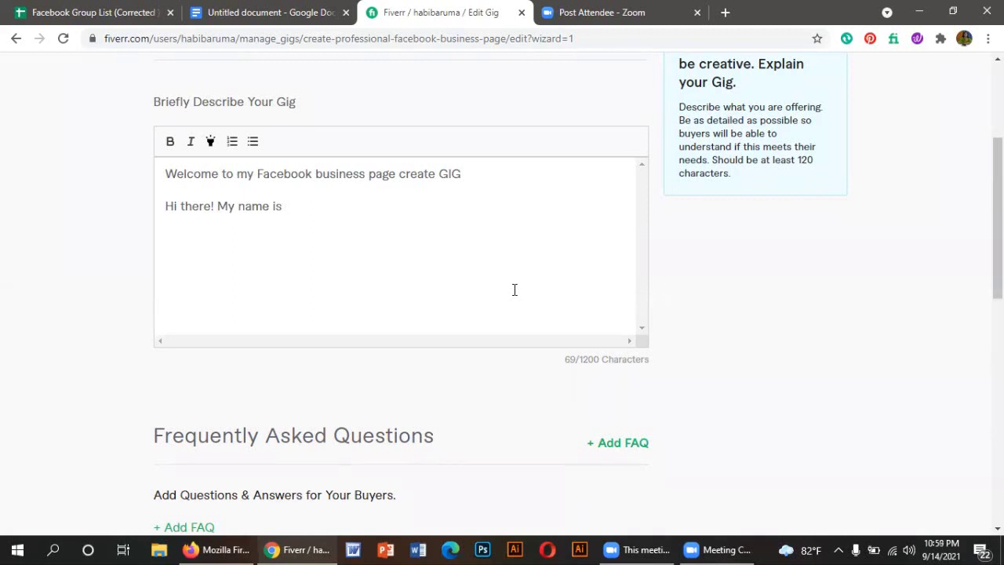
pyautogui.write('Ummay Habiba')
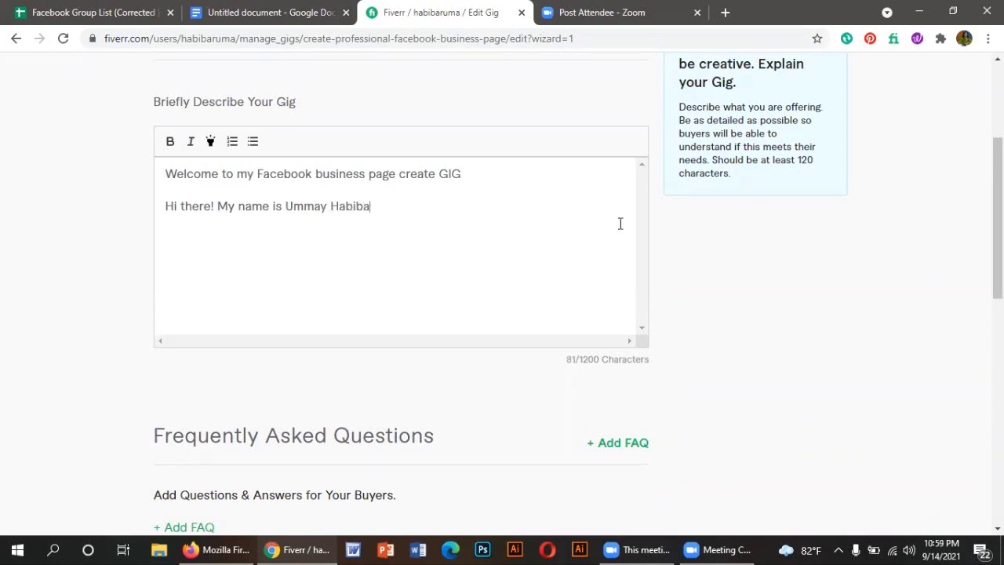
# Step: Remove the first part of the seller's name in the introduction and end the sentence with a period
pyautogui.moveTo(329, 205); pyautogui.dragTo(284, 205)
pyautogui.press('BackSpace')
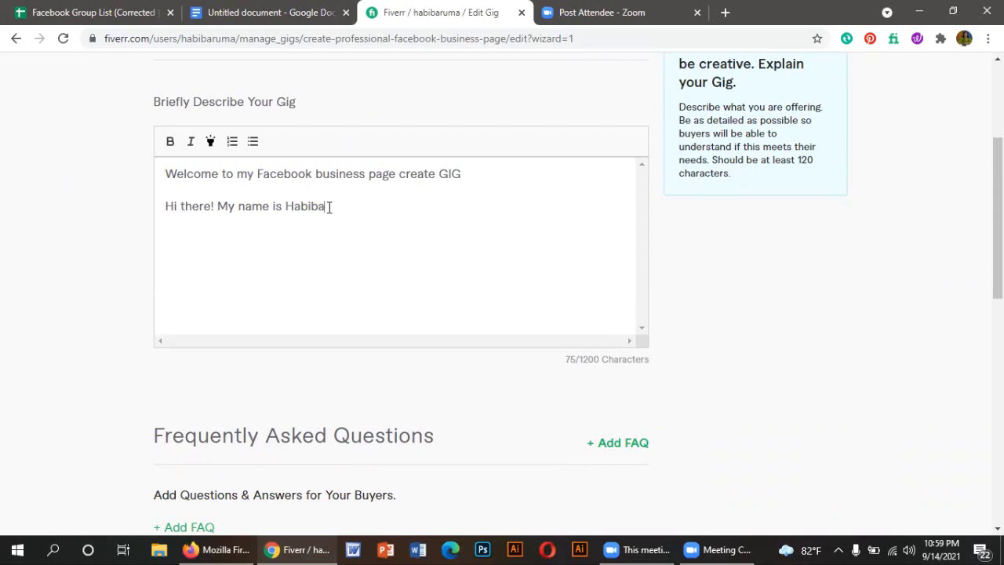
pyautogui.write('. ')
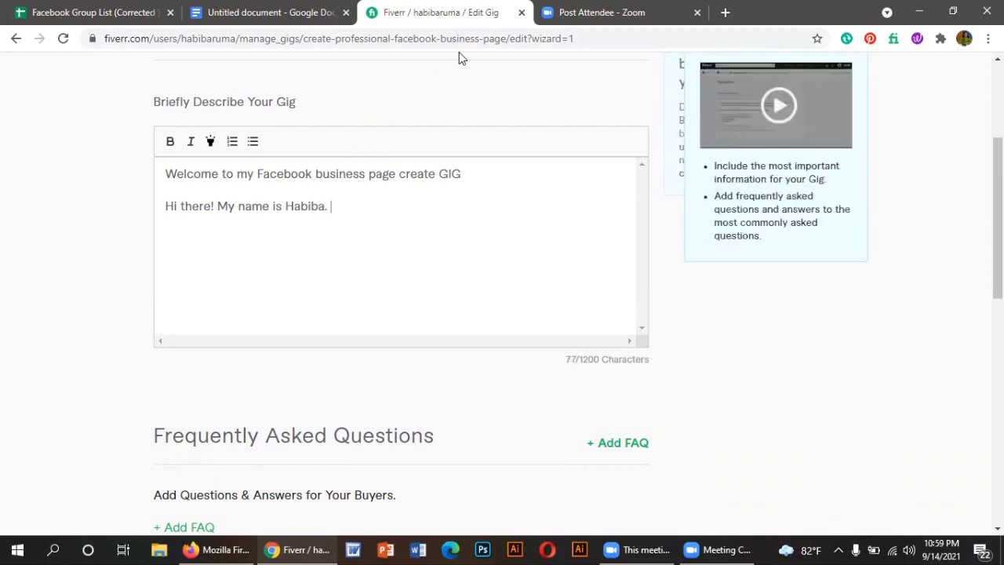
# Step: Add the sentence "I am a content writer and Professional Facebook marketer." after the seller's introduction
pyautogui.write('I am a con')
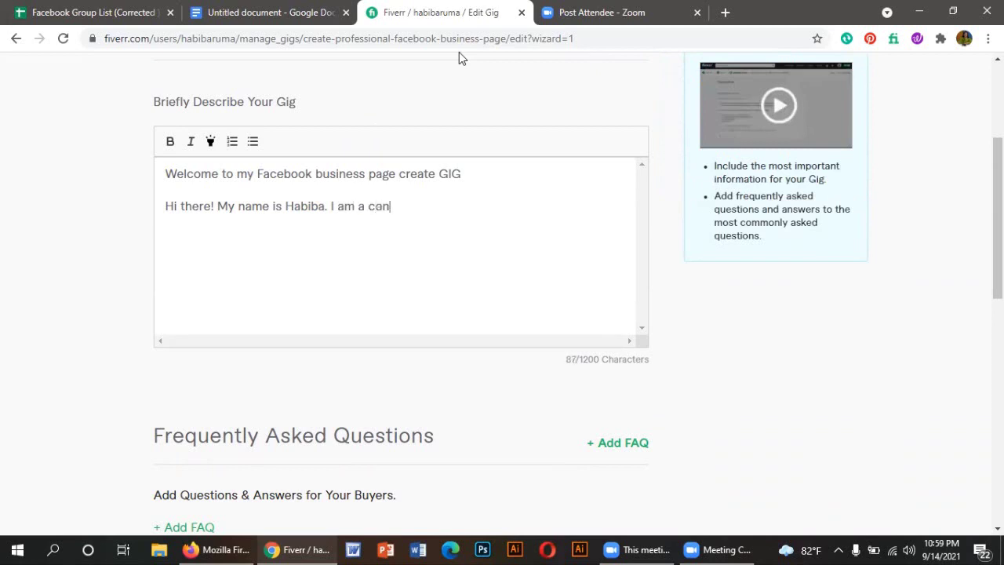
pyautogui.write('tent writer and ')
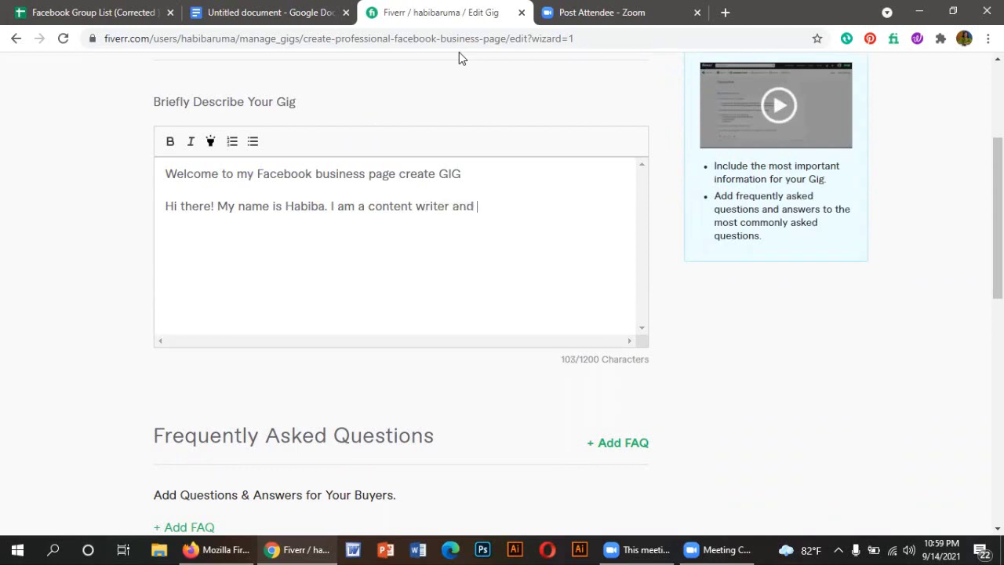
pyautogui.write('Professional F')
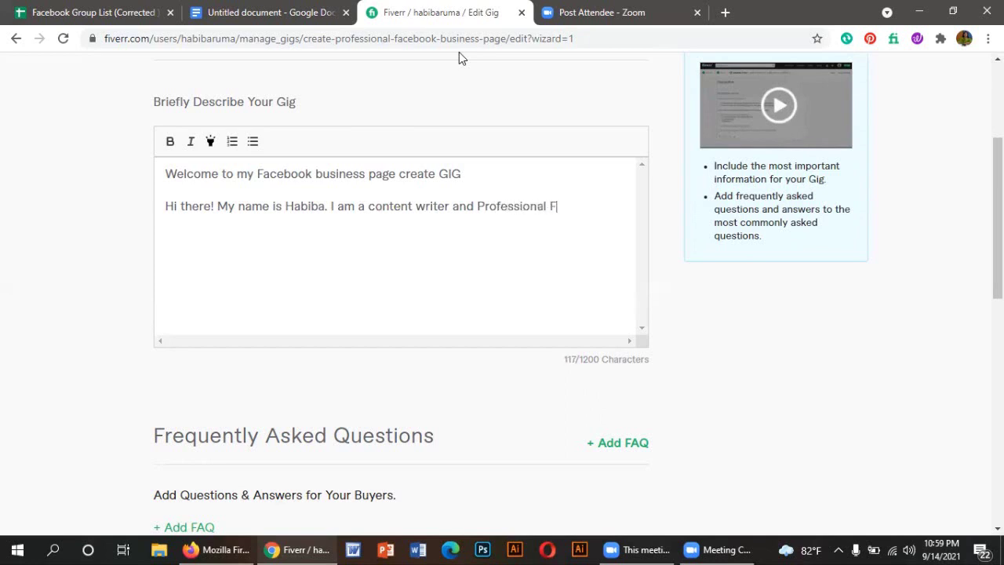
pyautogui.write('acebook mark')
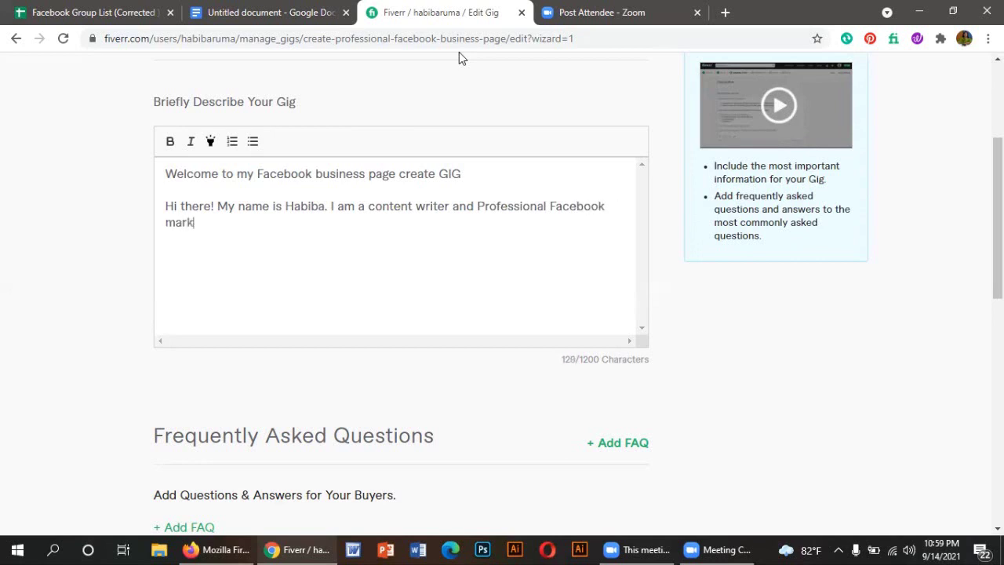
pyautogui.write('eter.')
# Step: Continue the paragraph with "As you know Facebook has a big power on your business and company"
pyautogui.write('As you know ')
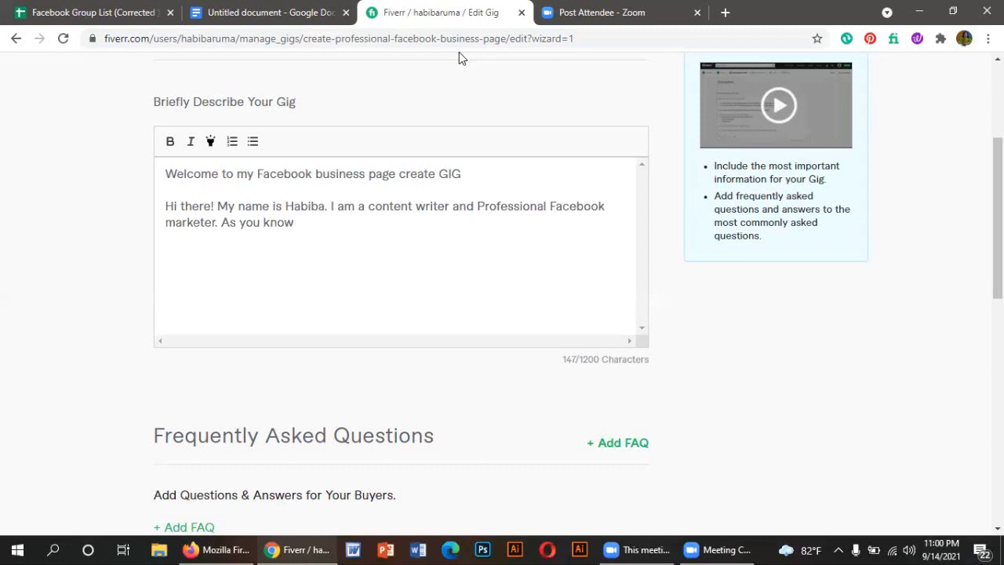
pyautogui.write('Facebb')
pyautogui.press('BackSpace')
pyautogui.write('ook has a ')
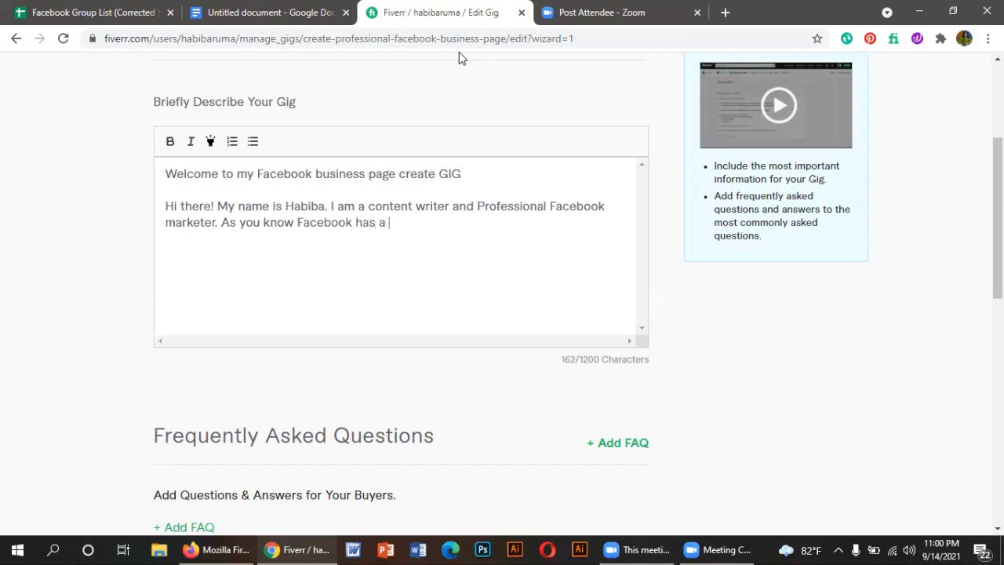
pyautogui.write('big powe')
pyautogui.write('r on ')
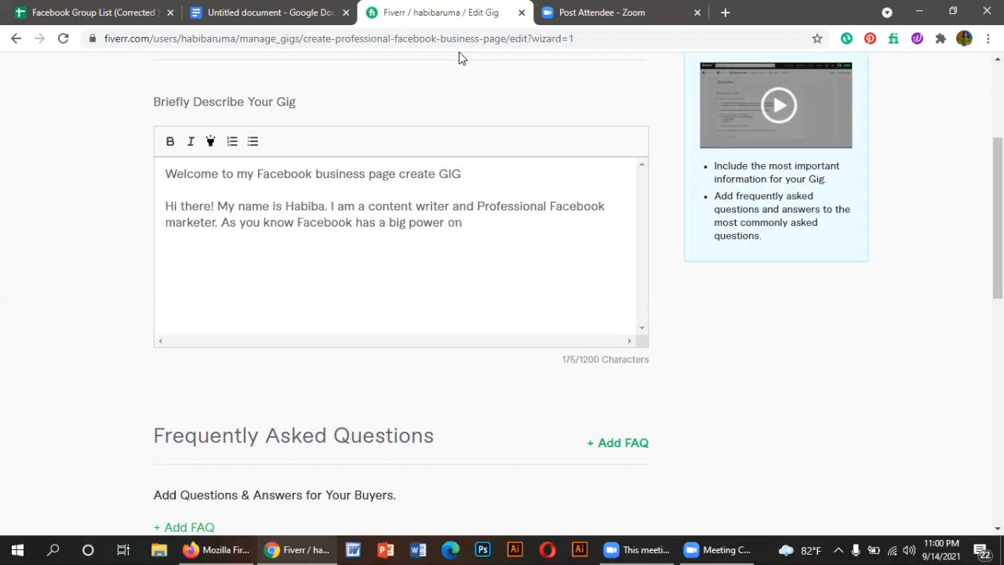
pyautogui.write('your c')
pyautogui.press('BackSpace')
pyautogui.write('business')
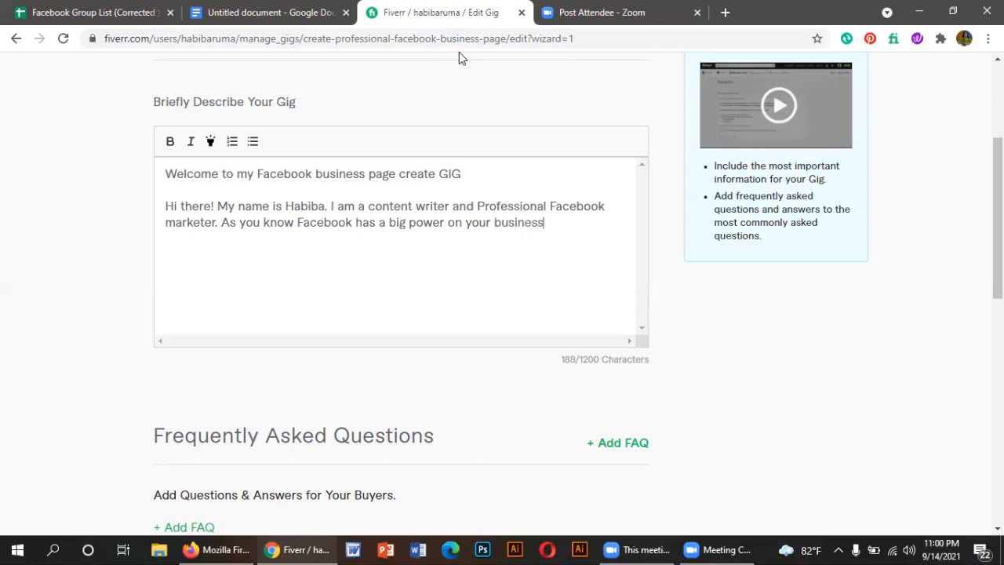
pyautogui.write(' and company')
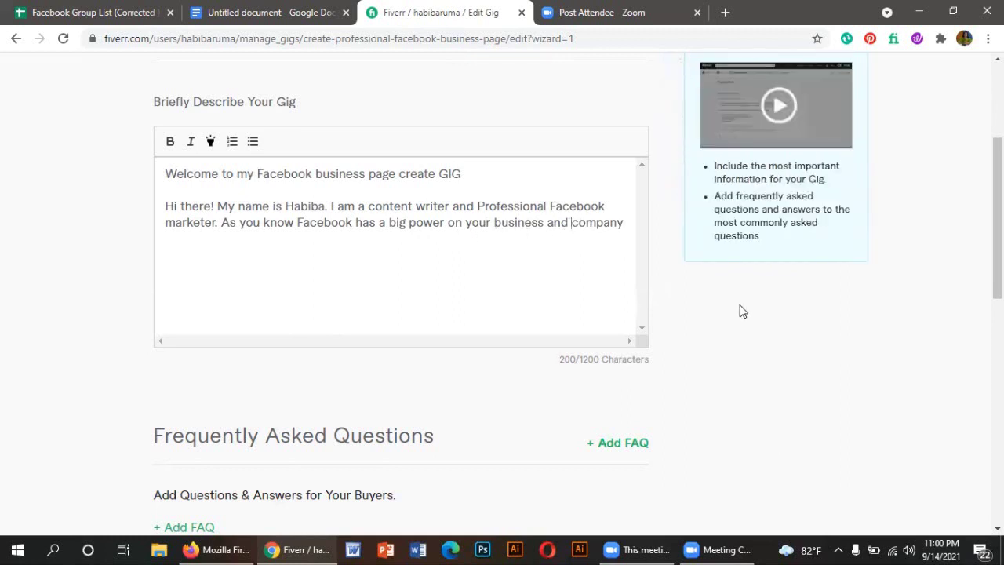
# Step: Replace "and" with "or" between "business" and "company", and end the sentence with a period
pyautogui.press('BackSpace')
pyautogui.press('BackSpace')
pyautogui.press('BackSpace')
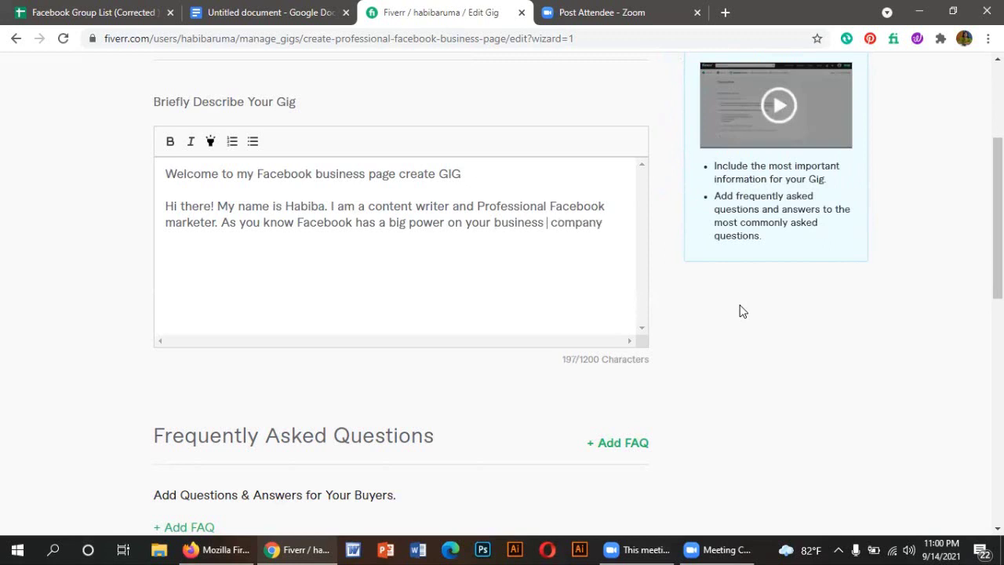
pyautogui.write('or company')
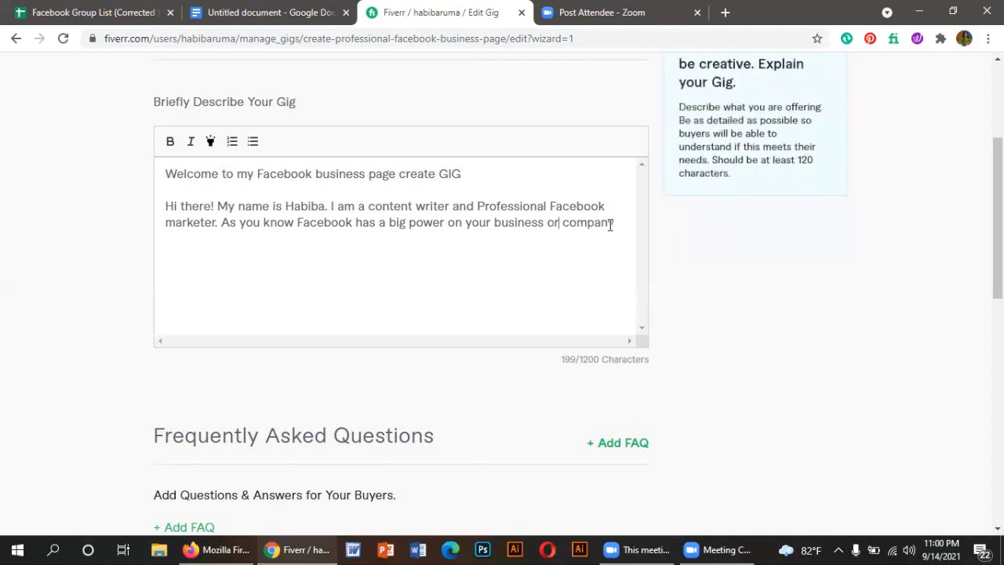
pyautogui.write('.')
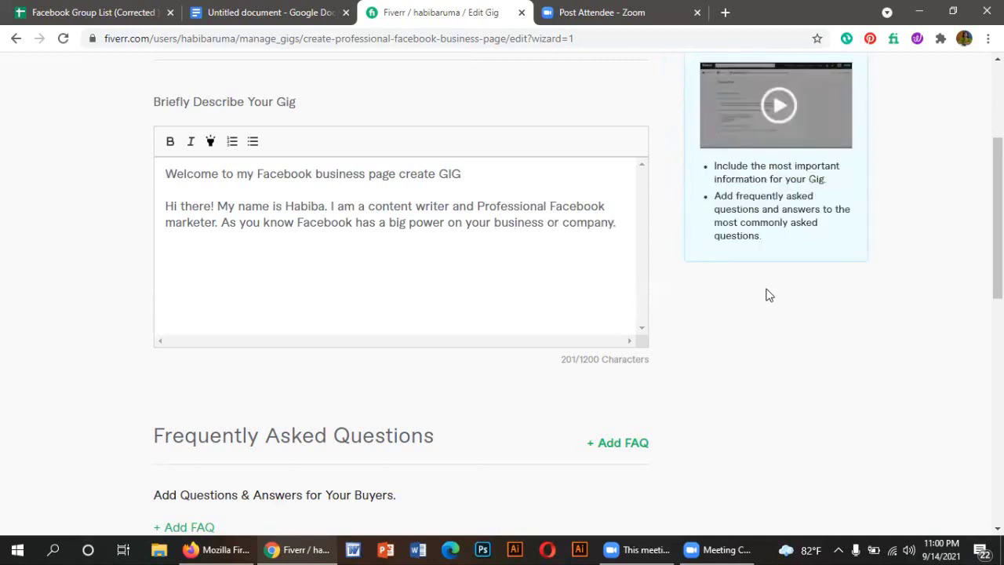
# Step: Begin the following sentence with "Facebook is the Fast and most popular"
pyautogui.write(' Facebook is thev')
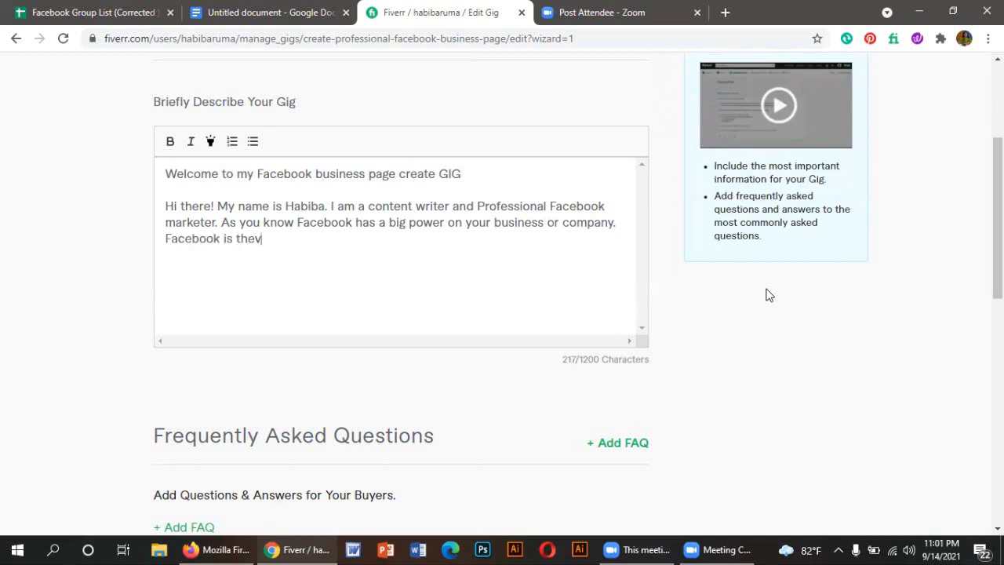
pyautogui.press('BackSpace')
pyautogui.write('Fast and most')
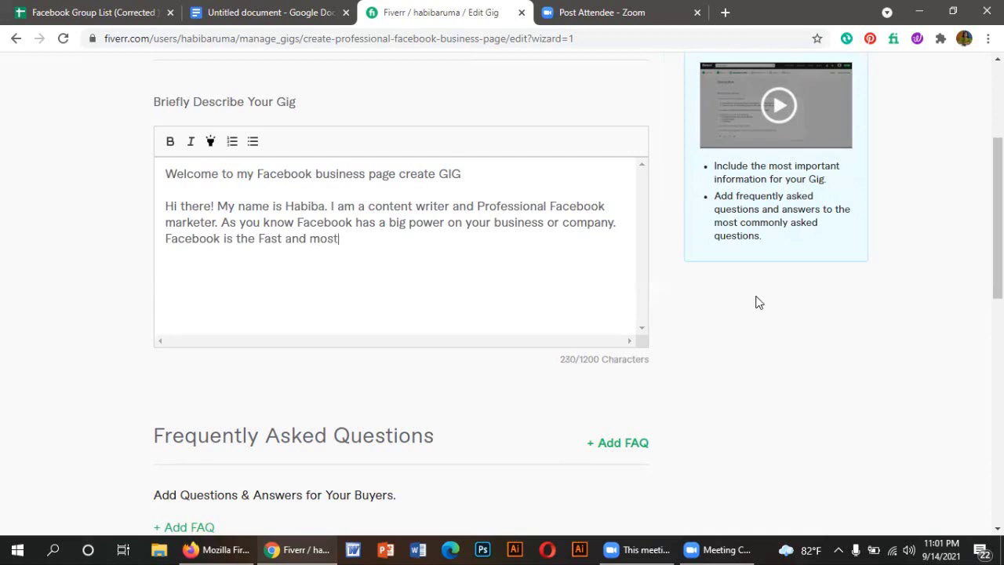
pyautogui.write(' popular')
# Step: Correct the word "Fast" to "First" in the sentence about Facebook's popularity
pyautogui.press('Left')
pyautogui.press('Left')
pyautogui.press('Left')
pyautogui.press('Left')
pyautogui.press('Left')
pyautogui.press('Left')
pyautogui.press('Left')
pyautogui.press('Left')
pyautogui.press('BackSpace')
pyautogui.press('BackSpace')
pyautogui.press('BackSpace')
pyautogui.write('ir')
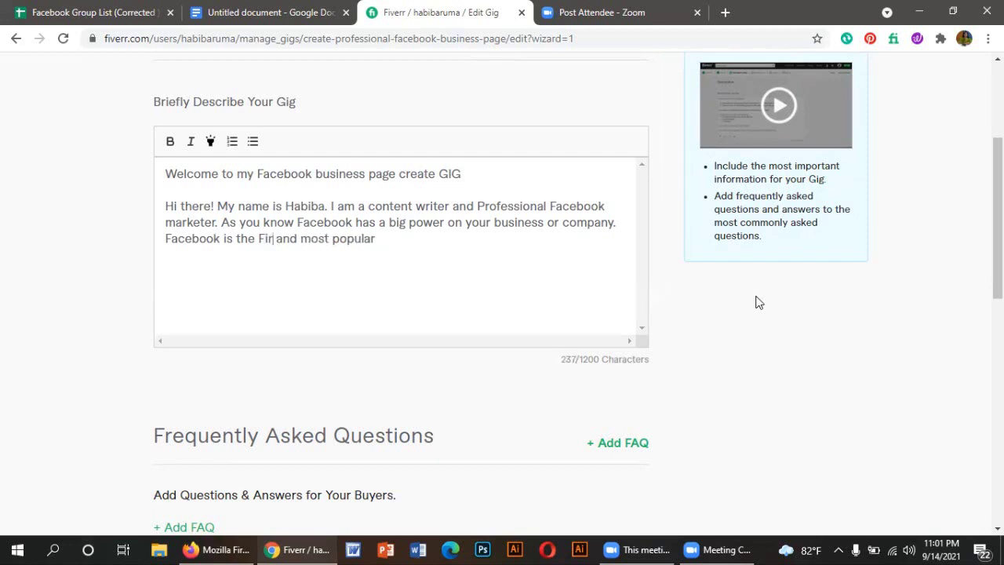
pyautogui.write('st')
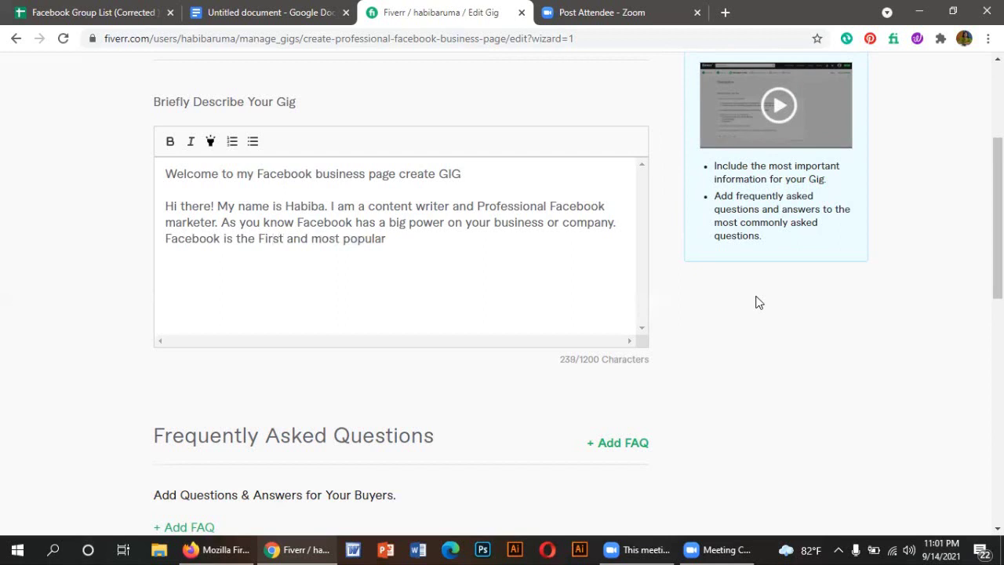
# Step: Finish the popularity sentence with "Online platform." and begin another sentence with "Using my Facebook"
pyautogui.press('End')
pyautogui.write('a')
pyautogui.press('BackSpace')
pyautogui.write('ON')
pyautogui.press('BackSpace')
pyautogui.write('n line')
pyautogui.press('BackSpace')
pyautogui.write('platfor')
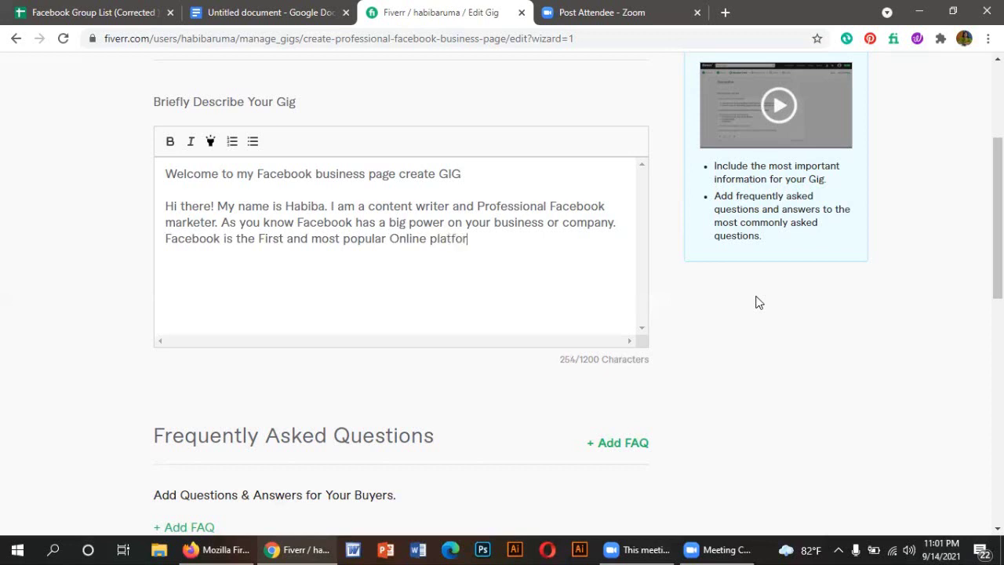
pyautogui.write('m. Using my Faceboo')
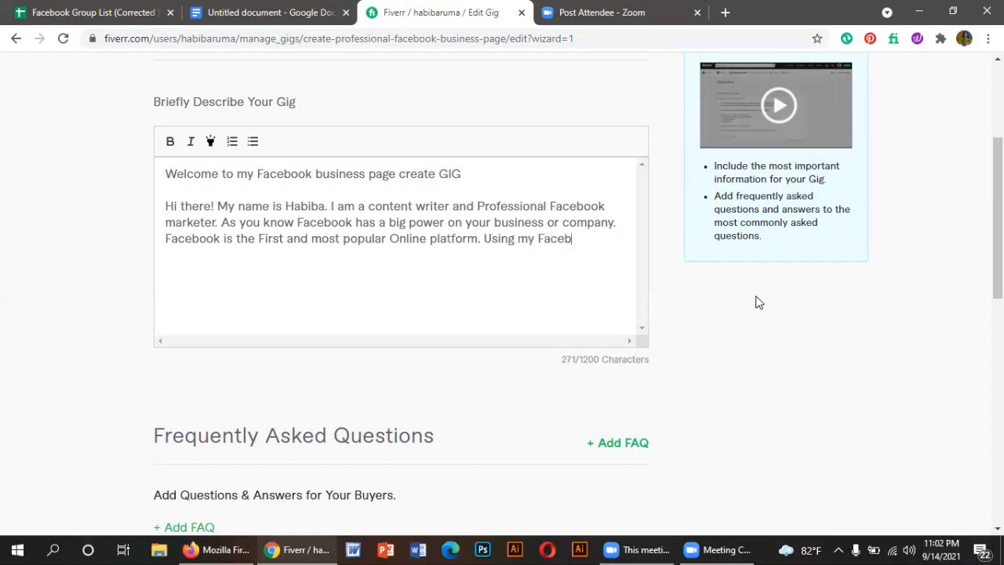
# Step: Continue the sentence with "marketing expertise, I can create outstanding business page"
pyautogui.write('k marketing ex')
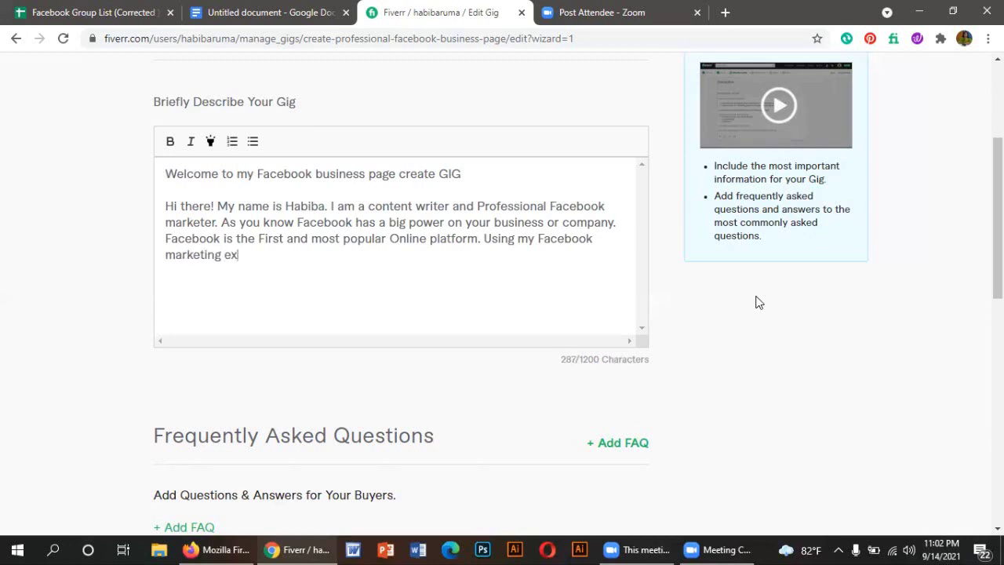
pyautogui.write('pe')
pyautogui.press('BackSpace')
pyautogui.write('ertise')
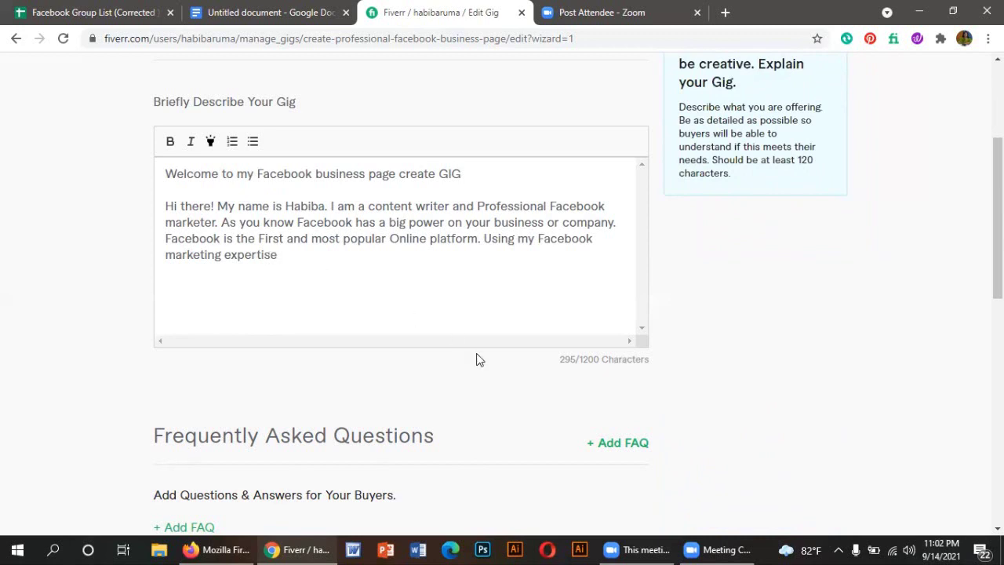
pyautogui.press('BackSpace')
pyautogui.write(',')
pyautogui.write('I can create')
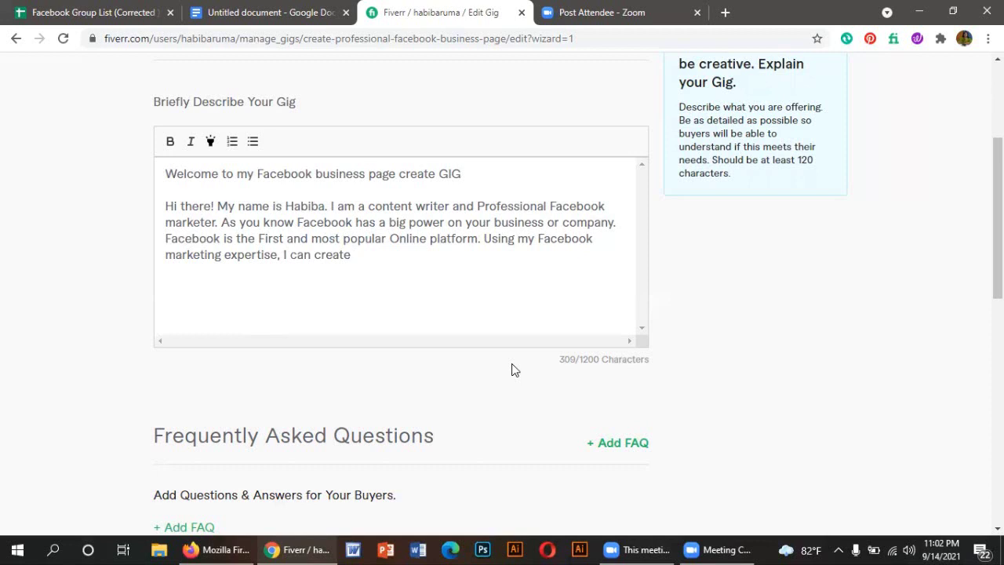
pyautogui.write('outstanding ')
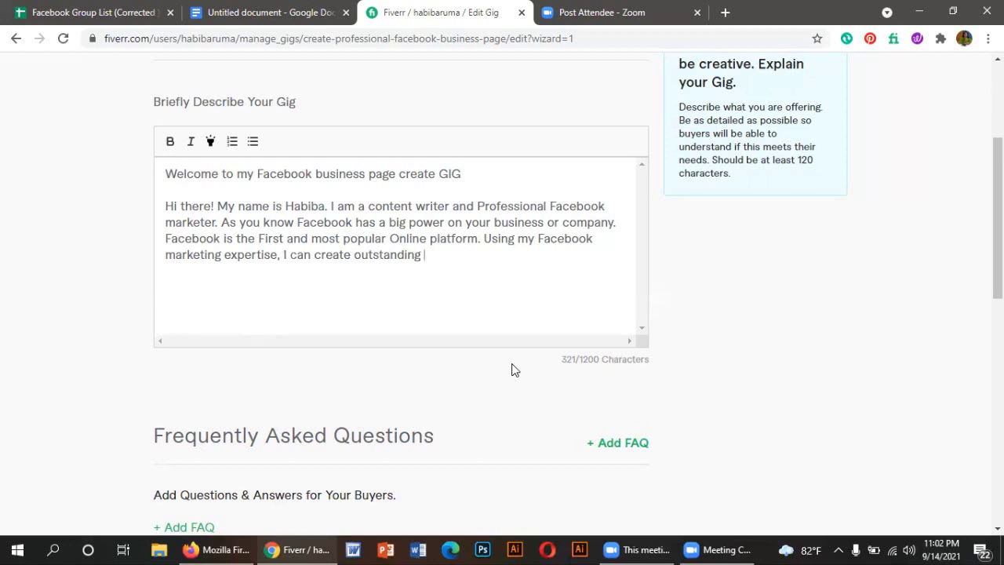
pyautogui.write('business page')
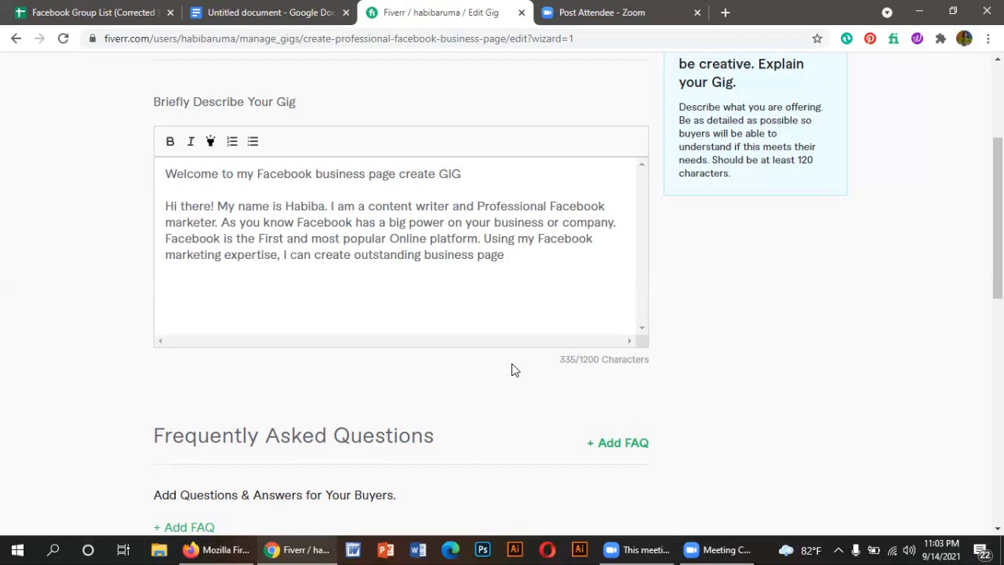
# Step: Complete the paragraph with "that will promote your business and increase sales every day."
pyautogui.write('that will promot')
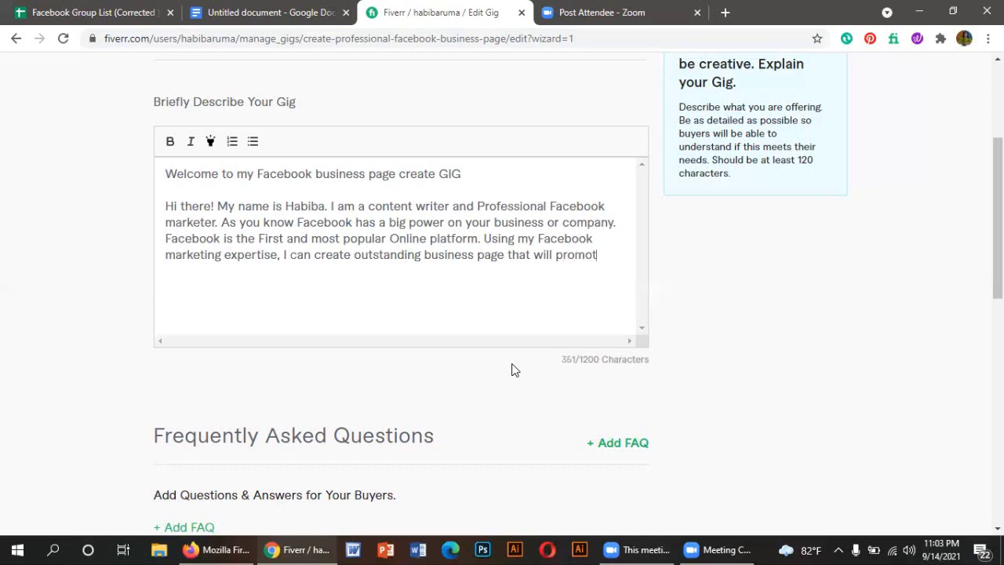
pyautogui.write('e your business')
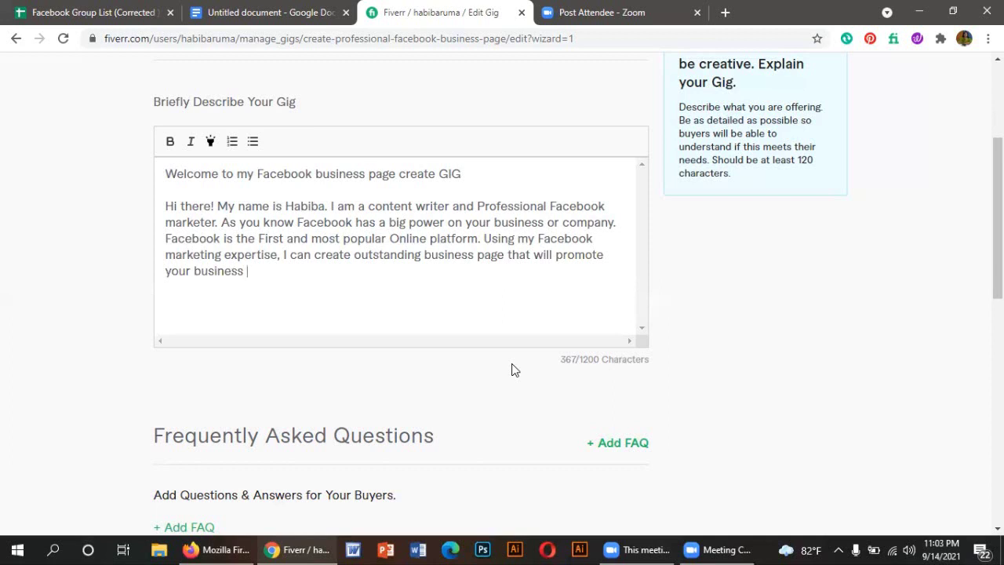
pyautogui.write('an')
pyautogui.write('increase se')
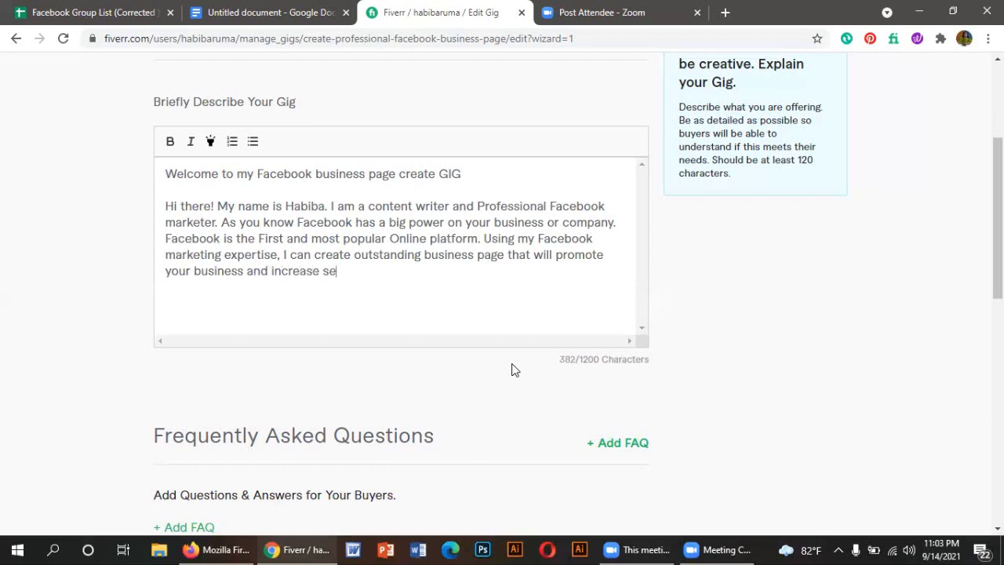
pyautogui.write('lls')
pyautogui.press('BackSpace')
pyautogui.press('BackSpace')
pyautogui.press('BackSpace')
pyautogui.press('BackSpace')
pyautogui.write('ales every day.')
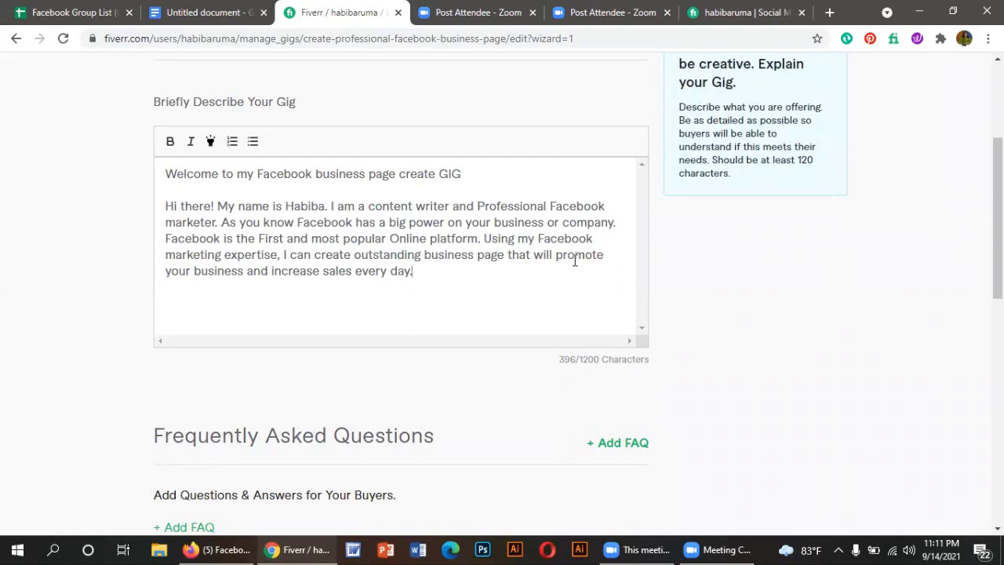
# Step: Add the heading line "My best service description:" below the introductory paragraph, separated by a blank line, and start a new line under it
pyautogui.press('Return')
pyautogui.press('Return')
pyautogui.write('My best serv')
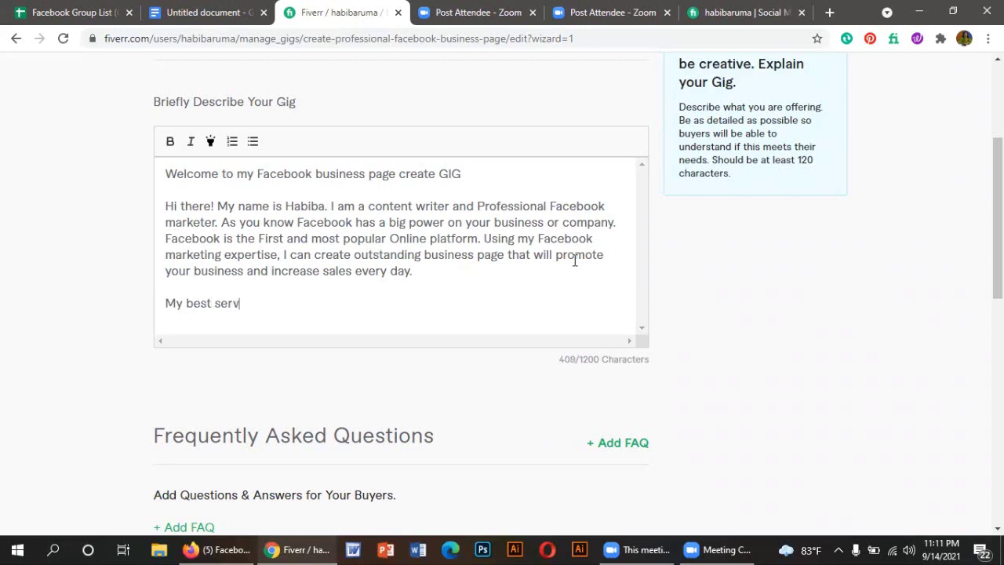
pyautogui.write('ice description')
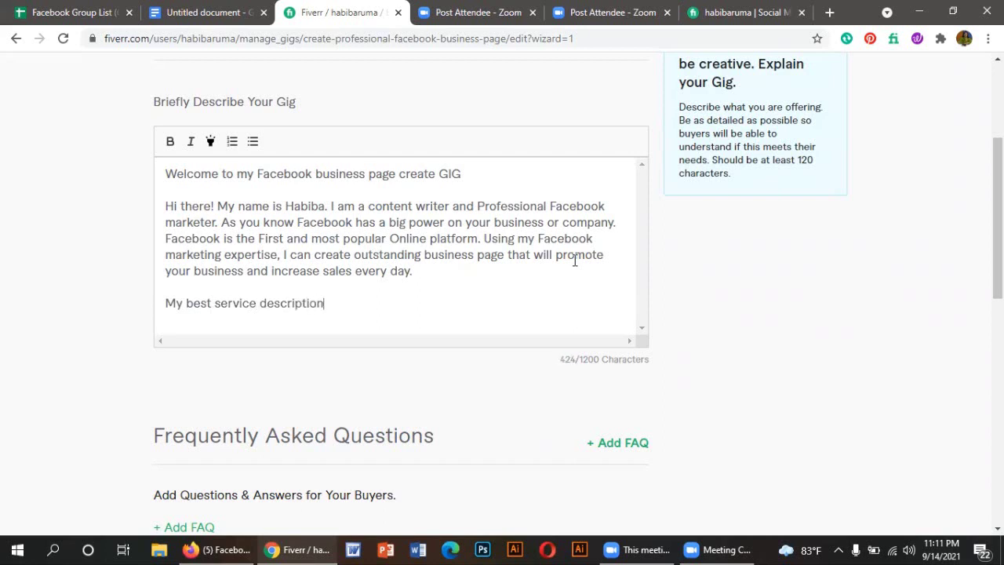
pyautogui.write(':')
pyautogui.press('Return')
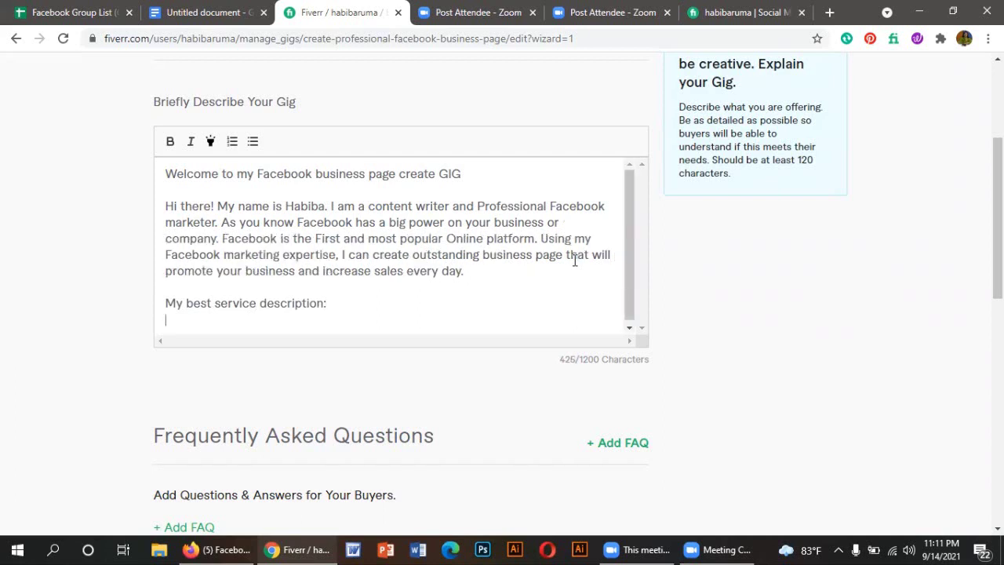
# Step: Start a numbered list under the service heading with the first item "Facebook Business page creation"
pyautogui.write('1.')
pyautogui.write('Facebook B')
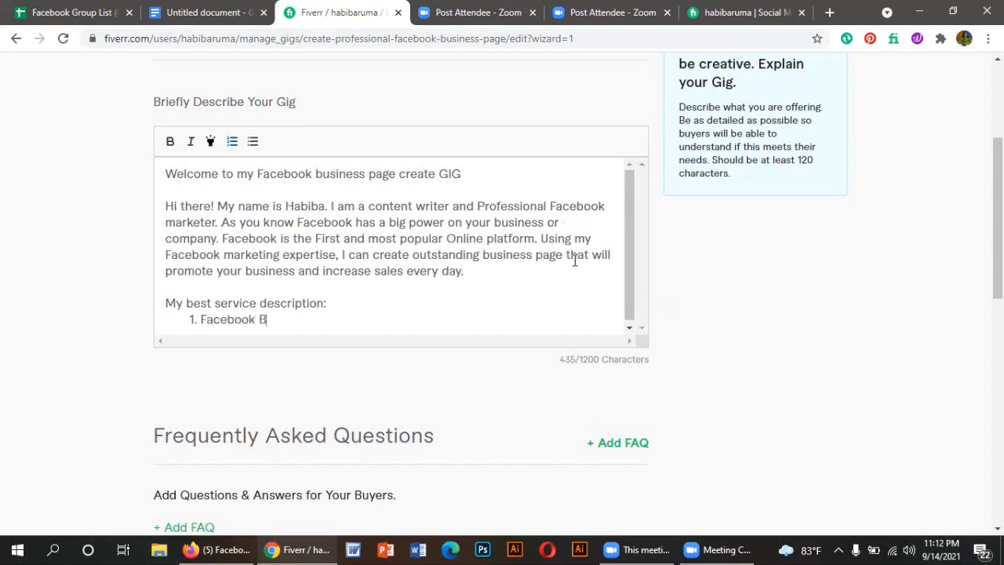
pyautogui.write('usiness page ')
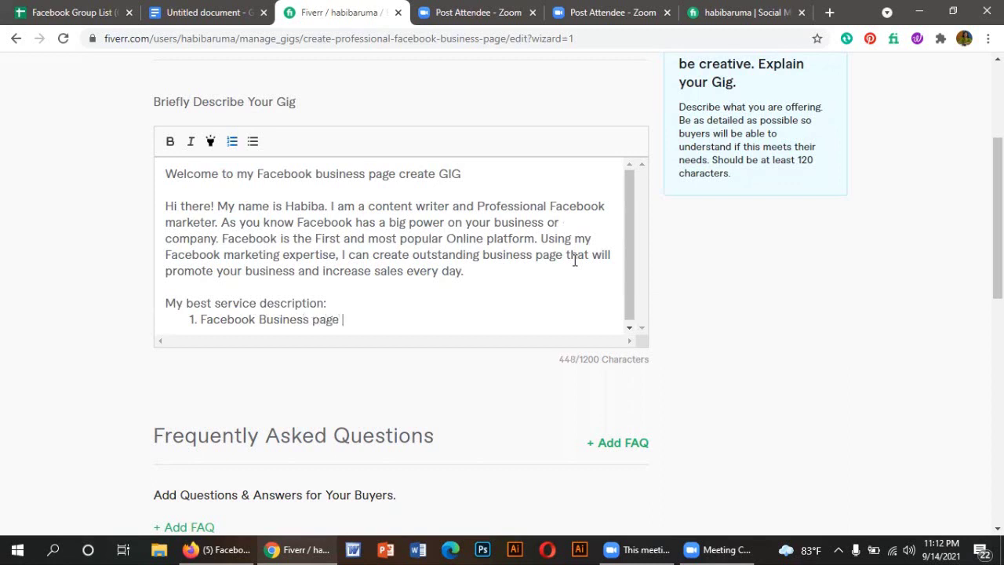
pyautogui.write('creation')
pyautogui.press('Return')
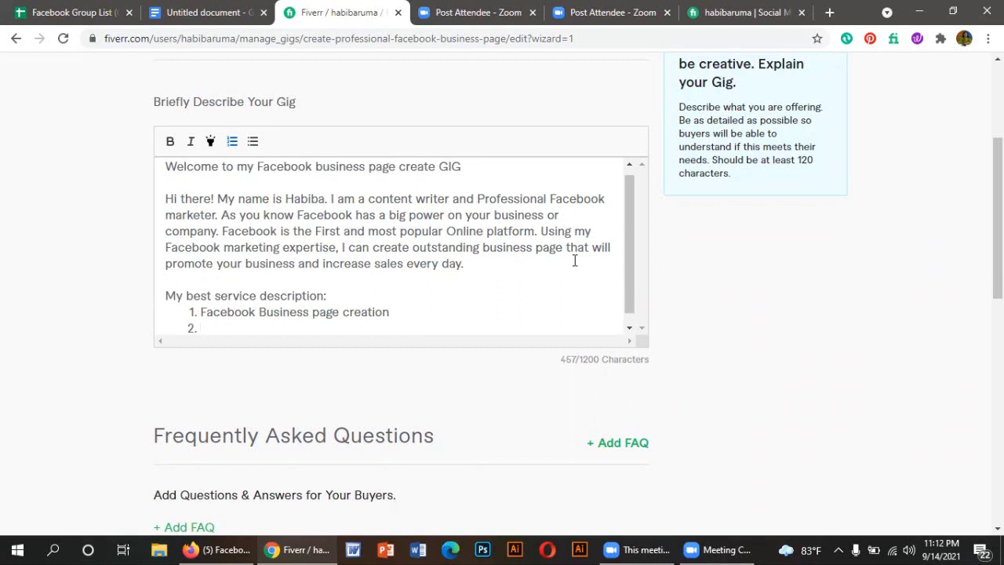
# Step: Add "Vanity URL setup" as the second item of the service list and start the third item
pyautogui.write('V')
pyautogui.write('a')
pyautogui.write('n')
pyautogui.write('iti')
pyautogui.write(' URL')
pyautogui.press('Left')
pyautogui.press('Left')
pyautogui.press('Left')
pyautogui.press('BackSpace')
pyautogui.write('y')
pyautogui.press('End')
pyautogui.write('s')
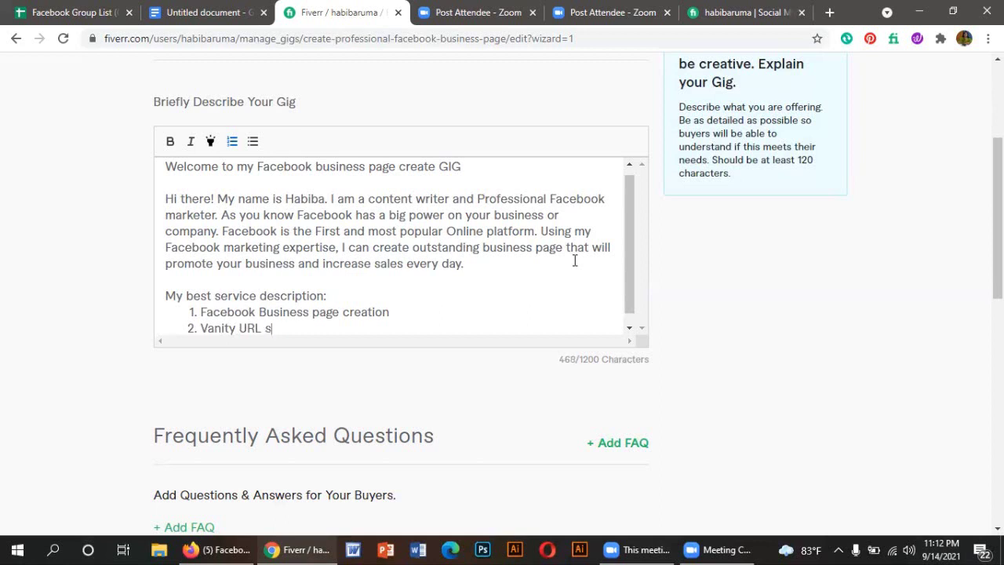
pyautogui.write('etup')
pyautogui.press('Return')
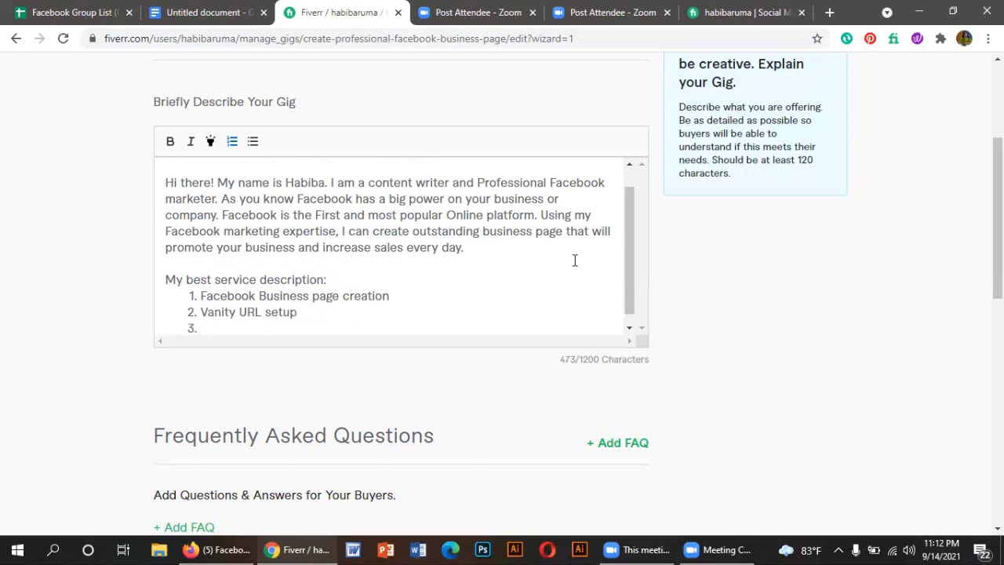
# Step: Add "CTA button setup" and "Full page Optimization" as the third and fourth service items
pyautogui.write('CTA button se')
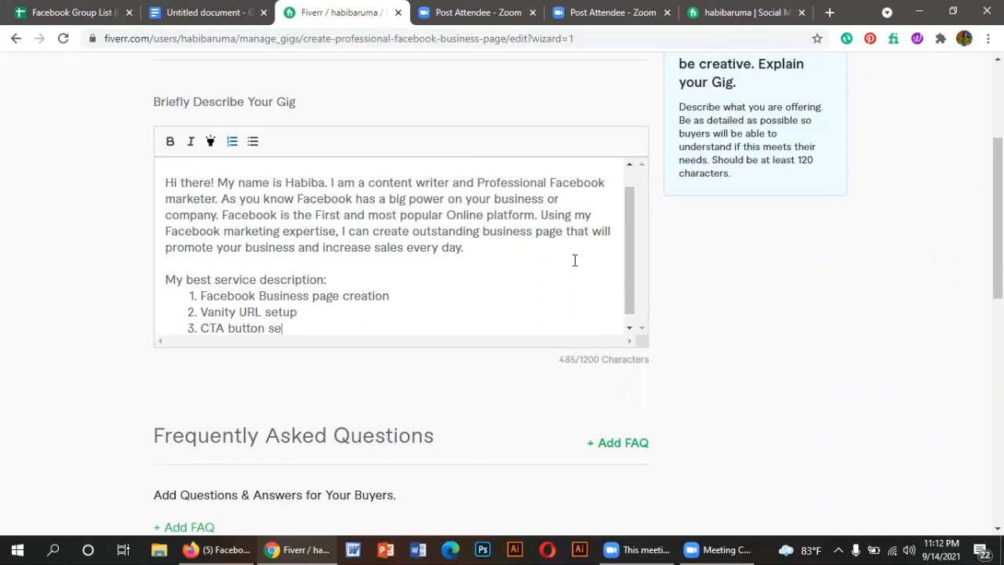
pyautogui.write('tup')
pyautogui.press('Return')
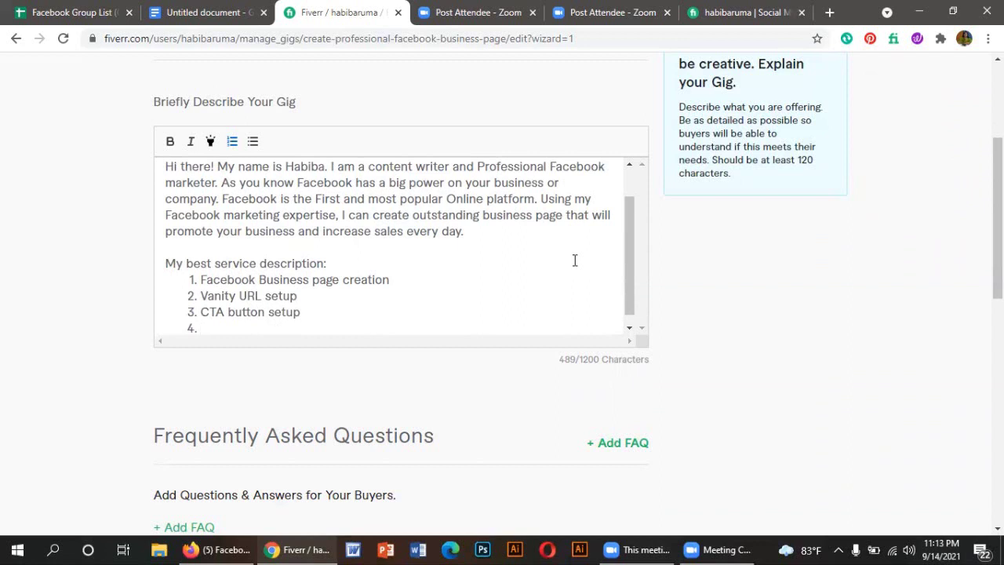
pyautogui.write('Full page Optin')
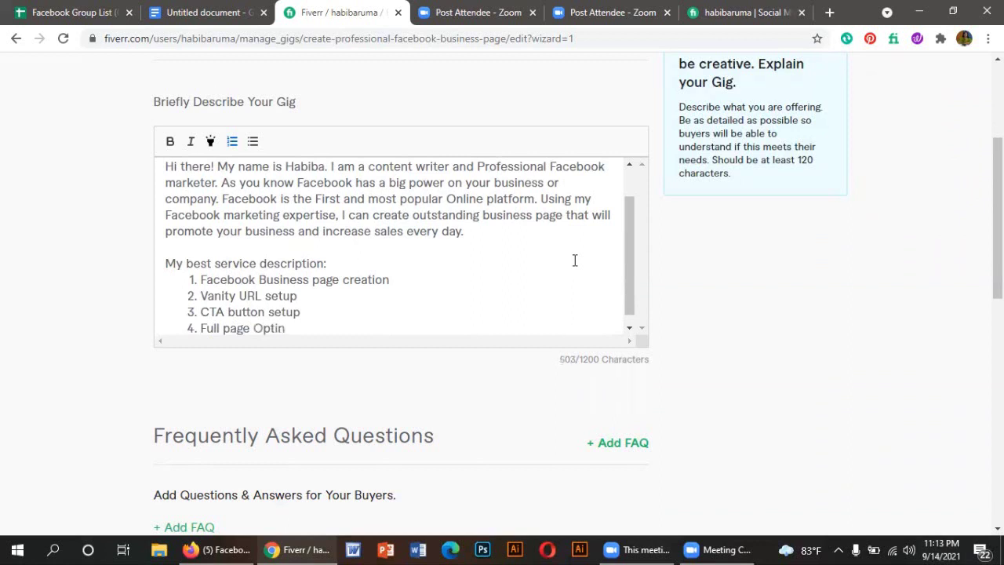
pyautogui.press('BackSpace')
pyautogui.write('mization')
pyautogui.press('Return')
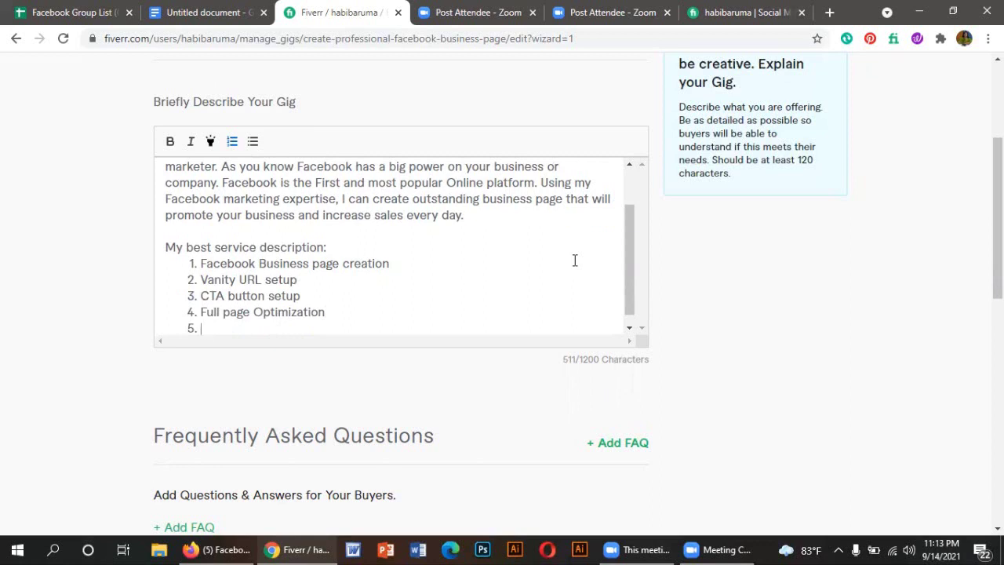
# Step: Add "Unique Cover photo design" as the fifth item of the service list
pyautogui.write('Unique Cov')
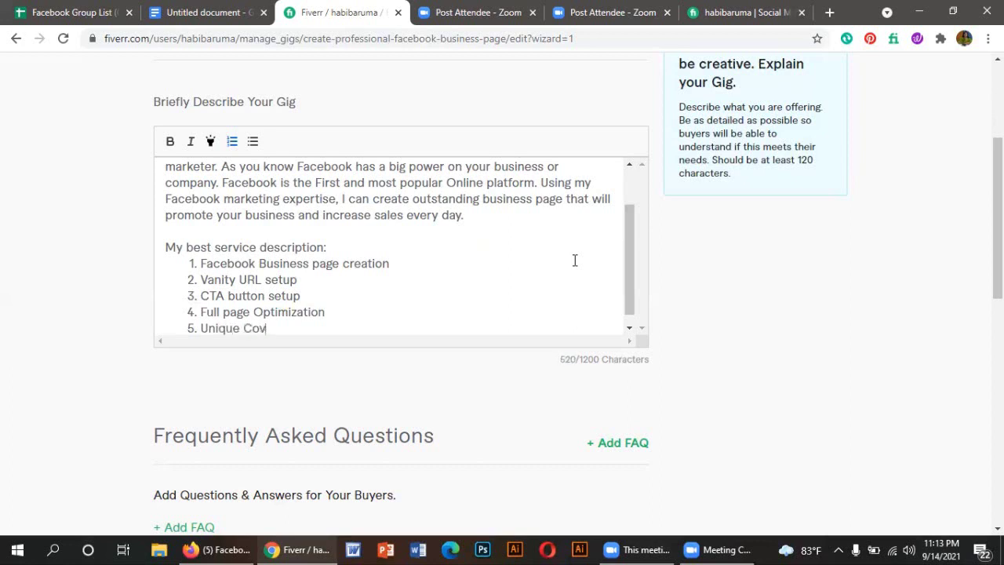
pyautogui.write('er photo de')
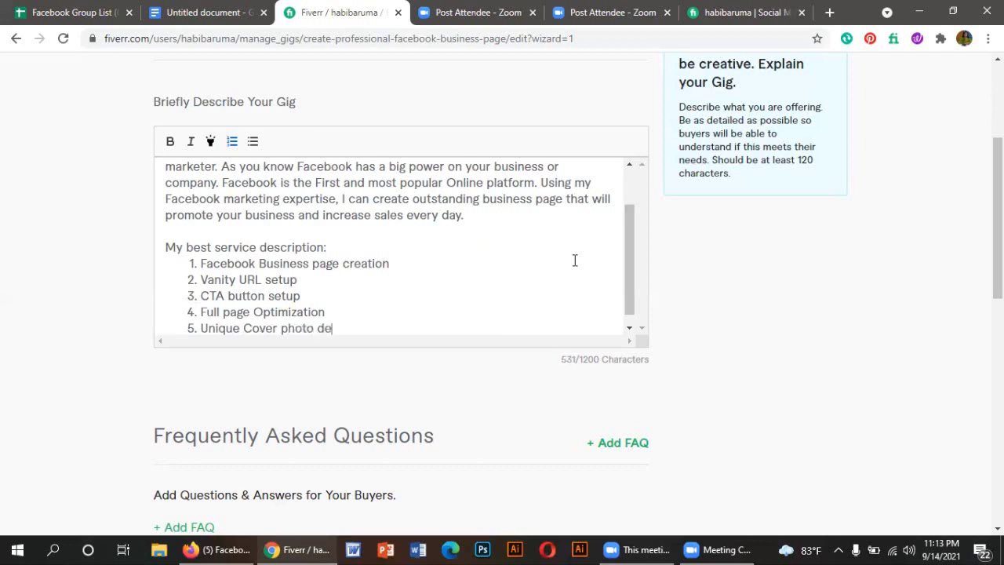
pyautogui.write('sigm')
pyautogui.press('BackSpace')
pyautogui.write('n')
pyautogui.press('Return')
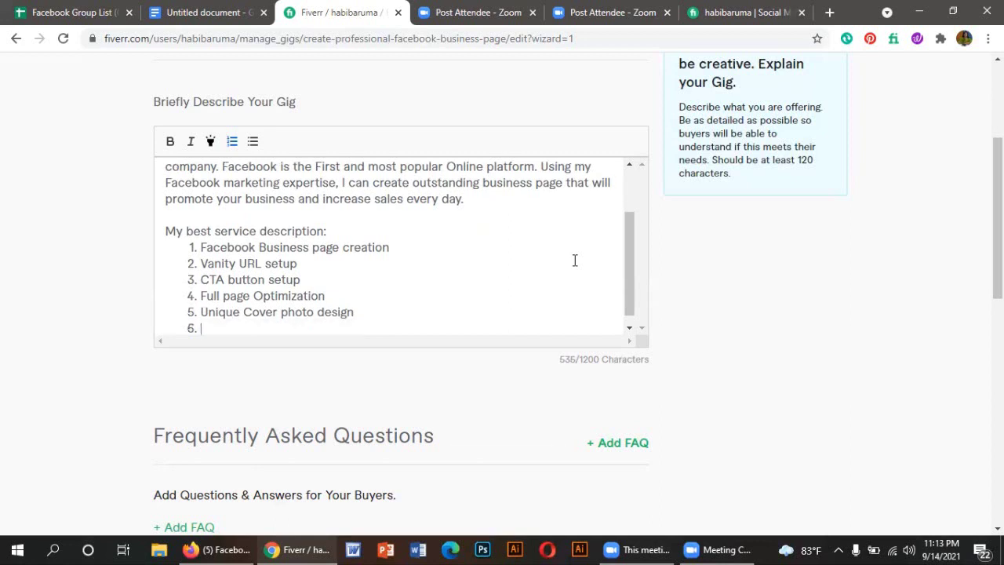
# Step: Add "Scheduling post" as the sixth item of the service list
pyautogui.write('Sheduling')
pyautogui.press('Left')
pyautogui.press('Left')
pyautogui.press('Left')
pyautogui.press('Left')
pyautogui.press('Left')
pyautogui.write('c')
pyautogui.press('End')
pyautogui.write('post')
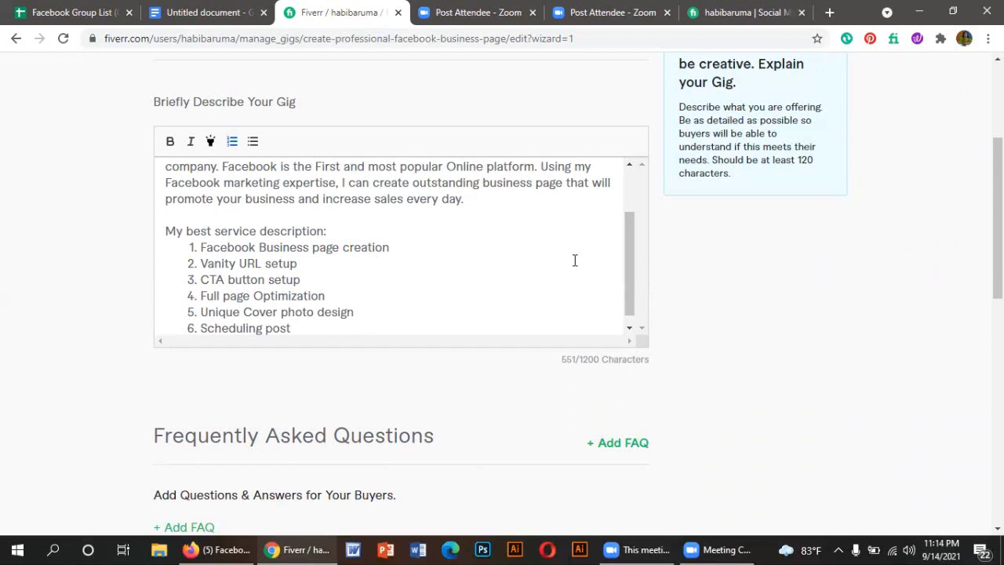
pyautogui.press('Return')
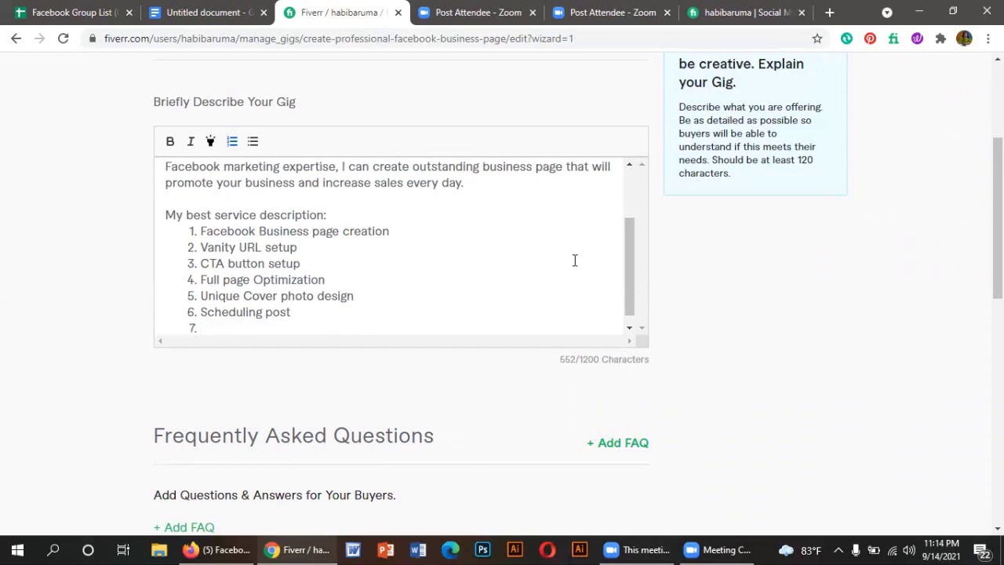
# Step: Add "Daily Posting" as the seventh item of the service list
pyautogui.write('Day')
pyautogui.write('ly')
pyautogui.press('BackSpace')
pyautogui.press('BackSpace')
pyautogui.press('BackSpace')
pyautogui.write('ily Posting')
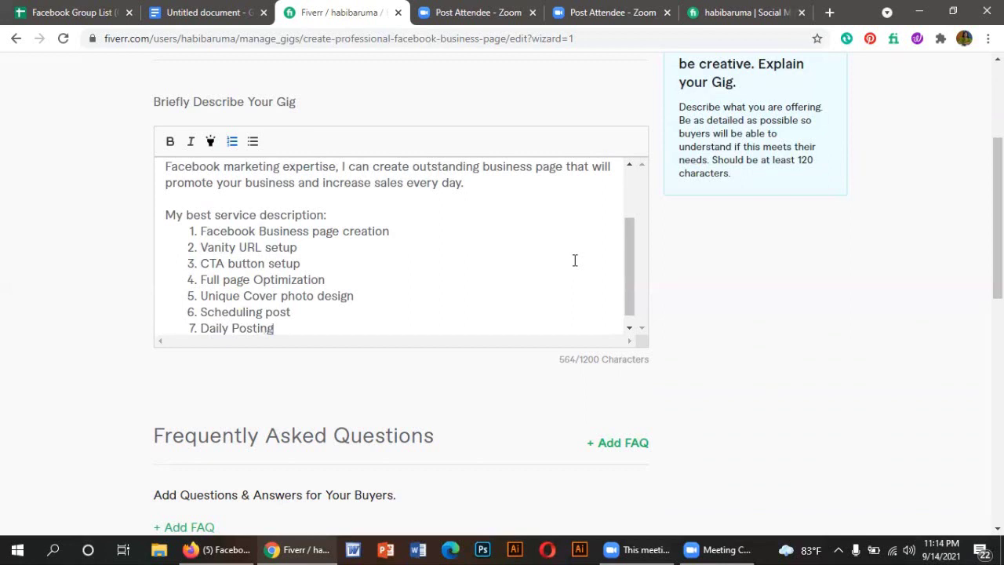
pyautogui.press('Return')
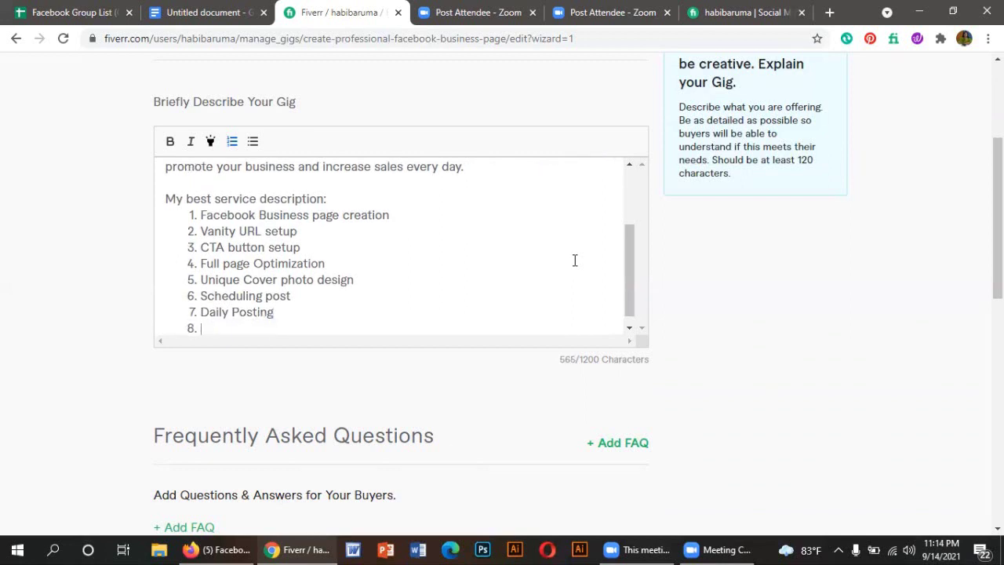
# Step: Add "Custom logo and Banner design" as the eighth item of the service list
pyautogui.write('Custom I')
pyautogui.write('ogo an')
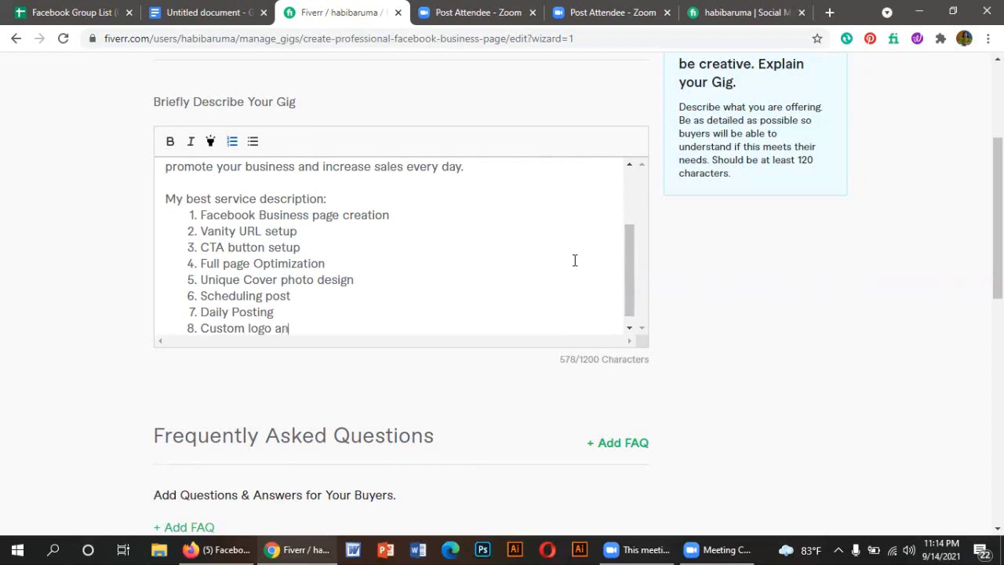
pyautogui.write('d Banner design')
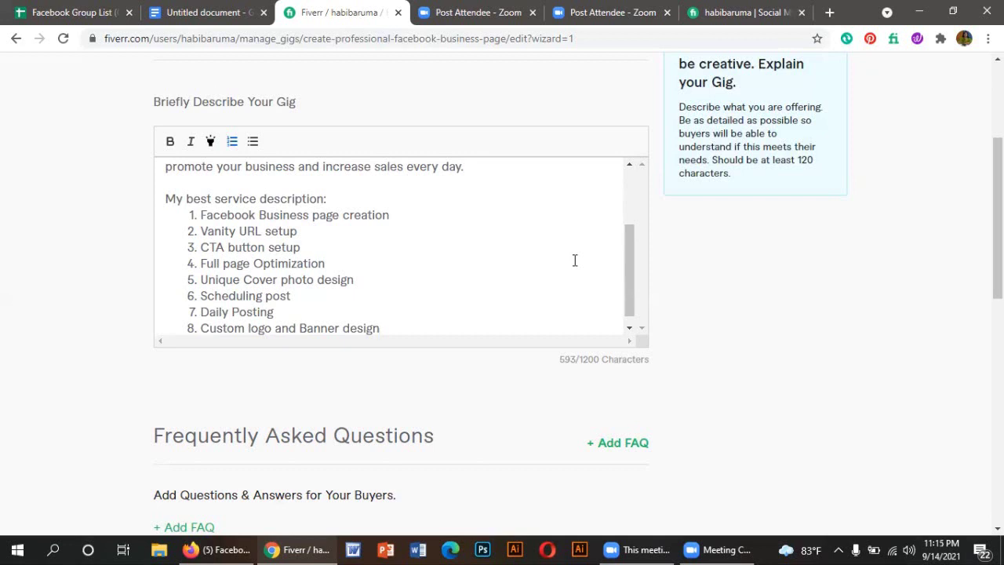
pyautogui.press('Return')
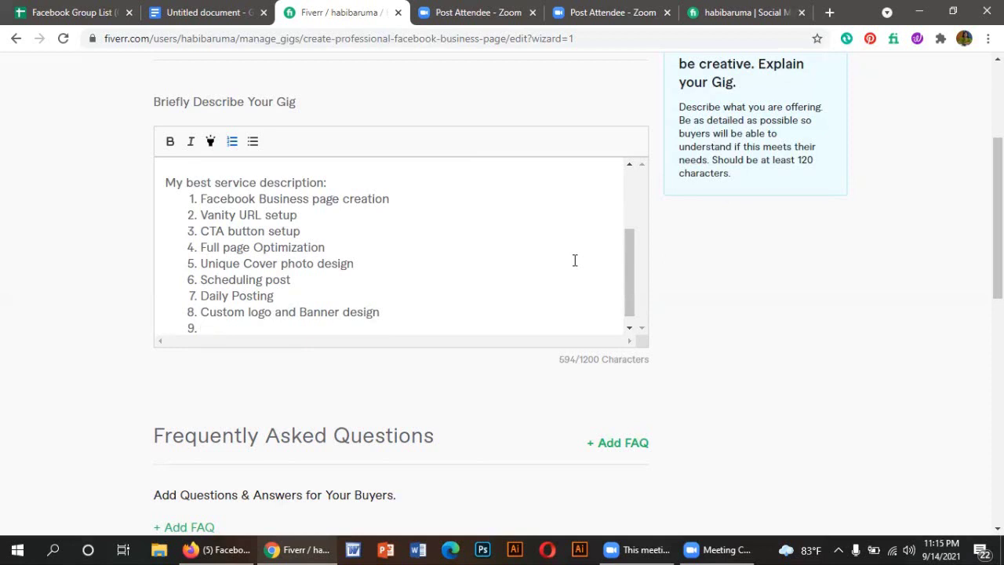
# Step: Add "Add all details of your Business" as the ninth item of the service list
pyautogui.write('Add all details ')
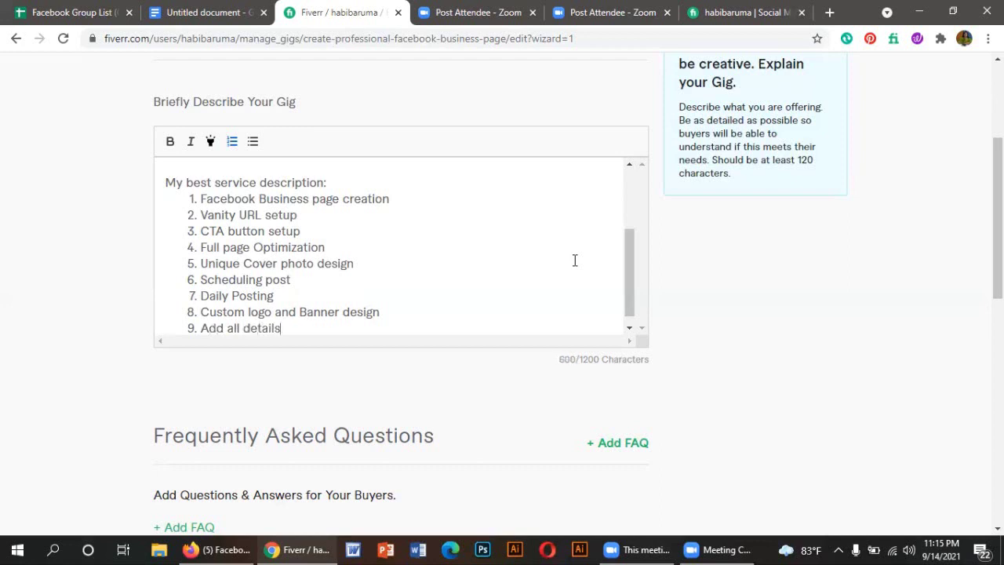
pyautogui.write('of you Business')
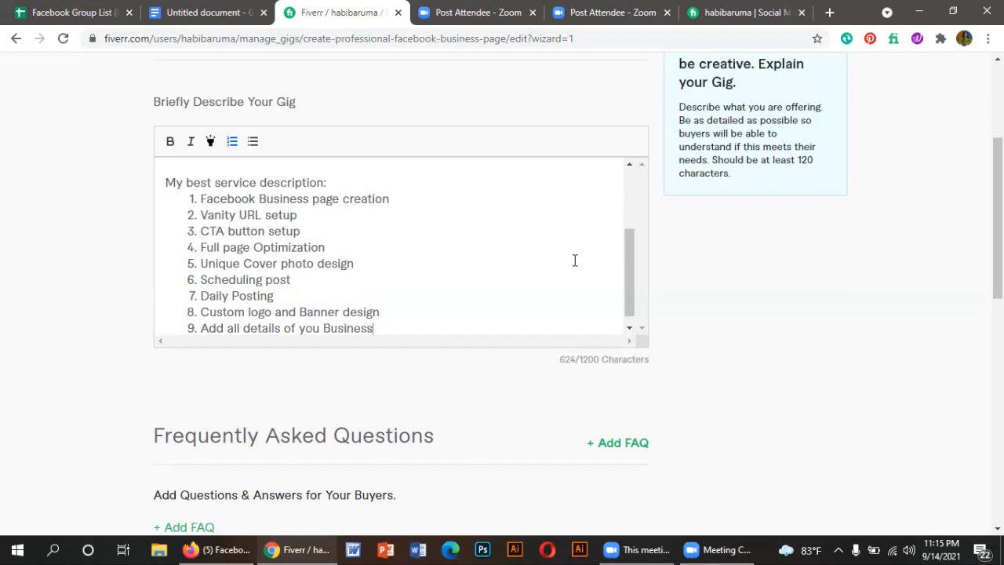
pyautogui.press('Left')
pyautogui.press('Left')
pyautogui.press('Left')
pyautogui.press('Left')
pyautogui.press('Left')
pyautogui.press('Left')
pyautogui.press('Left')
pyautogui.press('Left')
pyautogui.write('r')
# Step: End the service list and, after a blank line, add the heading line "Why you hire me?"
pyautogui.scroll(-1, 574, 260)
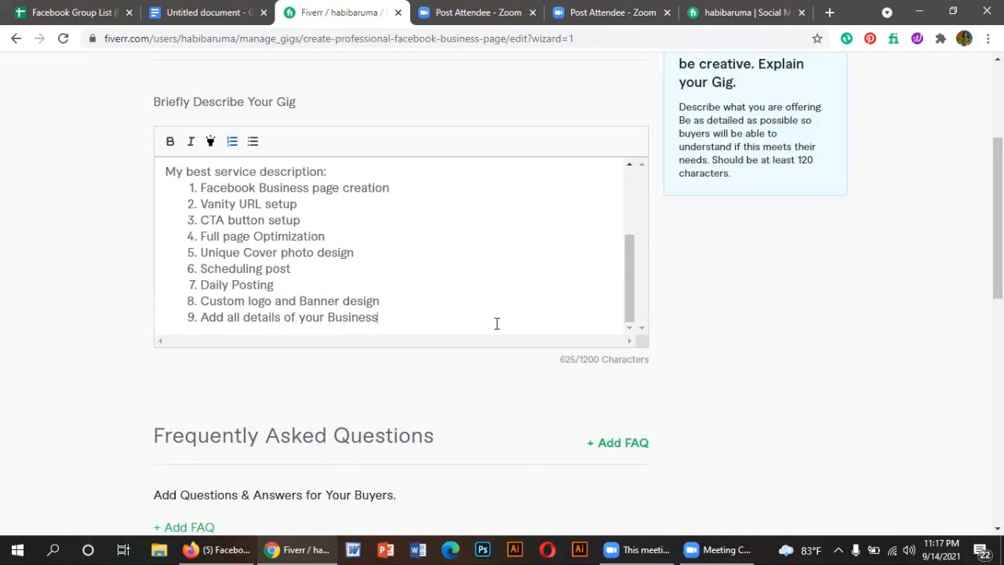
pyautogui.press('Return')
pyautogui.press('Return')
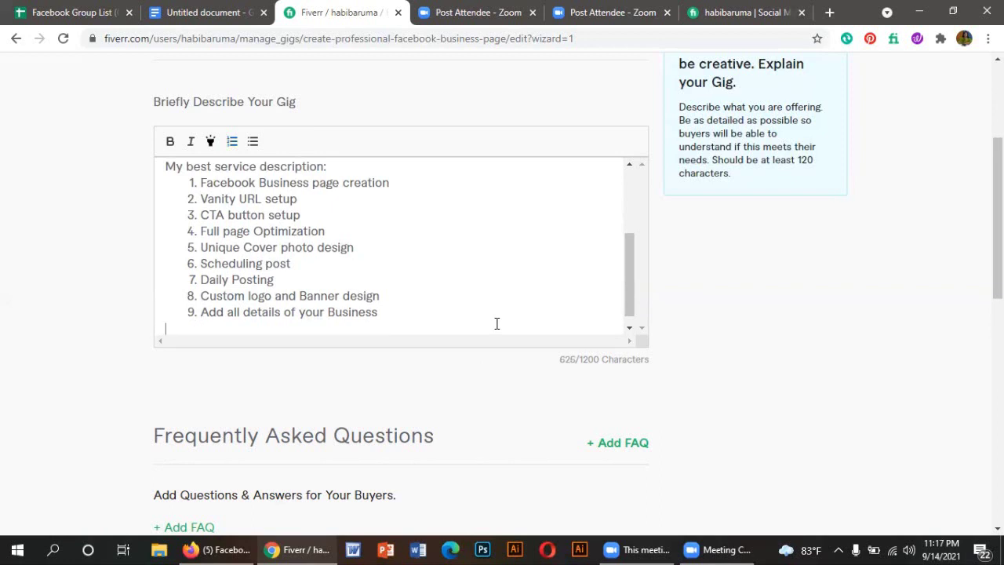
pyautogui.press('Return')
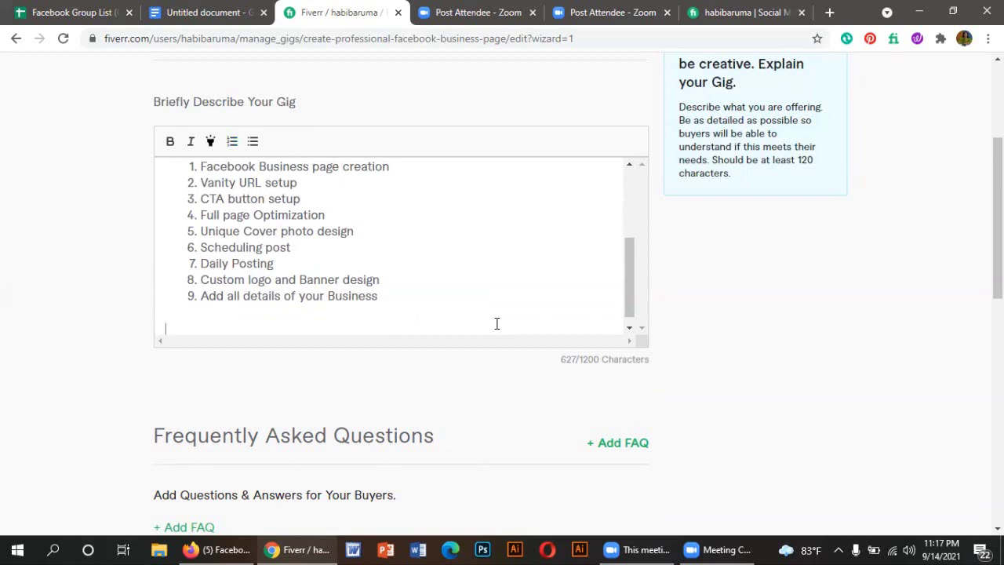
pyautogui.write('Why you haire')
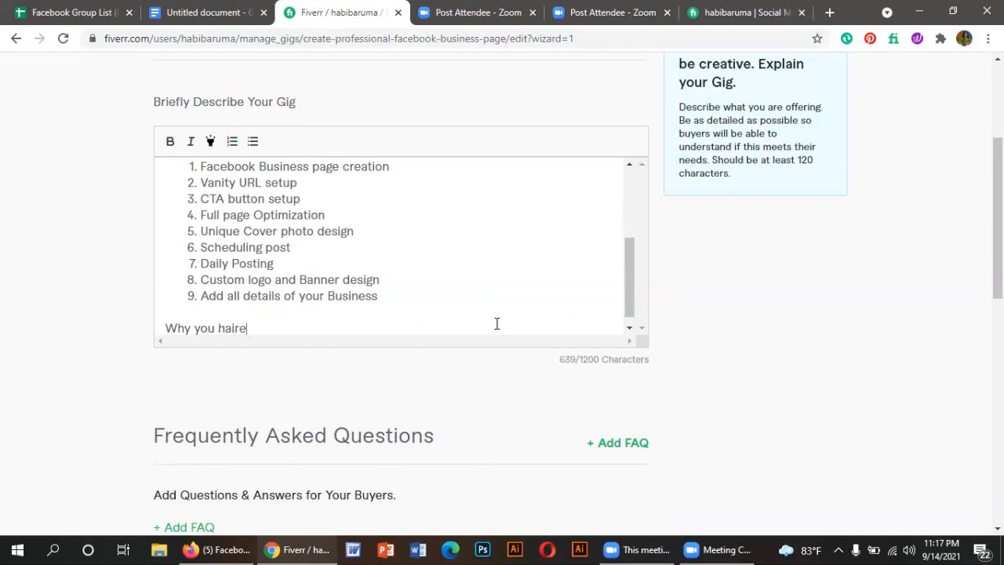
pyautogui.press('BackSpace')
pyautogui.press('BackSpace')
pyautogui.press('BackSpace')
pyautogui.press('BackSpace')
pyautogui.press('BackSpace')
pyautogui.write('ire me?')
pyautogui.press('Return')
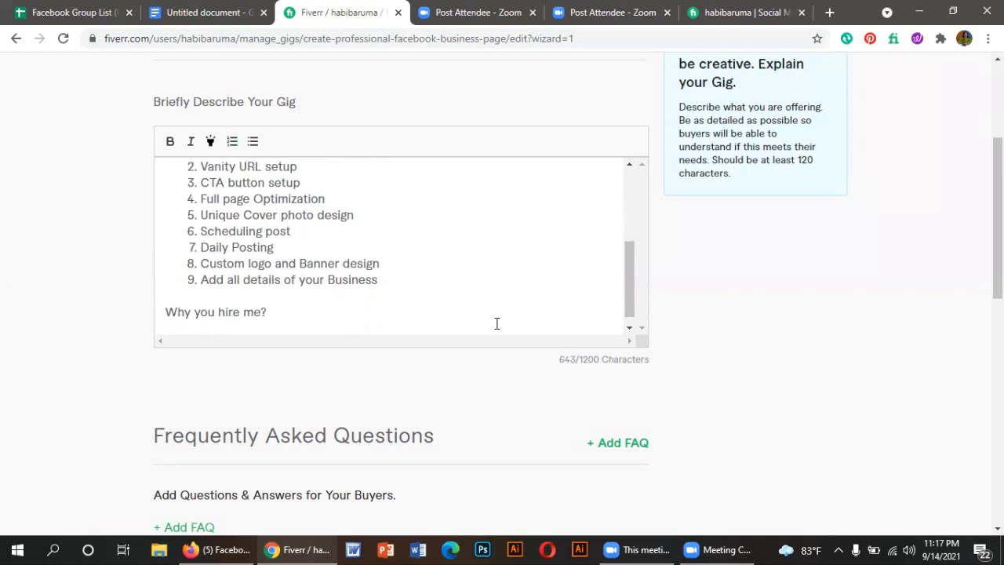
# Step: Start a numbered list under "Why you hire me?" with the first item "High quality graphics design"
pyautogui.write('High')
pyautogui.press('BackSpace')
pyautogui.press('BackSpace')
pyautogui.press('BackSpace')
pyautogui.press('BackSpace')
pyautogui.write('1. High quali')
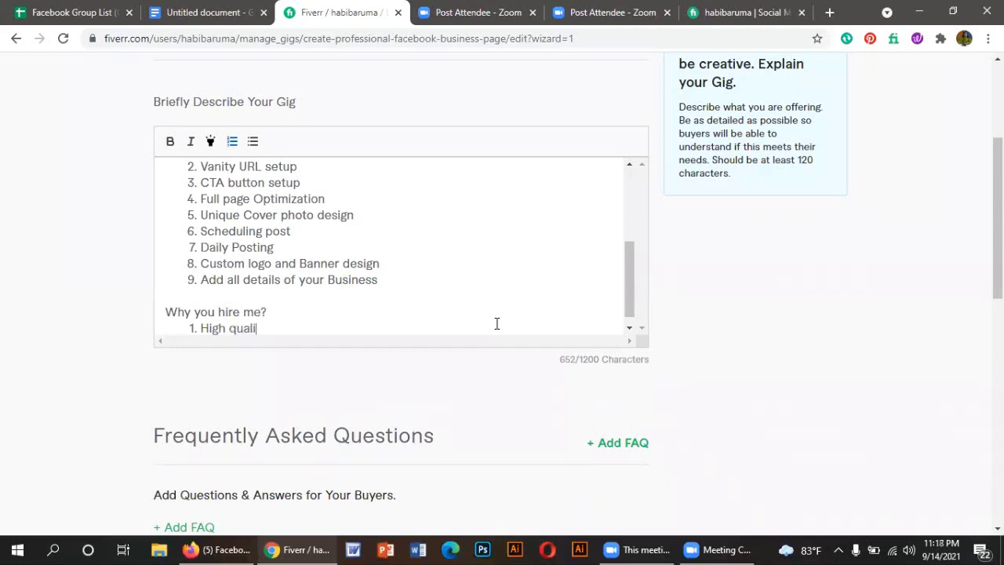
pyautogui.write('ty graphics desin')
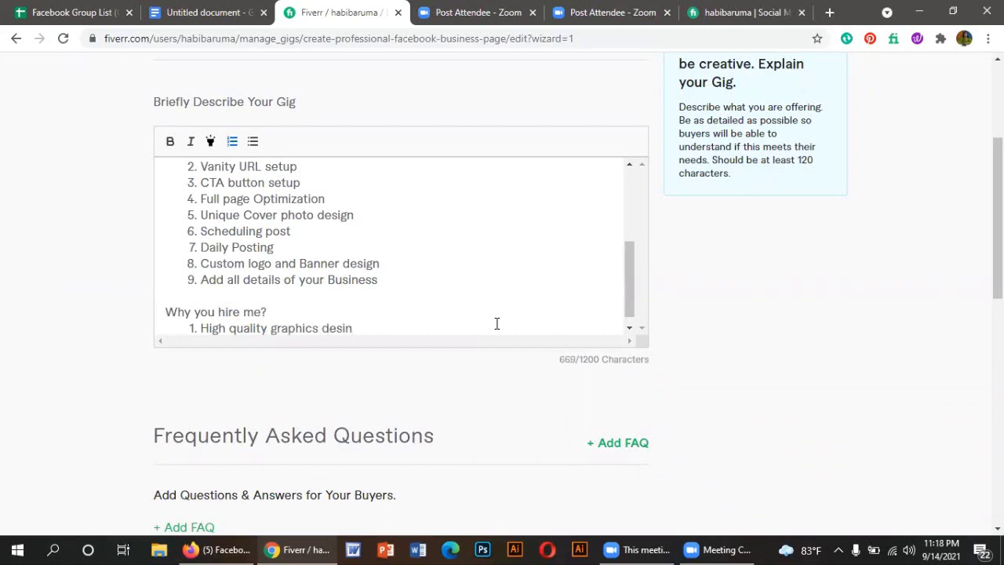
pyautogui.press('BackSpace')
pyautogui.write('gn')
pyautogui.press('Return')
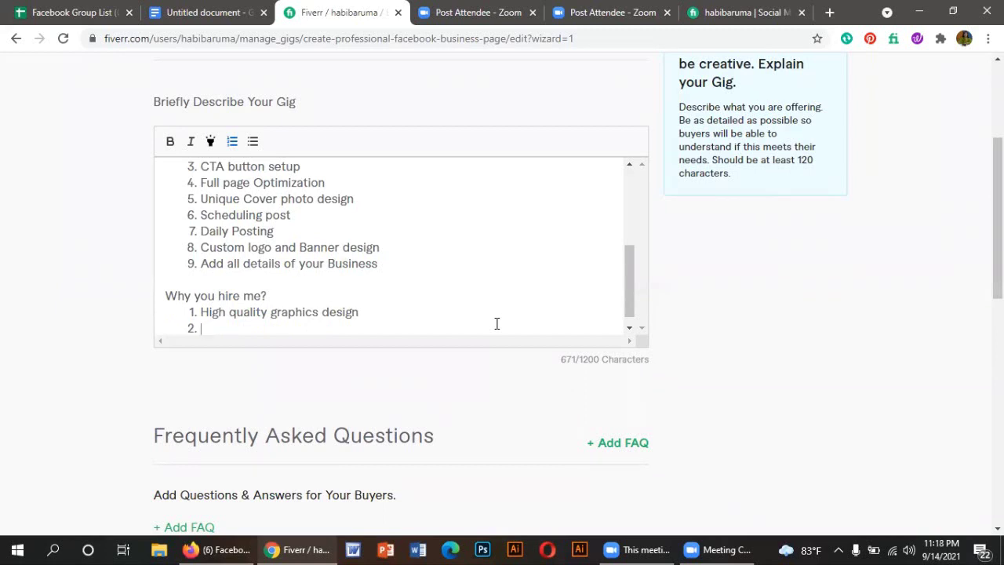
# Step: Add "Attractive Prodect description writing" as the second reason in the hiring list
pyautogui.write('Attractive')
pyautogui.write('p')
pyautogui.press('BackSpace')
pyautogui.write('Pr')
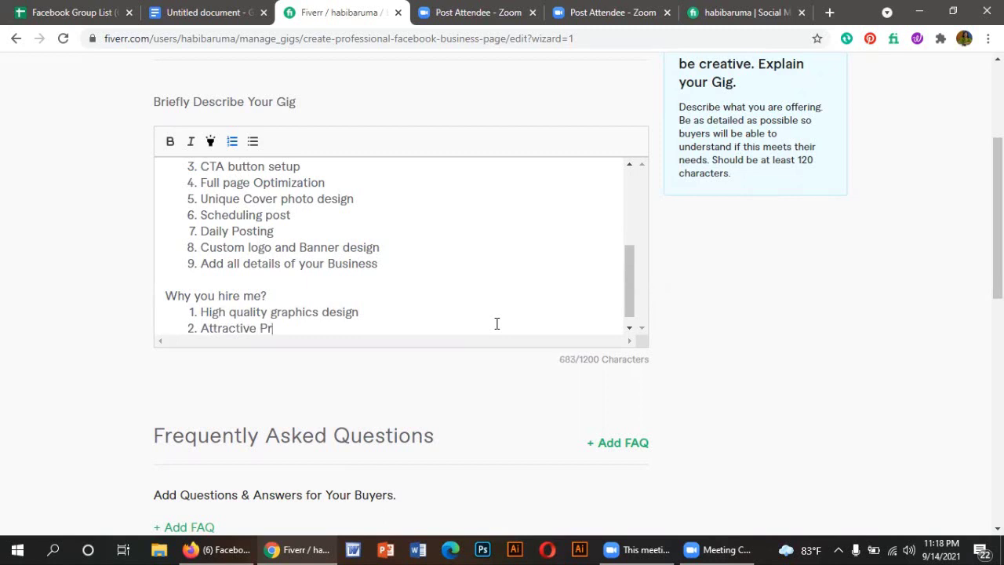
pyautogui.write('odect descripti')
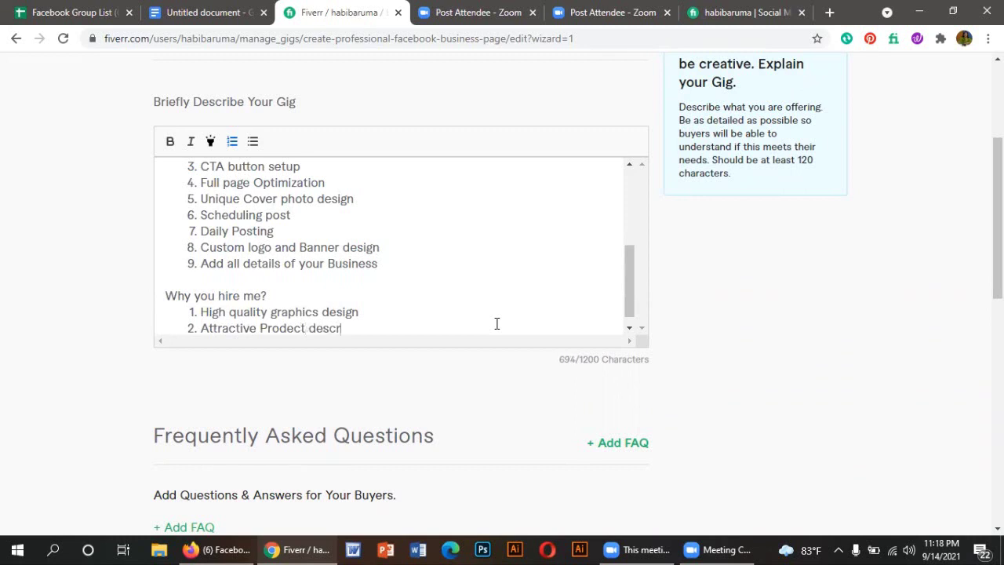
pyautogui.write('on writing')
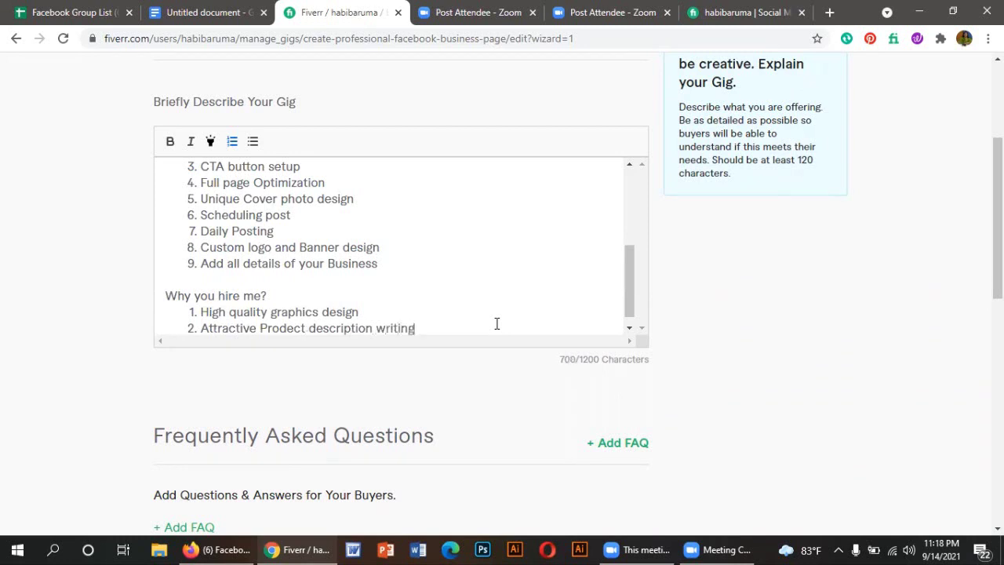
pyautogui.press('Return')
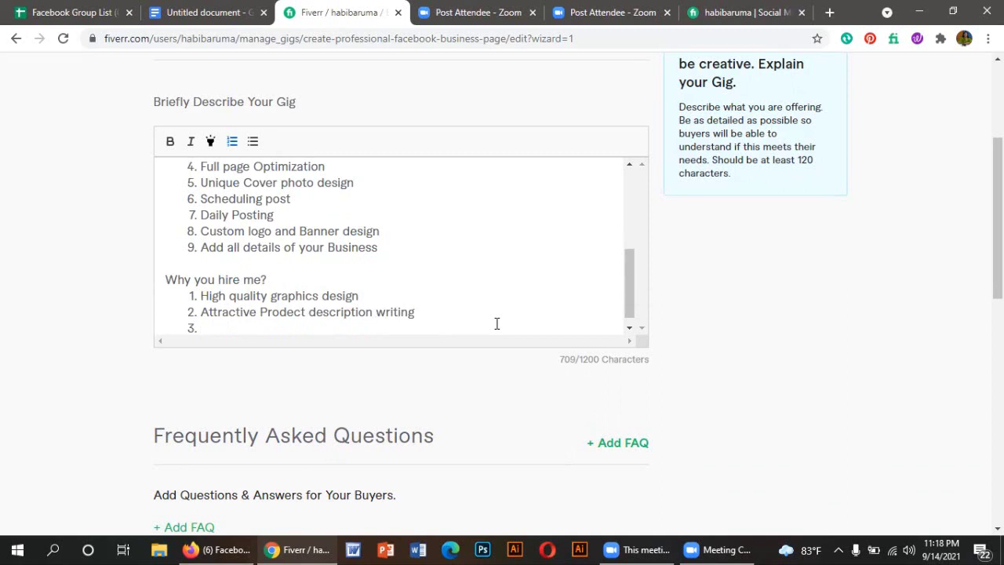
# Step: Add "100% satisfaction guarantee" as the third reason in the hiring list and start a fourth item
pyautogui.write('100% satisfaction ')
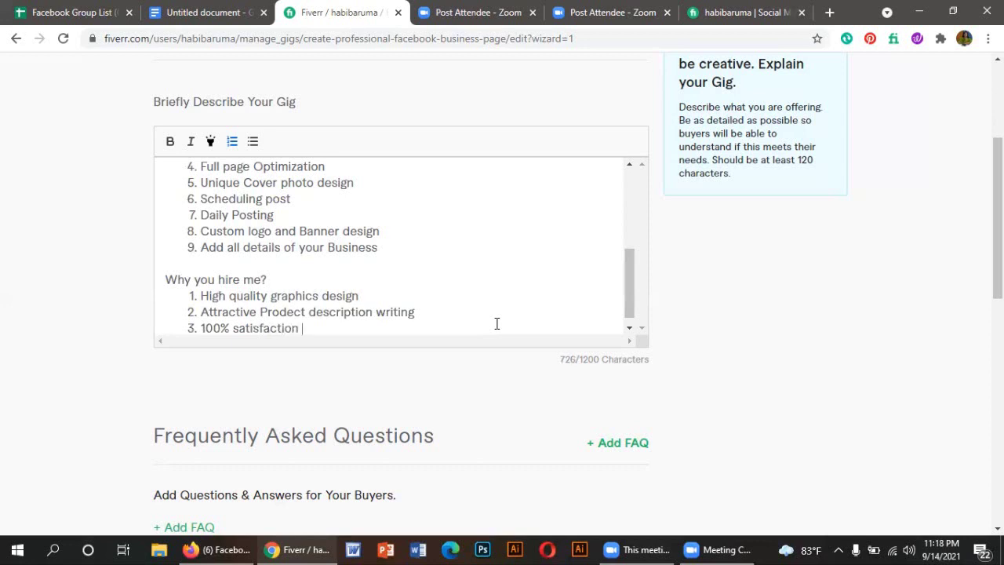
pyautogui.write('g')
pyautogui.write('arant')
pyautogui.press('BackSpace')
pyautogui.press('BackSpace')
pyautogui.press('BackSpace')
pyautogui.press('BackSpace')
pyautogui.press('BackSpace')
pyautogui.write('uarantee')
pyautogui.press('Return')
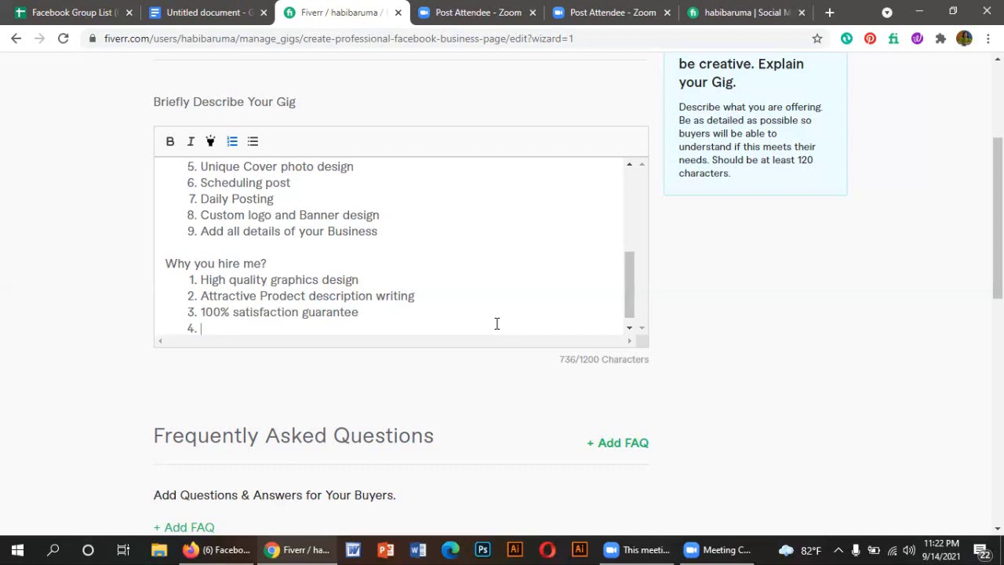
# Step: Add "On time Delivery" as the fourth reason in the hiring list and end the list with a blank line
pyautogui.write('On time Delivery')
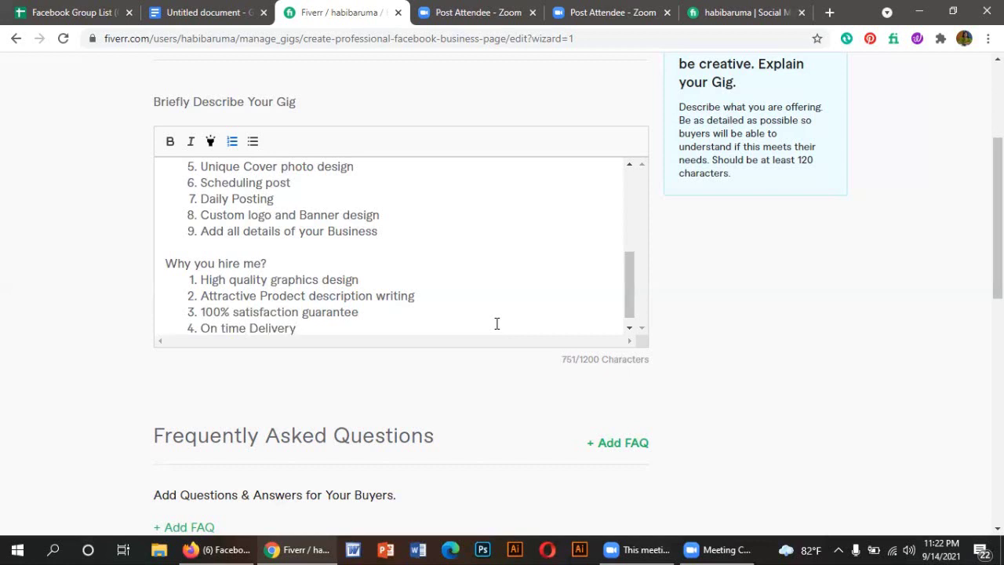
pyautogui.press('Return')
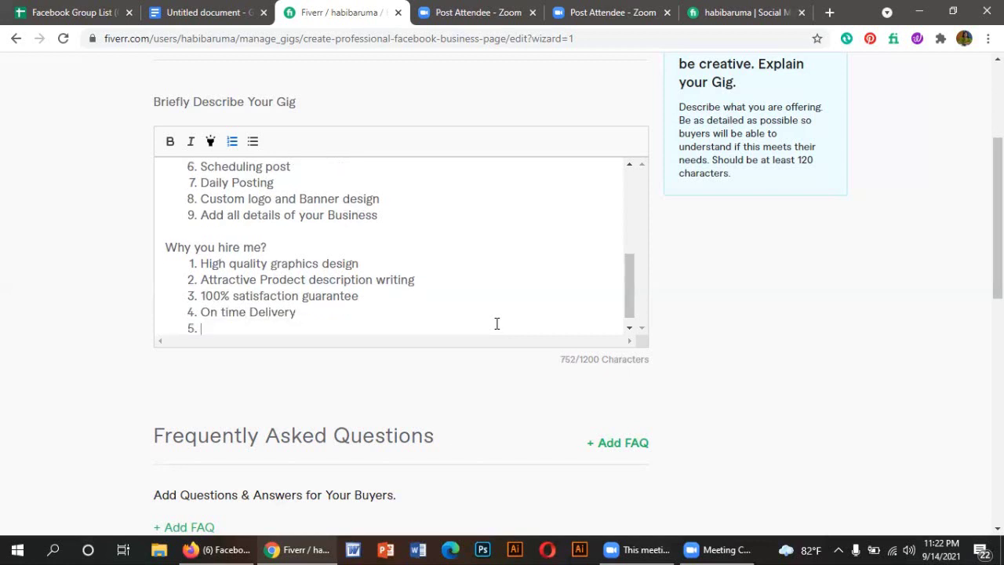
pyautogui.press('Return')
pyautogui.press('Return')
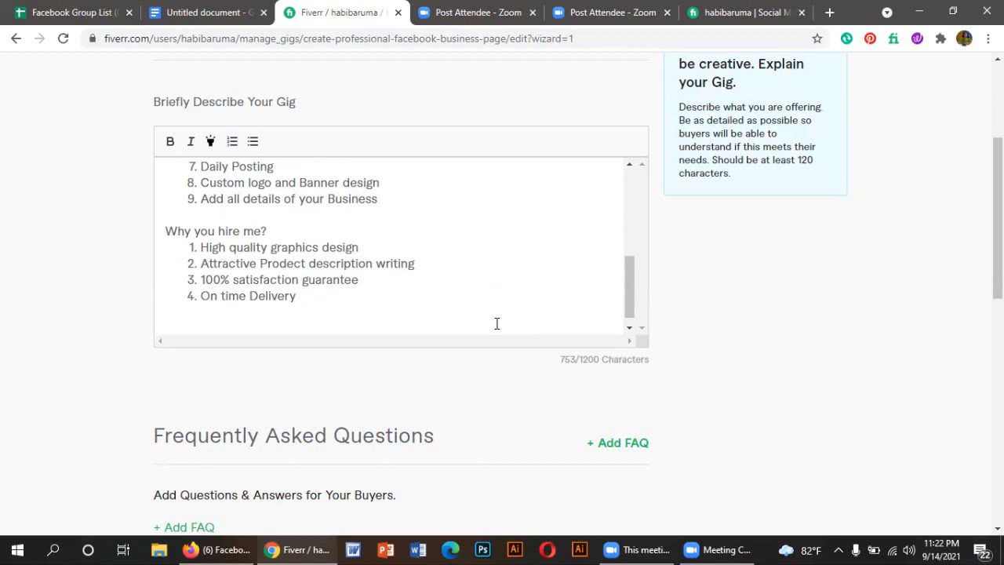
# Step: Write the closing line "If you have any questions just me a massage" below the hiring list
pyautogui.write('If you have any ')
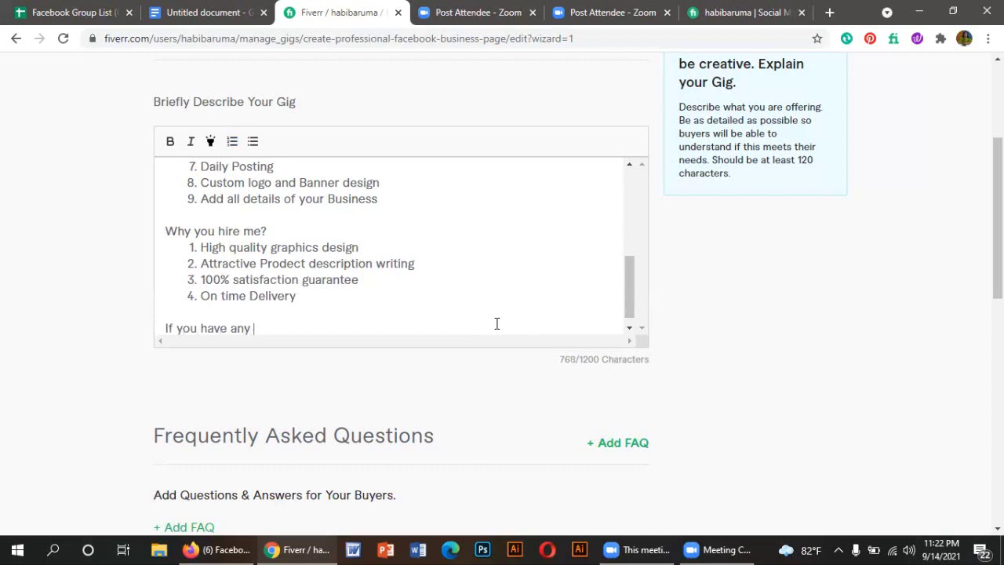
pyautogui.write('questions just')
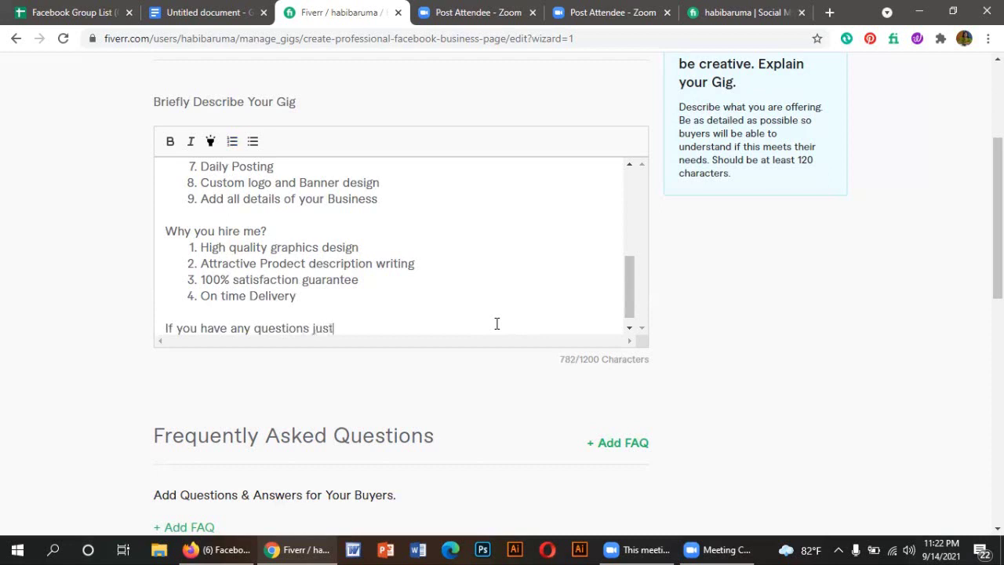
pyautogui.write(' me a massage')
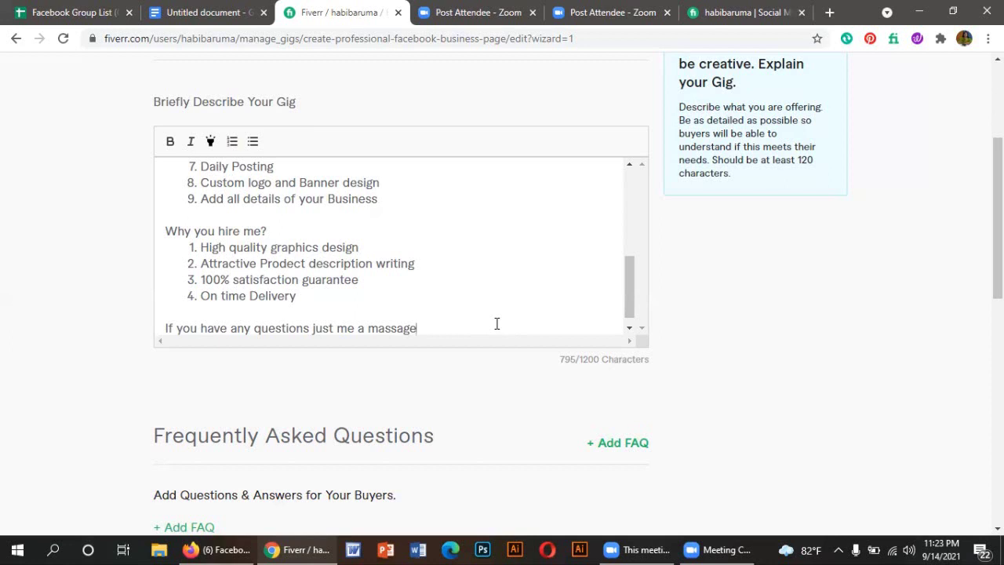
# Step: Correct "massage" to "message" in the closing line and end the sentence with a period
pyautogui.press('Left')
pyautogui.press('Left')
pyautogui.press('Left')
pyautogui.press('BackSpace')
pyautogui.write('e')
pyautogui.press('End')
pyautogui.write('.')
# Step: Insert "send" before "me a message" in the closing line
pyautogui.press('Left')
pyautogui.press('Left')
pyautogui.press('Left')
pyautogui.press('Left')
pyautogui.press('Left')
pyautogui.press('Left')
pyautogui.press('Left')
pyautogui.press('Left')
pyautogui.press('Left')
pyautogui.press('Left')
pyautogui.press('Left')
pyautogui.press('Left')
pyautogui.press('Left')
pyautogui.press('Left')
pyautogui.press('Left')
pyautogui.press('Left')
pyautogui.press('Left')
pyautogui.write('sen')
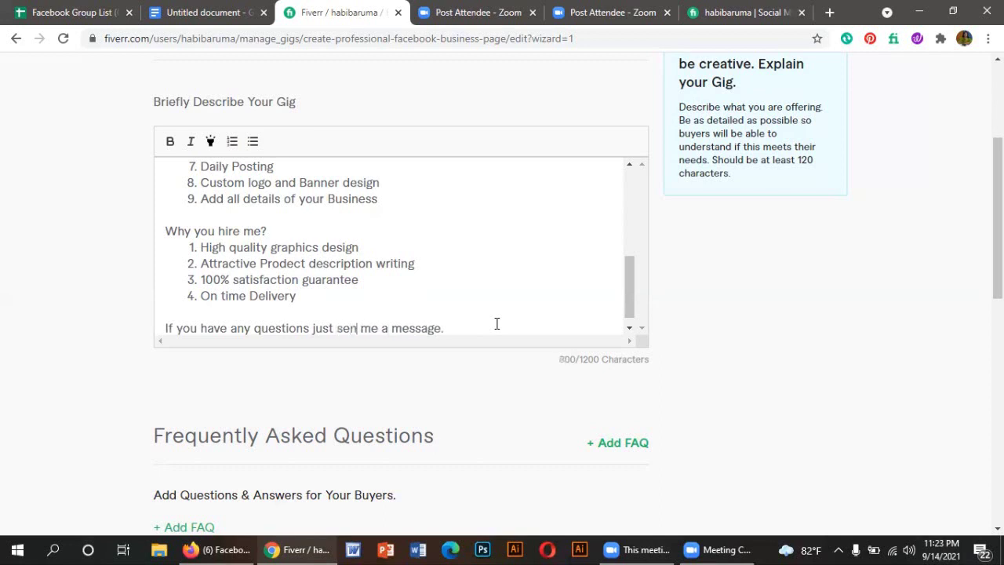
pyautogui.write('d')
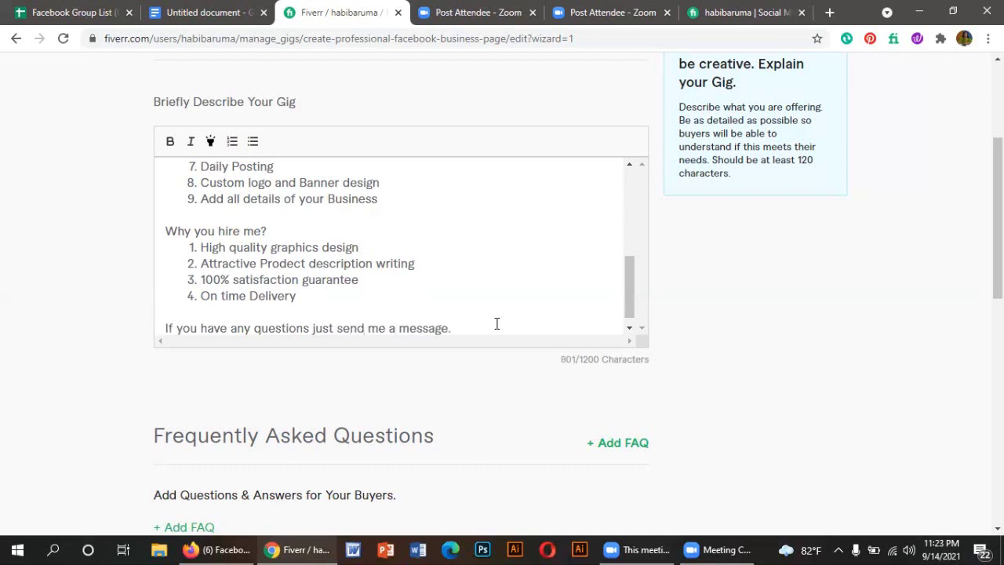
# Step: Add "Thanks in advance" and the seller's first name as sign-off lines, separated from the closing sentence by a blank line
pyautogui.press('End')
pyautogui.press('Return')
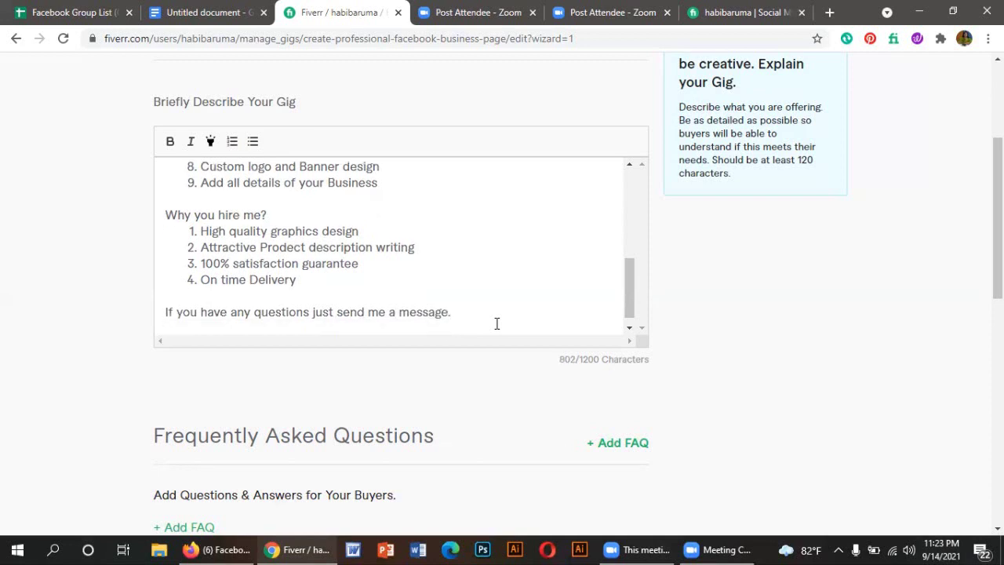
pyautogui.write('Thanks in advanc')
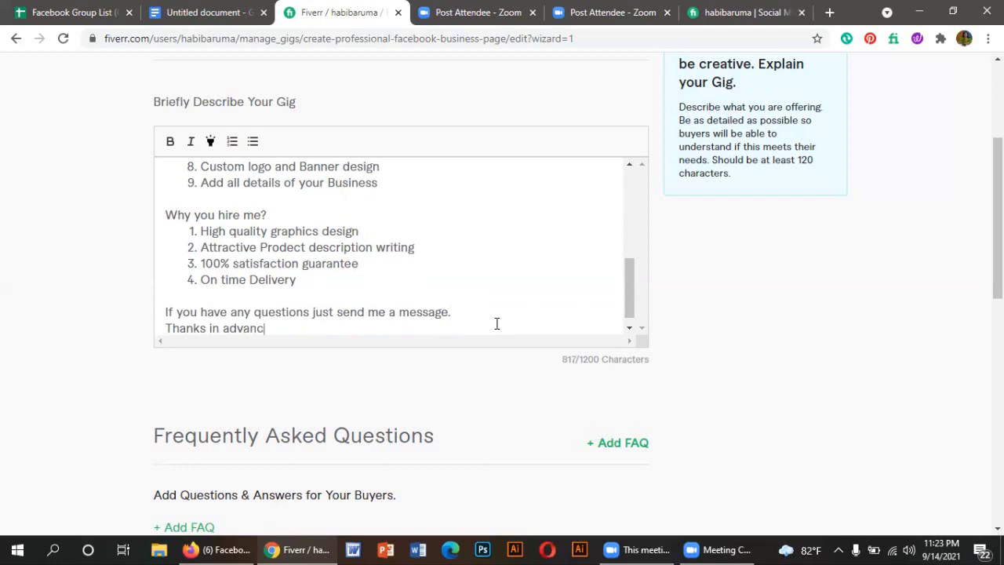
pyautogui.write('e')
pyautogui.press('Return')
pyautogui.write('Hab')
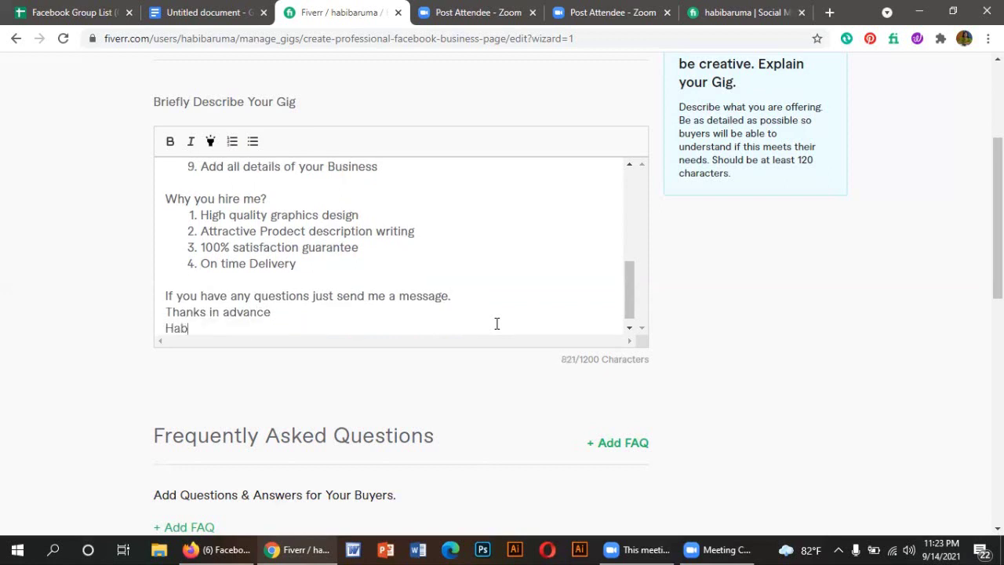
pyautogui.write('iba')
pyautogui.press('Return')
# Step: Try to save the gig description and continue without adding any FAQ
pyautogui.scroll(-2, 488, 312)
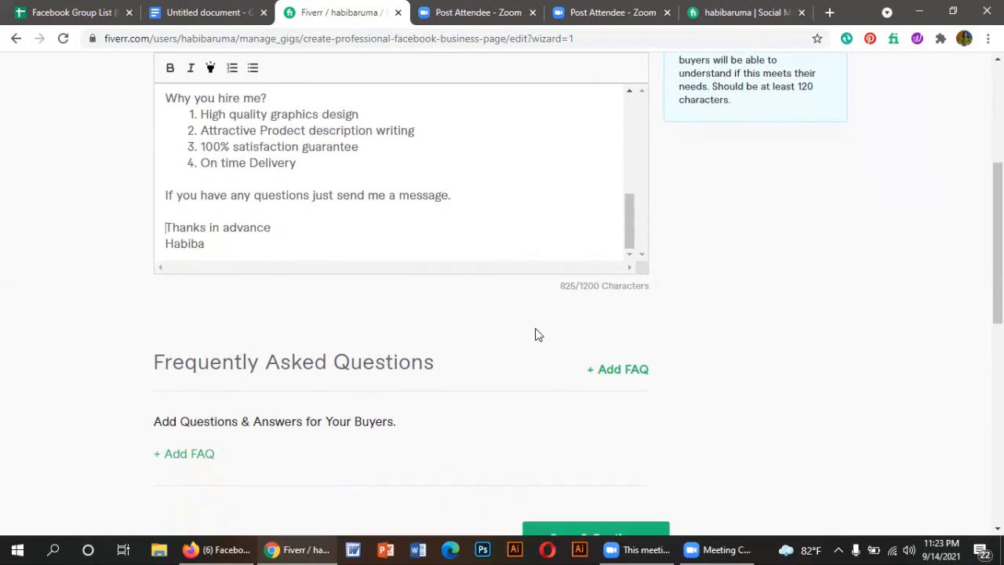
pyautogui.moveTo(537, 336)
pyautogui.scroll(-3, 493, 283)
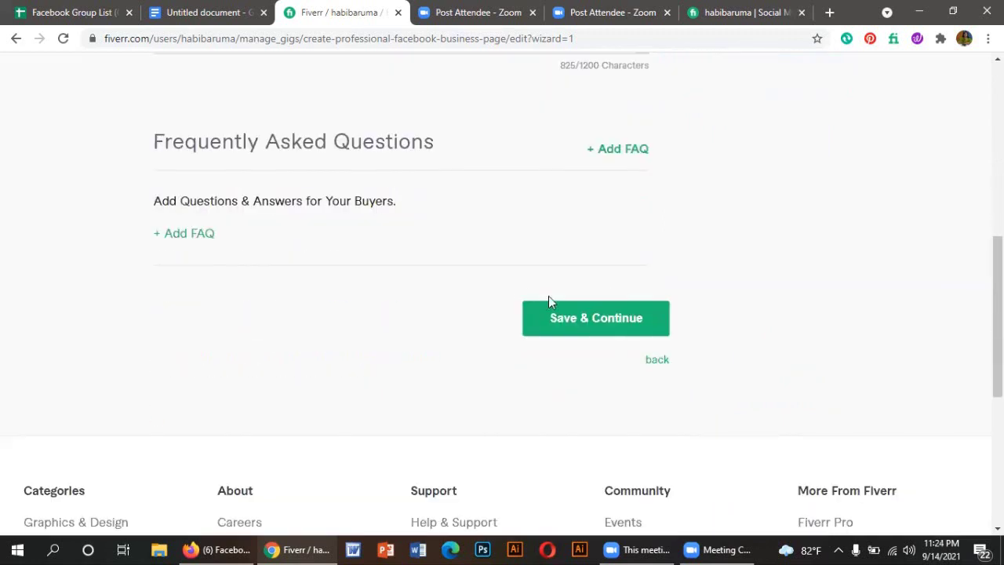
pyautogui.click(588, 318)
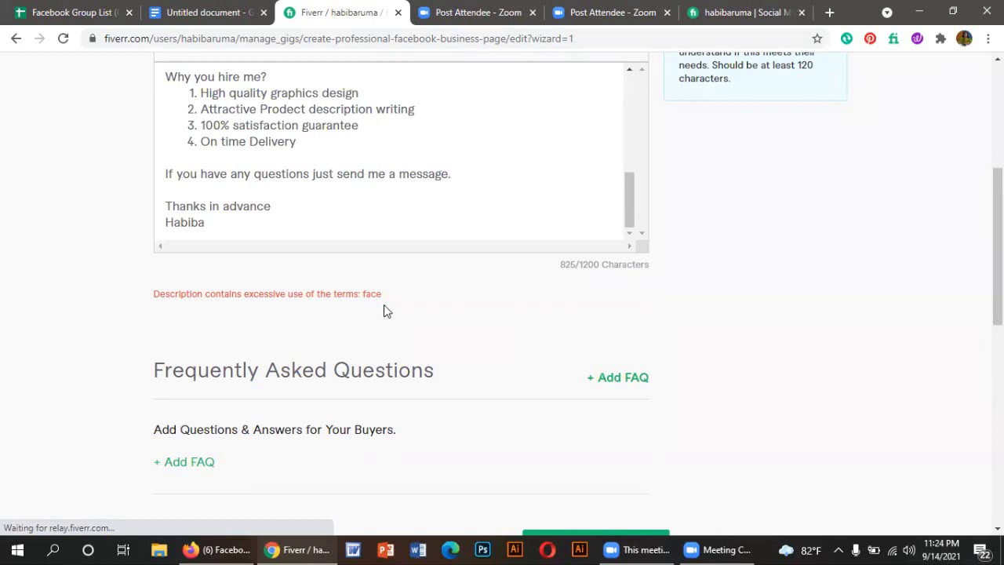
# Step: Replace "Facebook" with "FB" in the first service item, "Business page creation"
pyautogui.scroll(2, 409, 188)
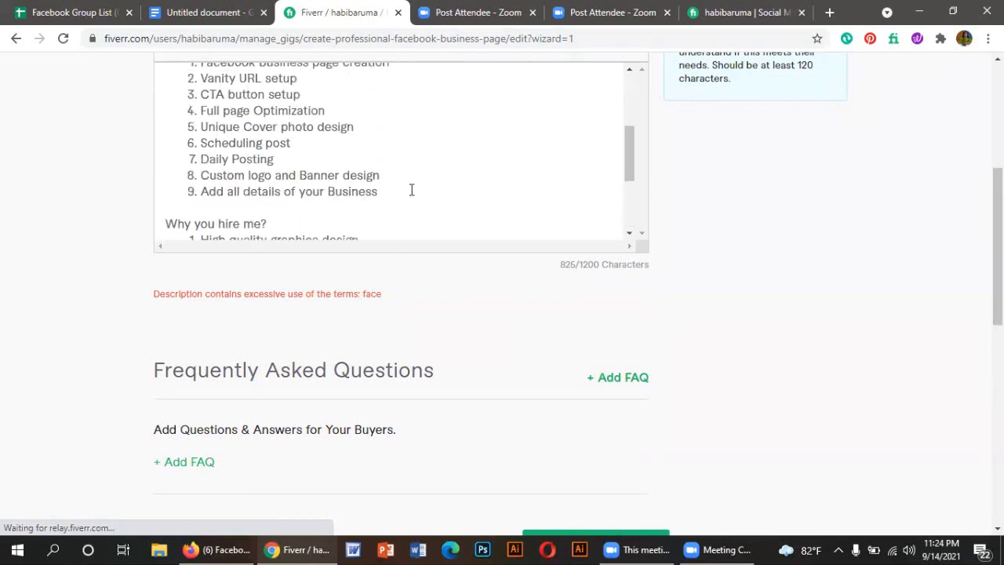
pyautogui.scroll(8, 411, 189)
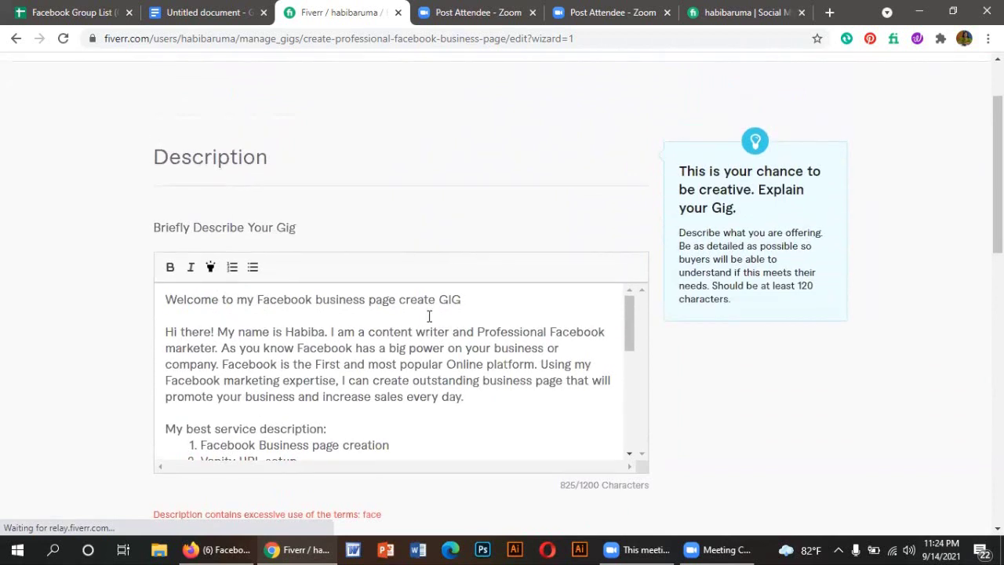
pyautogui.scroll(-2, 429, 316)
pyautogui.scroll(2, 593, 393)
pyautogui.scroll(-1, 784, 459)
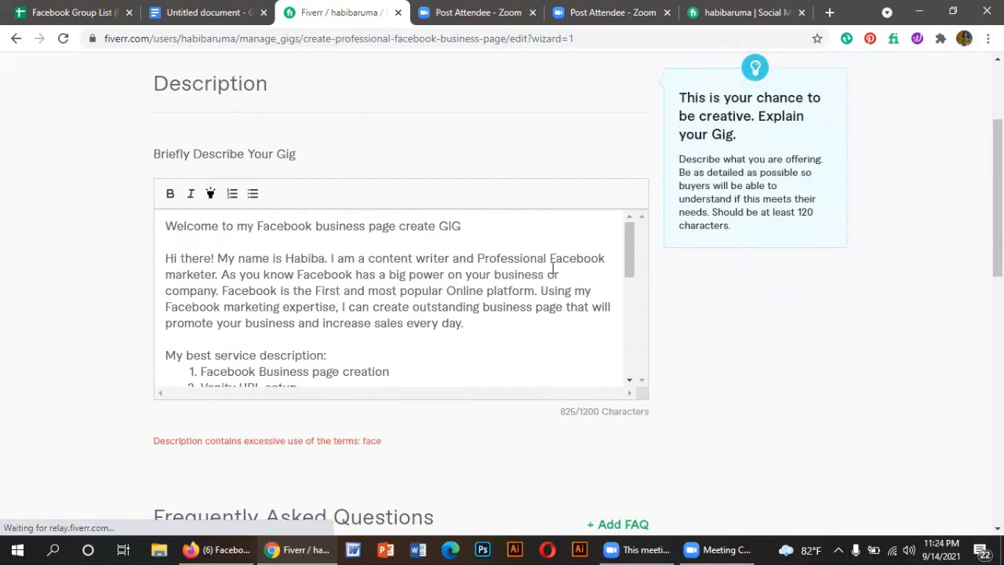
pyautogui.click(325, 274)
pyautogui.scroll(-1, 358, 338)
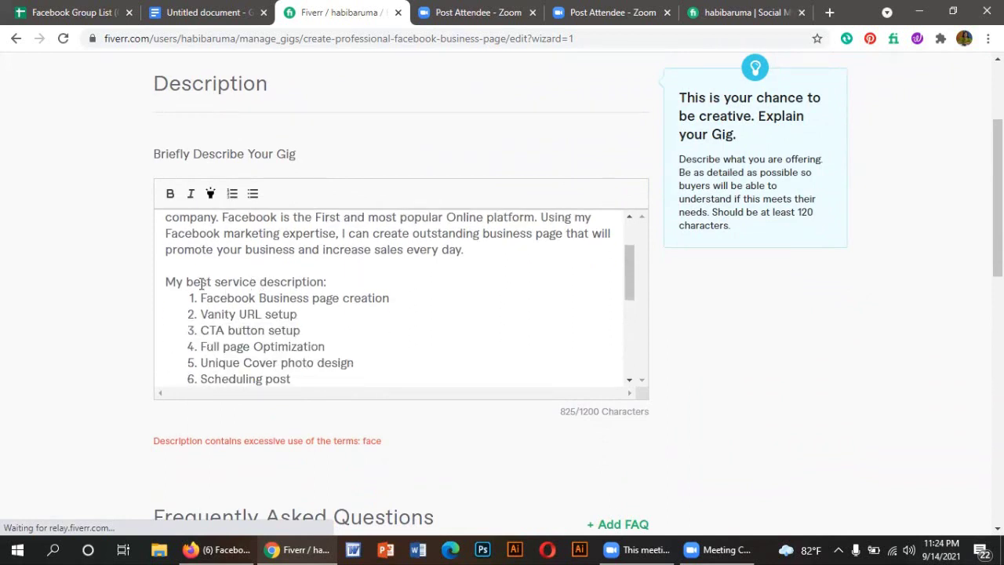
pyautogui.click(256, 298)
pyautogui.press('BackSpace')
pyautogui.press('BackSpace')
pyautogui.press('BackSpace')
pyautogui.press('BackSpace')
pyautogui.press('BackSpace')
pyautogui.press('BackSpace')
pyautogui.press('BackSpace')
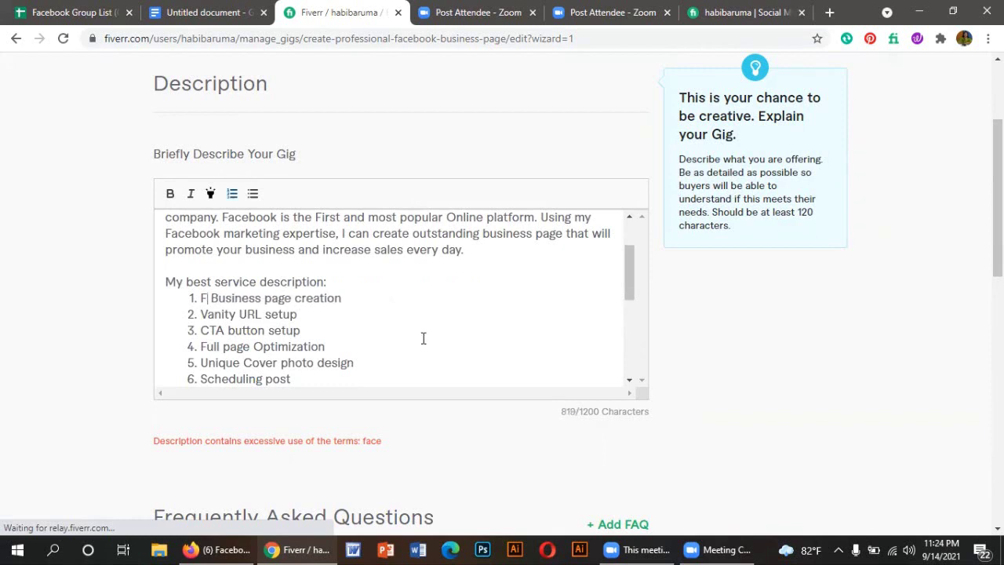
pyautogui.write('B')
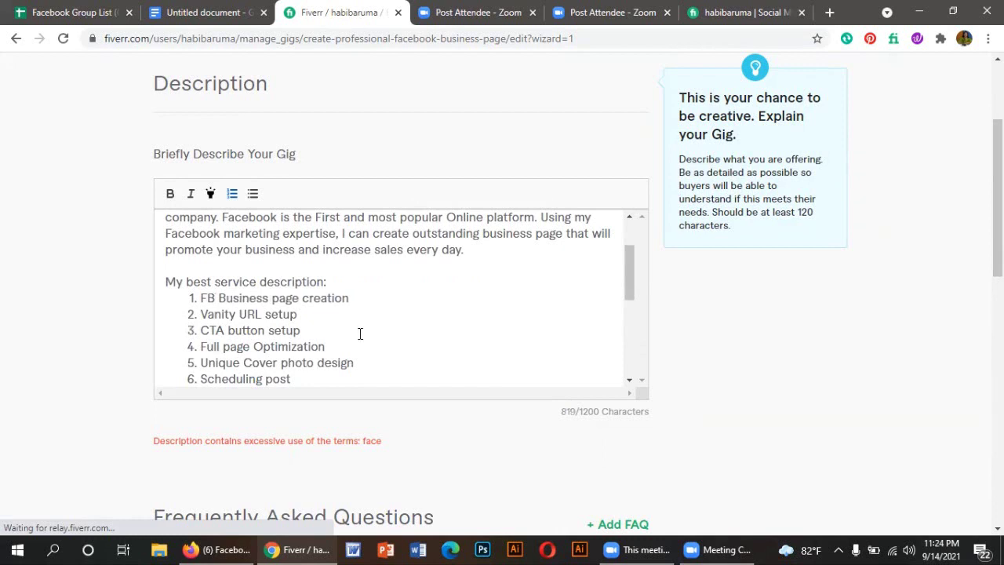
# Step: Replace "Facebook" with "FB" in the introduction sentence "is the First and most popular Online platform"
pyautogui.scroll(-2, 359, 332)
pyautogui.scroll(1, 358, 332)
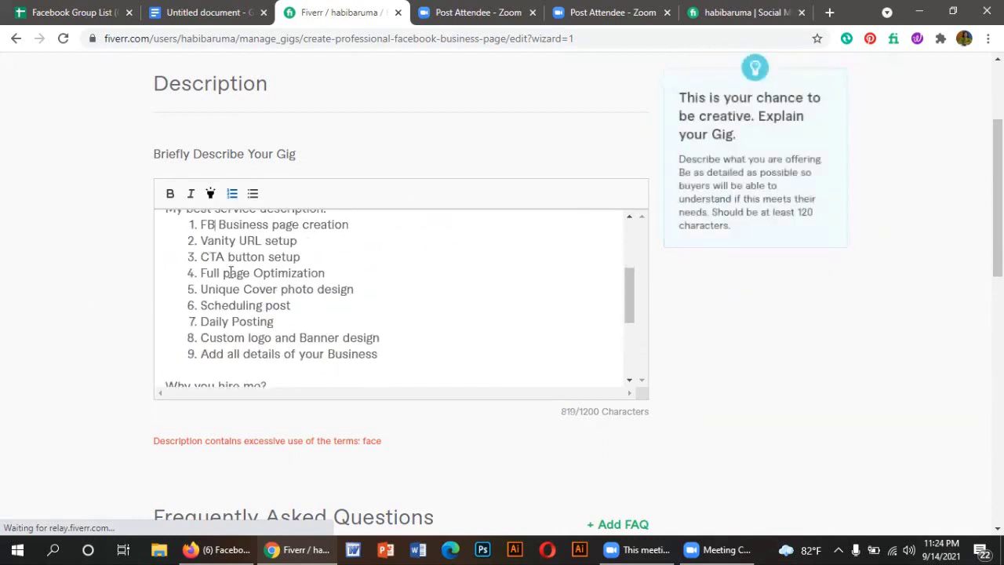
pyautogui.scroll(-1, 375, 341)
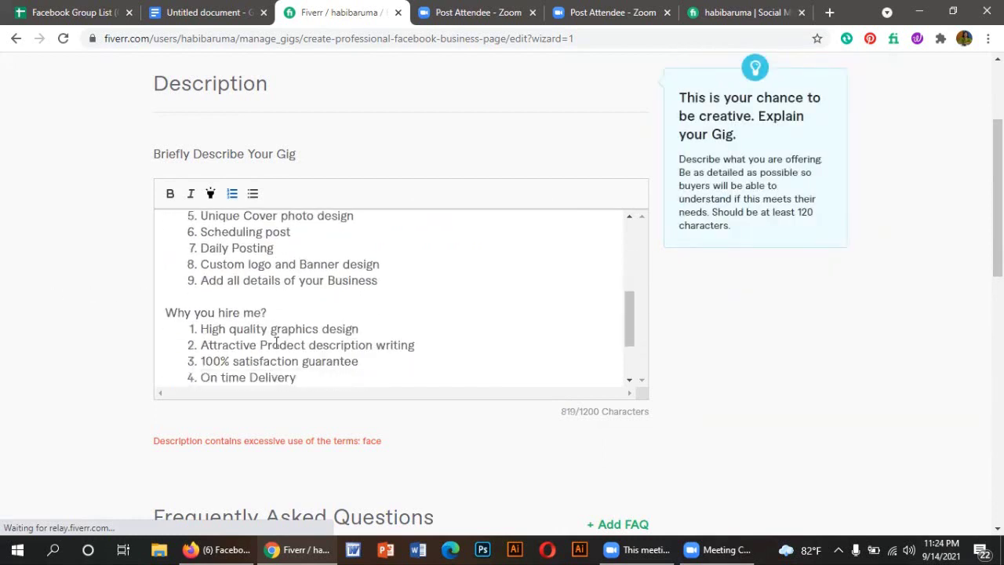
pyautogui.scroll(-2, 320, 365)
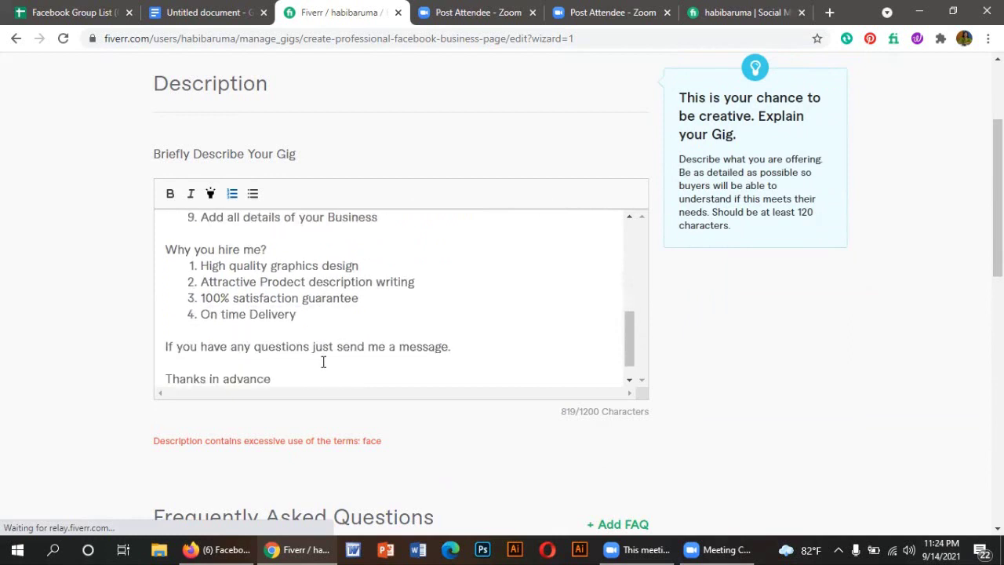
pyautogui.scroll(3, 322, 339)
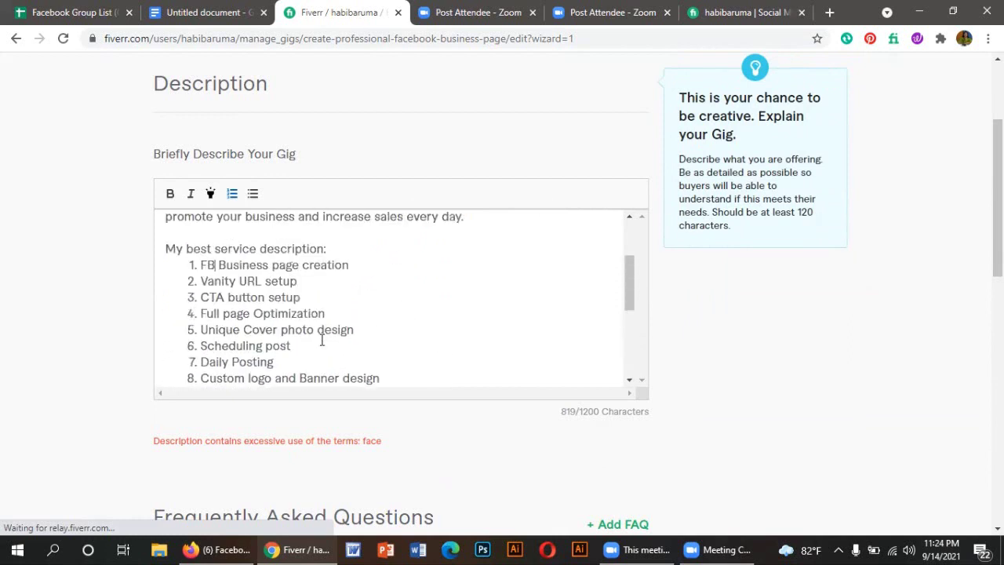
pyautogui.scroll(2, 321, 339)
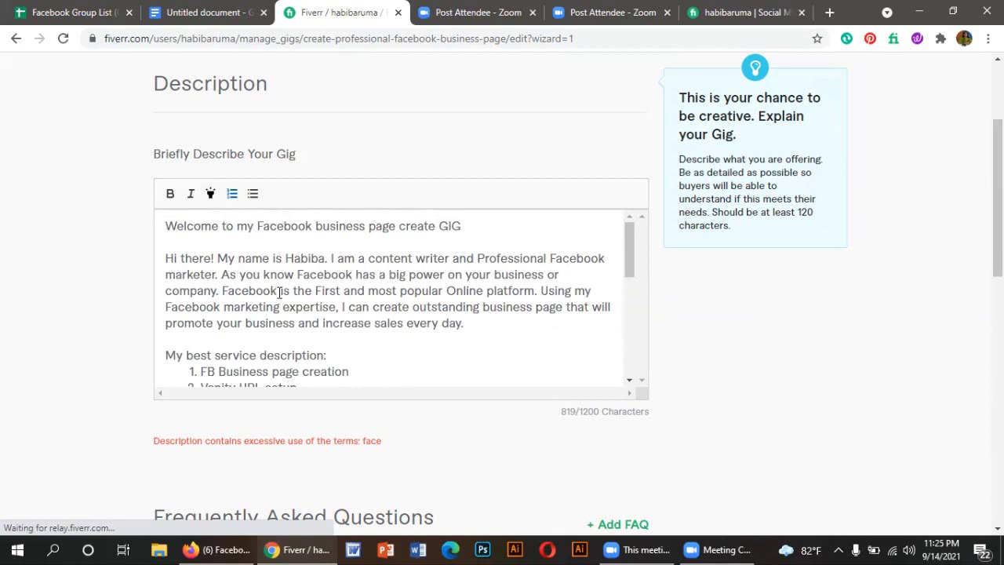
pyautogui.moveTo(279, 292); pyautogui.dragTo(223, 293)
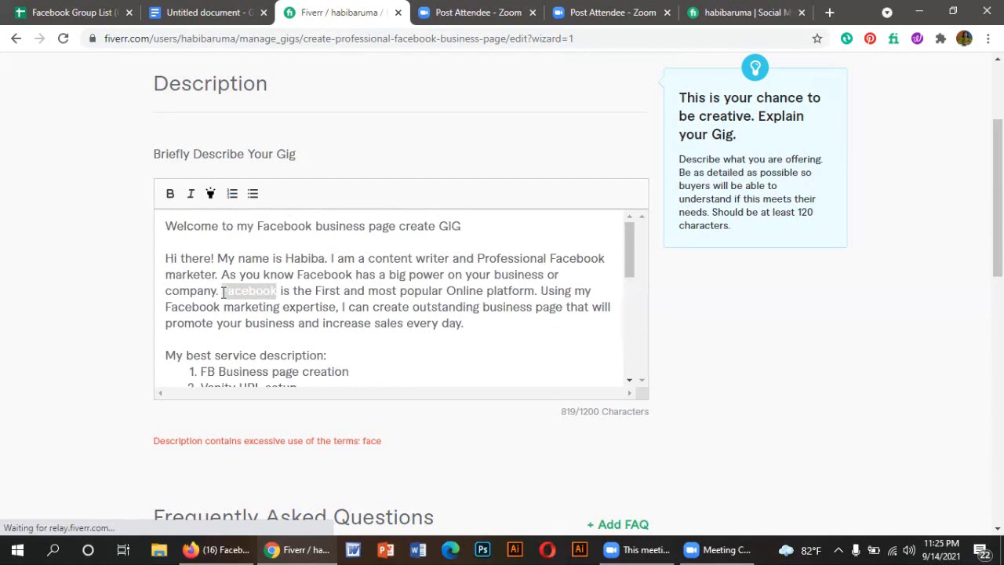
pyautogui.press('BackSpace')
pyautogui.write('B')
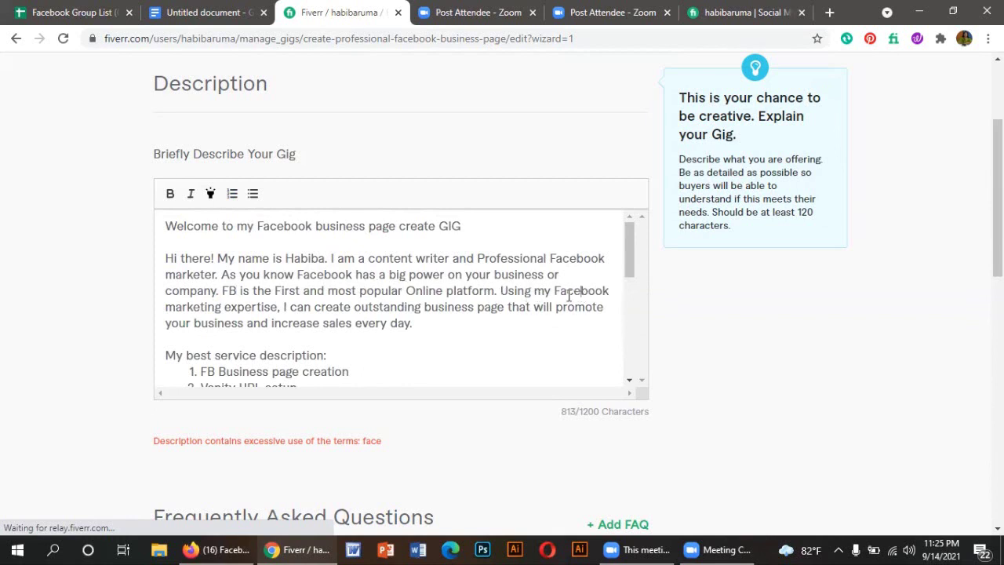
# Step: Replace "Facebook" with "FB" before "marketing expertise" in the introduction
pyautogui.moveTo(581, 295); pyautogui.dragTo(557, 298)
pyautogui.write('EB')
pyautogui.press('Delete')
pyautogui.press('Delete')
pyautogui.press('Delete')
pyautogui.press('Delete')
# Step: Try again to save the description with its "FB" abbreviations and continue
pyautogui.scroll(-4, 363, 377)
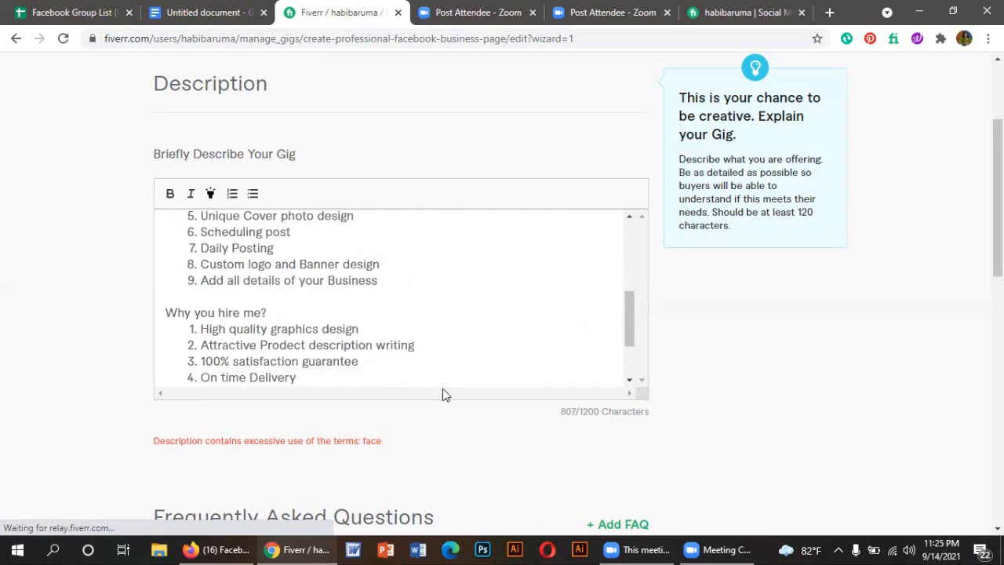
pyautogui.scroll(-1, 518, 426)
pyautogui.scroll(-2, 518, 426)
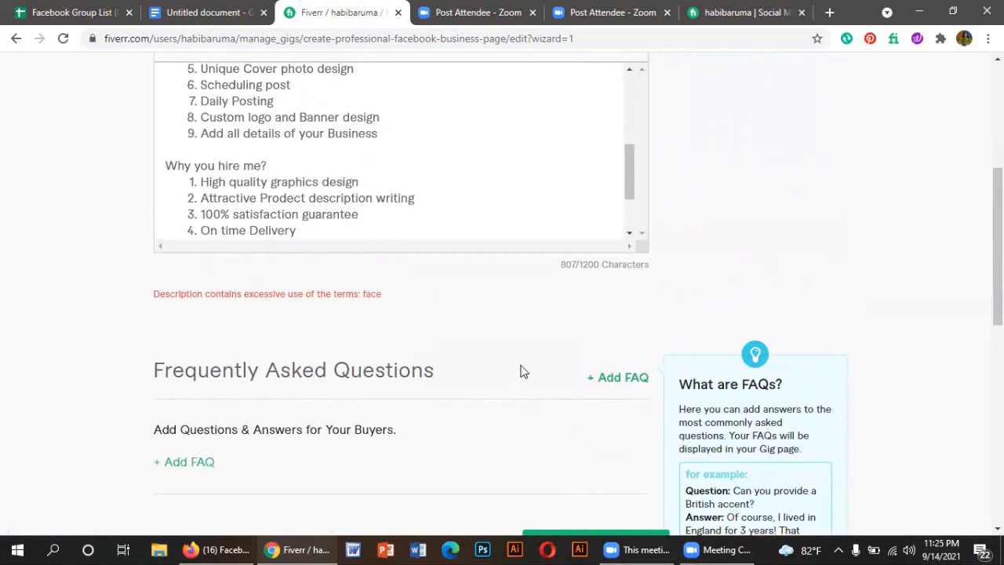
pyautogui.scroll(-2, 523, 371)
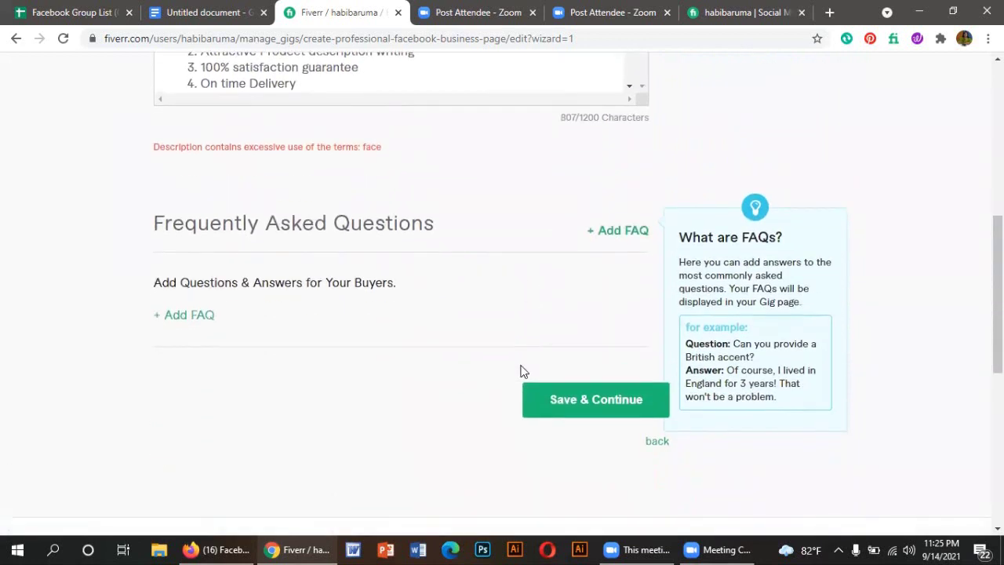
pyautogui.click(592, 404)
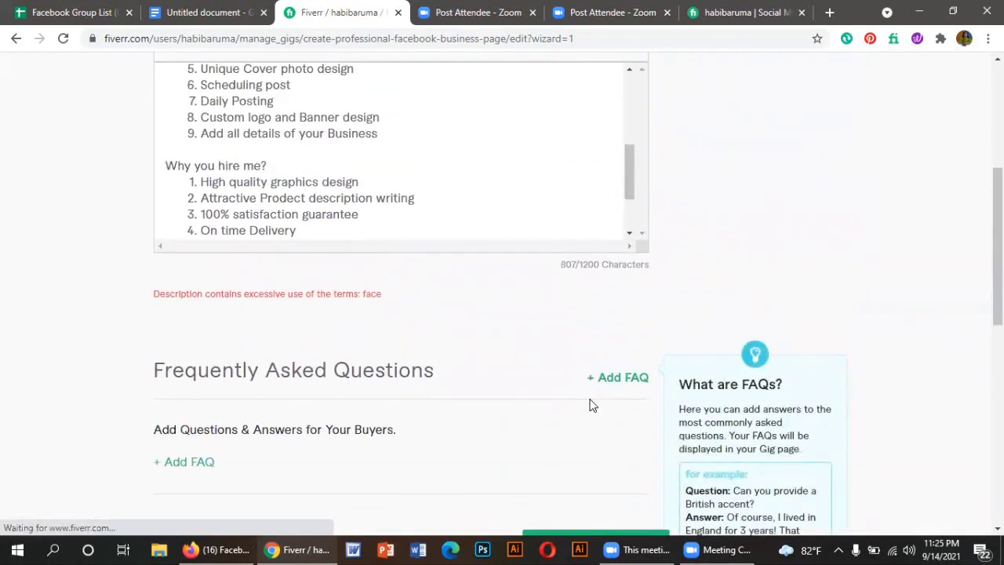
pyautogui.scroll(-3, 507, 377)
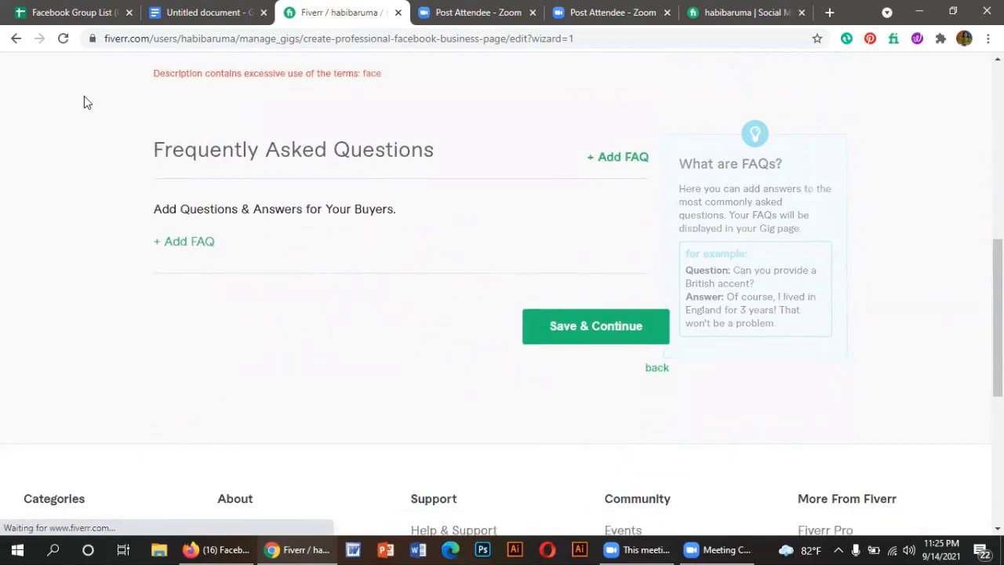
pyautogui.click(600, 333)
# Step: Replace "Facebook" with "FB" before "marketer" in the description's introduction
pyautogui.scroll(2, 597, 335)
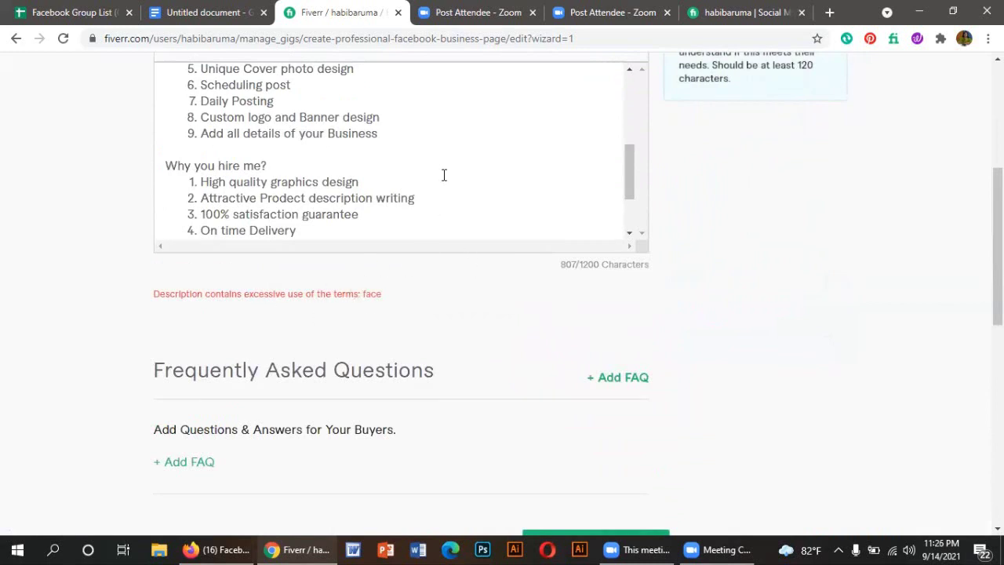
pyautogui.scroll(3, 482, 189)
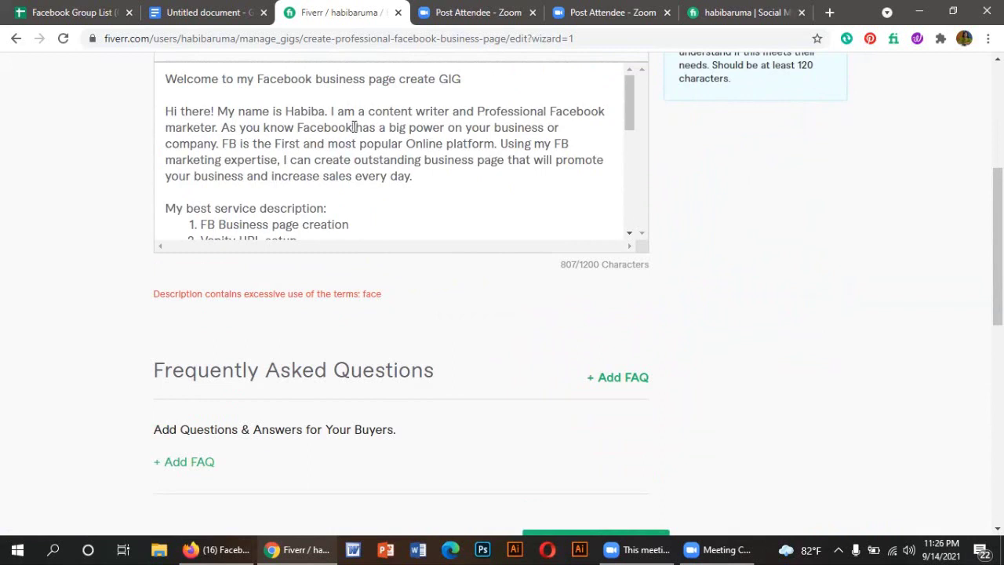
pyautogui.moveTo(353, 127); pyautogui.dragTo(305, 129)
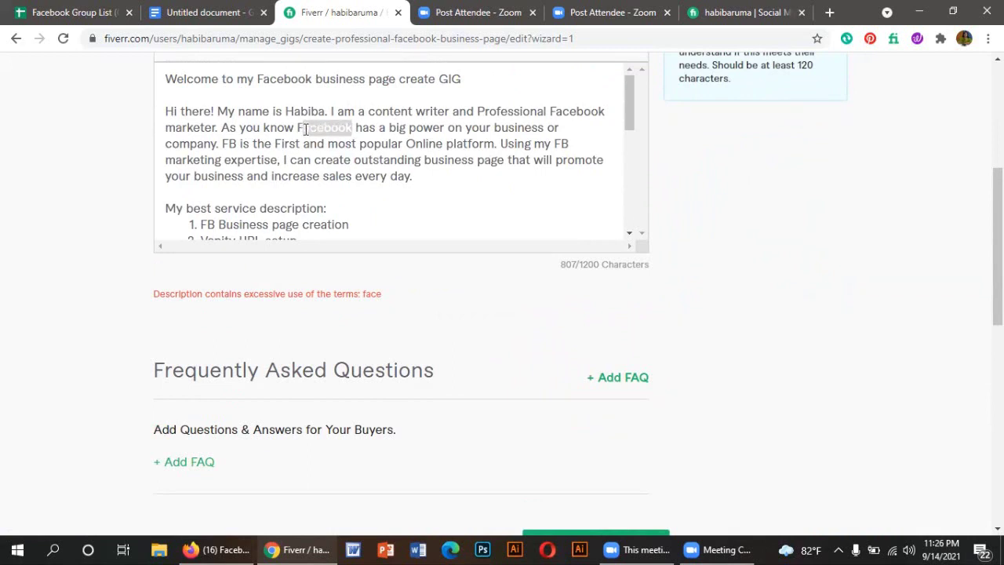
pyautogui.click(515, 128)
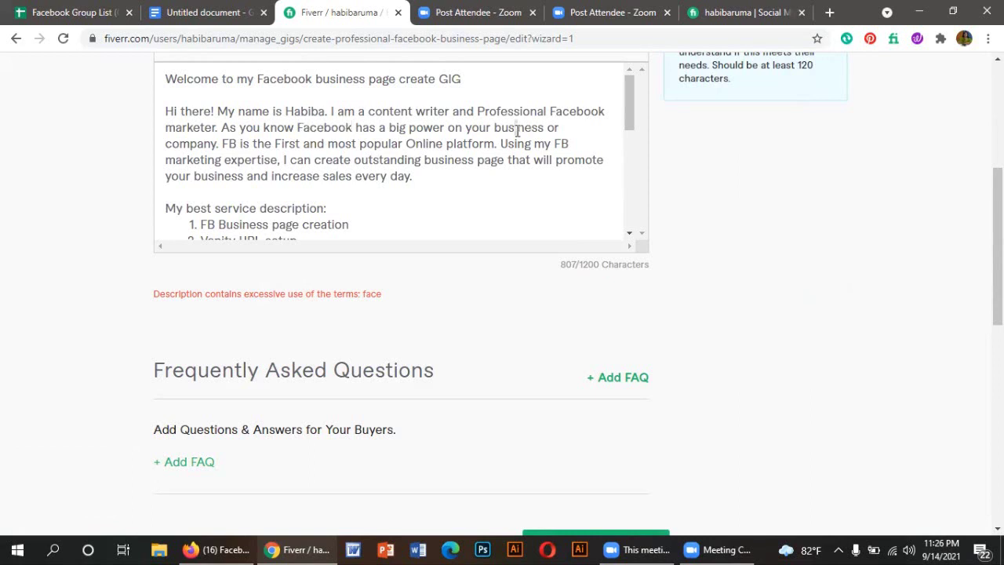
pyautogui.moveTo(610, 115); pyautogui.dragTo(548, 114)
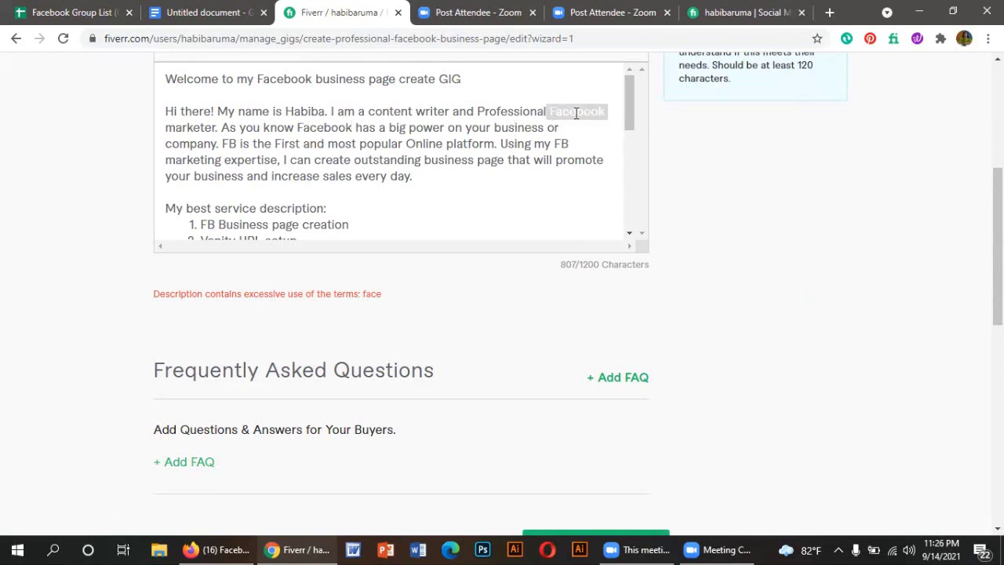
pyautogui.write('F')
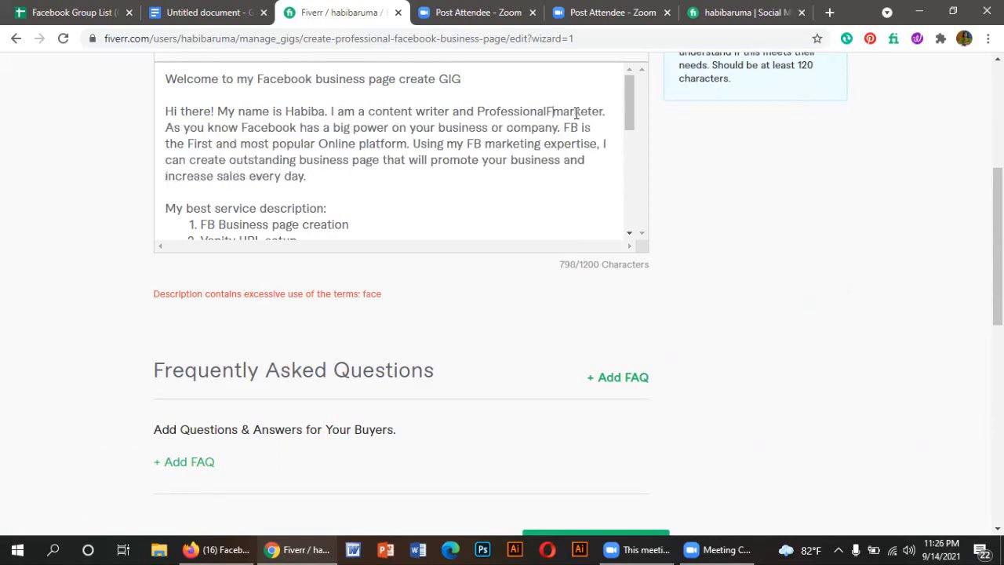
pyautogui.write('B')
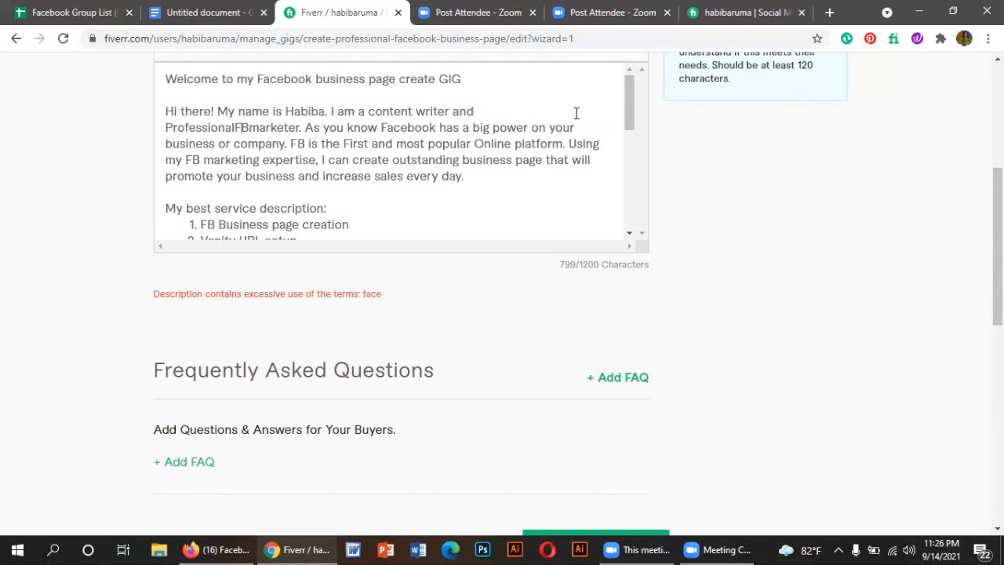
pyautogui.write(' is')
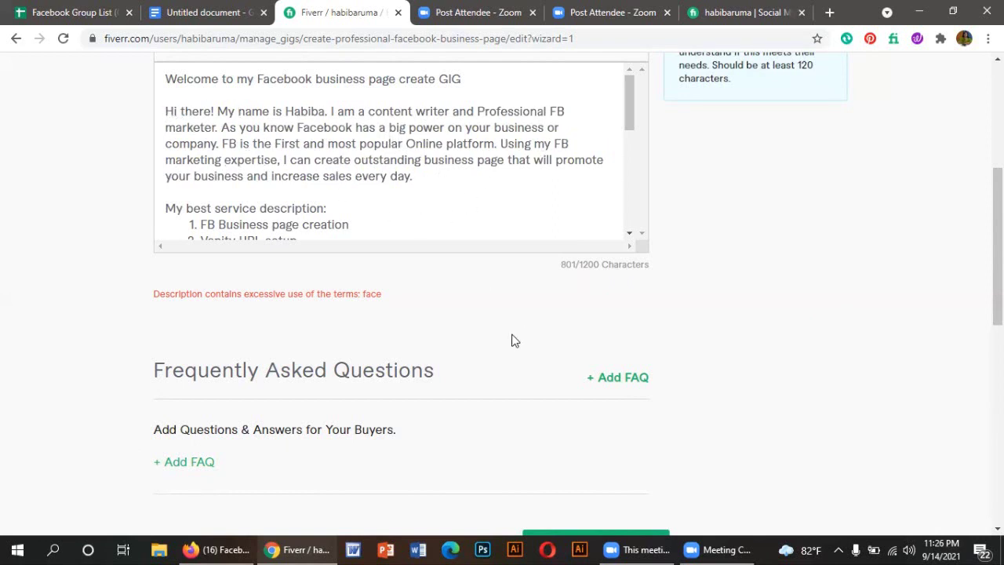
# Step: Try to save the description with the "Professional FB marketer" wording and continue
pyautogui.scroll(1, 512, 338)
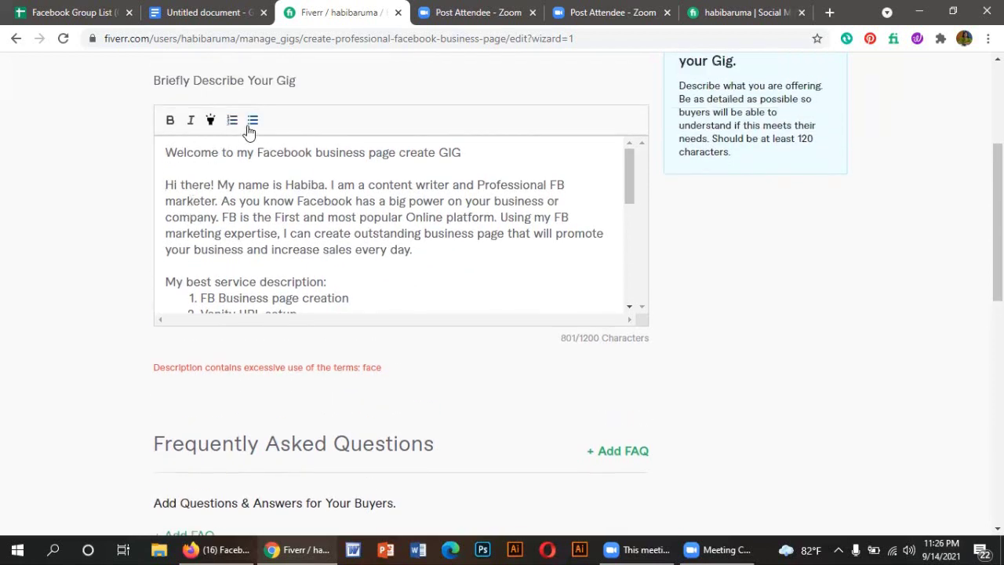
pyautogui.scroll(-1, 548, 434)
pyautogui.scroll(-2, 548, 440)
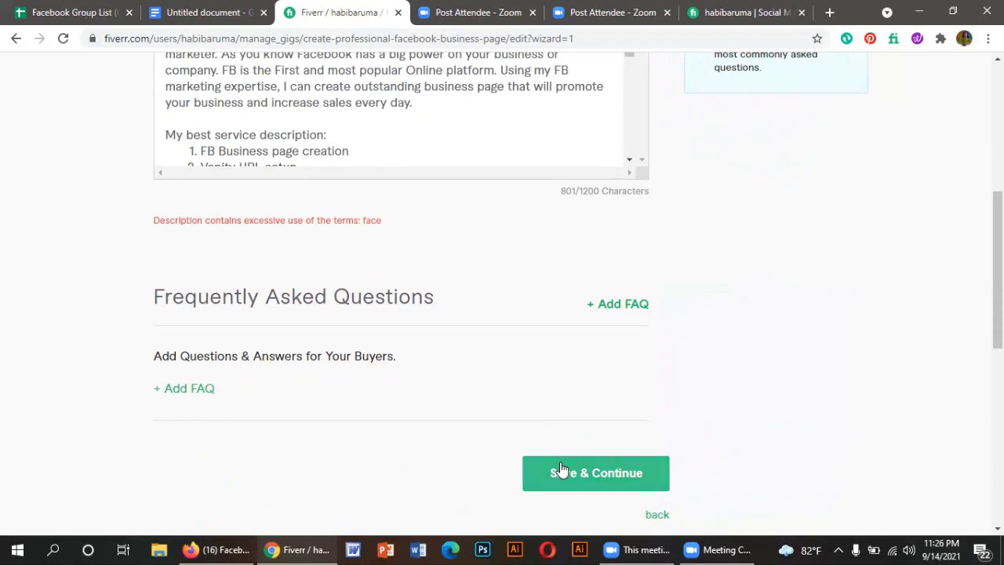
pyautogui.click(561, 469)
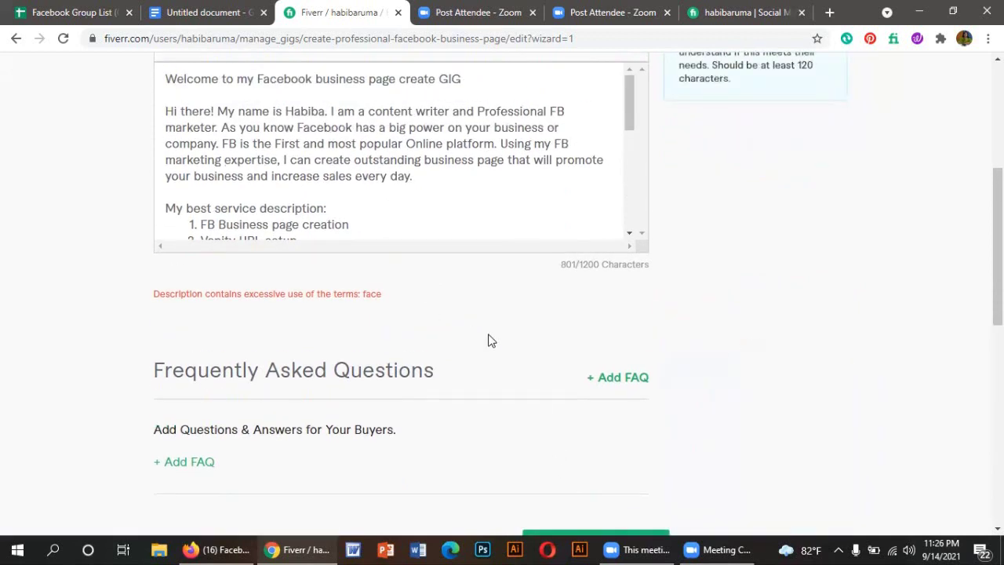
pyautogui.scroll(-2, 509, 369)
pyautogui.click(598, 401)
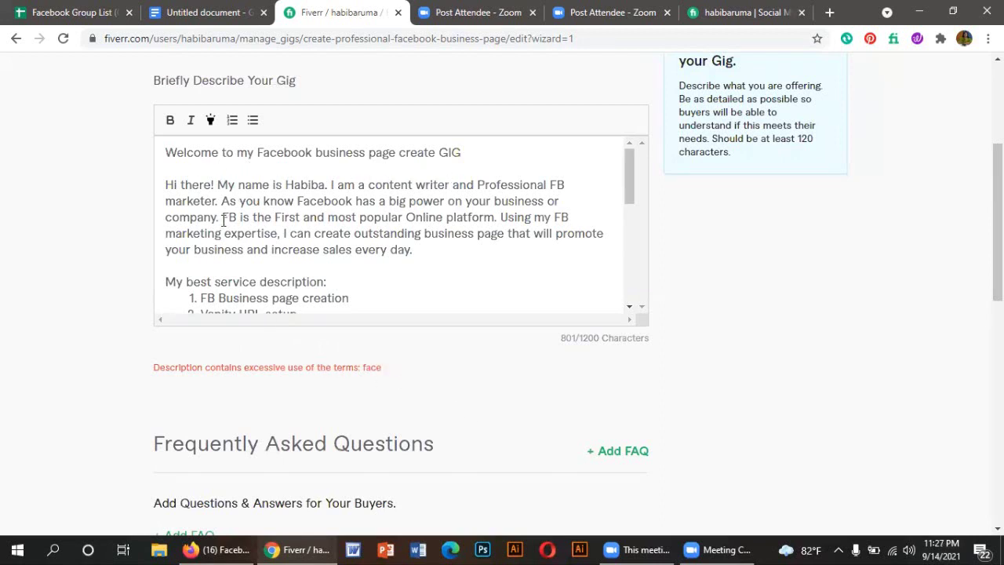
# Step: Cut the entire gig description and paste it back into the emptied description field
pyautogui.click(151, 149)
pyautogui.moveTo(165, 152); pyautogui.dragTo(345, 290)
pyautogui.hotkey('ctrl', 'a')
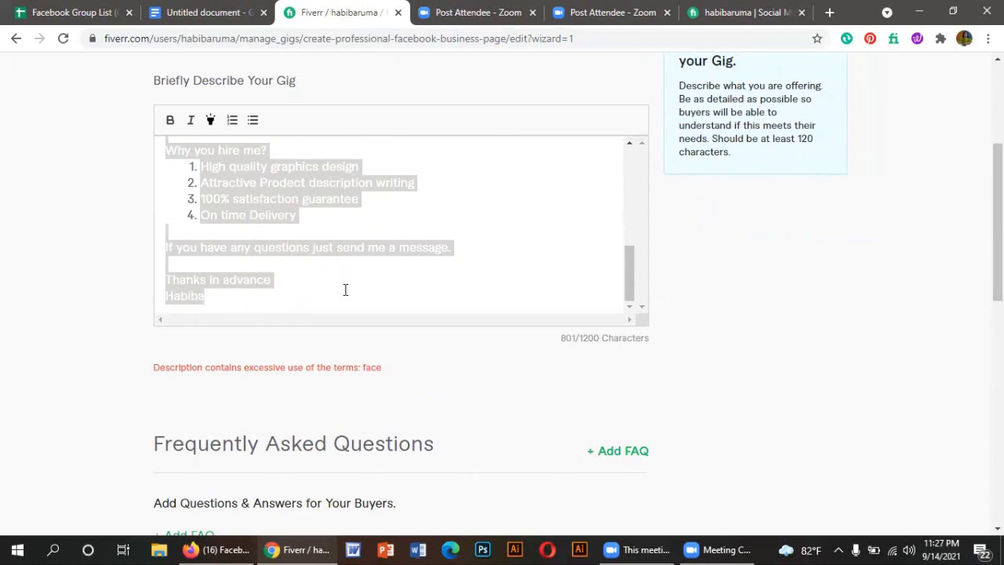
pyautogui.press('BackSpace')
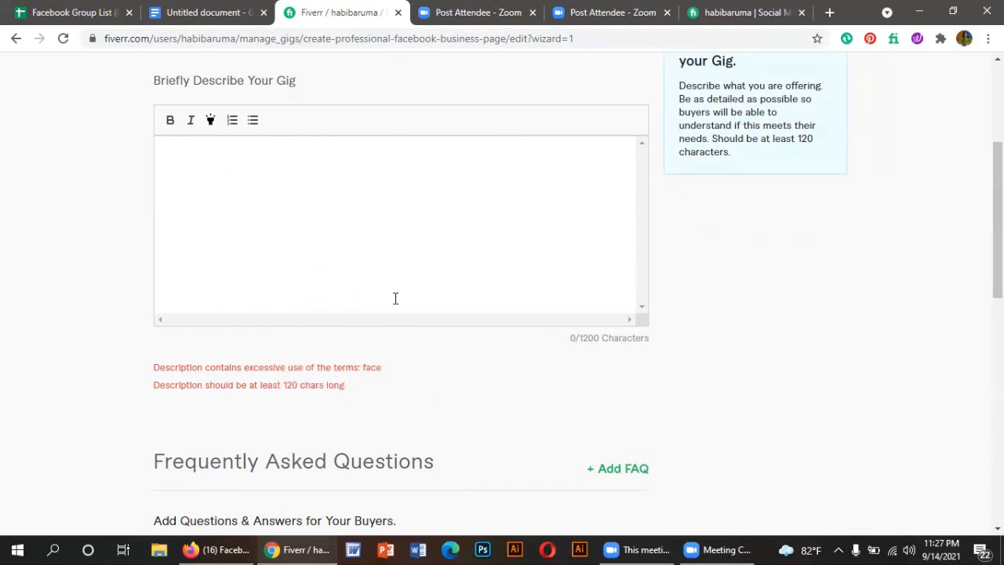
pyautogui.scroll(2, 395, 298)
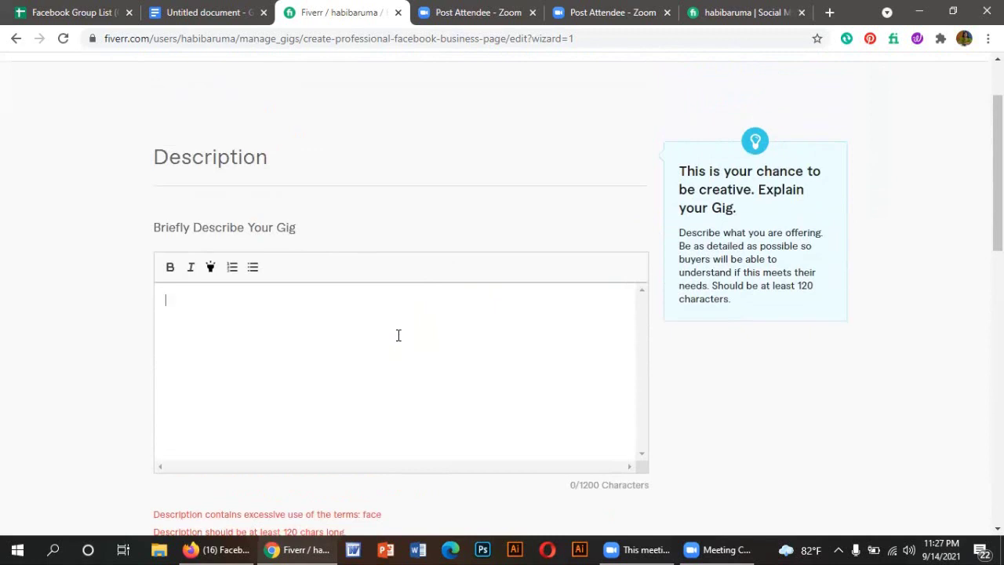
pyautogui.hotkey('ctrl', 'v')
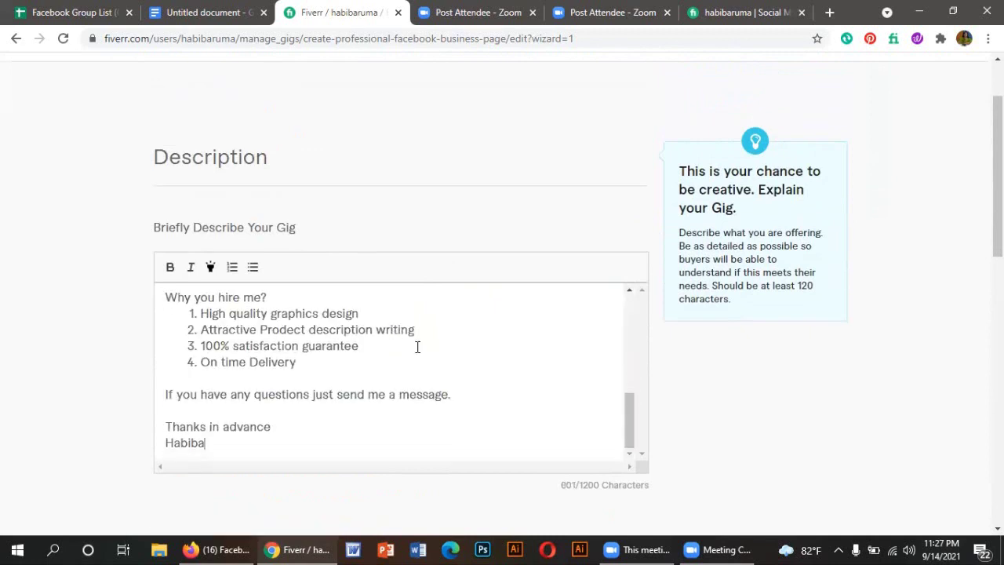
# Step: Save the re-pasted description and continue to the gig's requirements
pyautogui.scroll(-3, 705, 421)
pyautogui.scroll(-2, 706, 421)
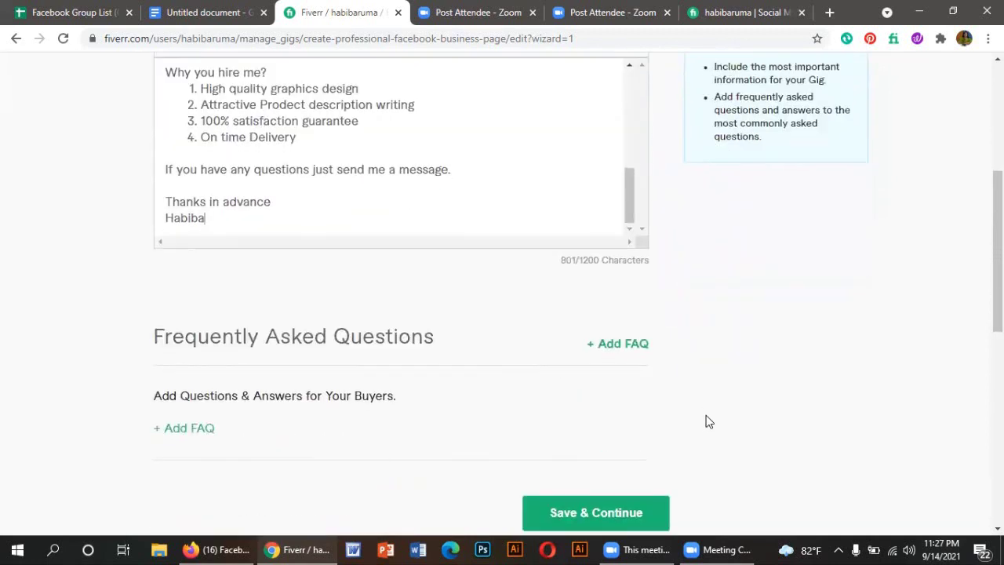
pyautogui.click(610, 378)
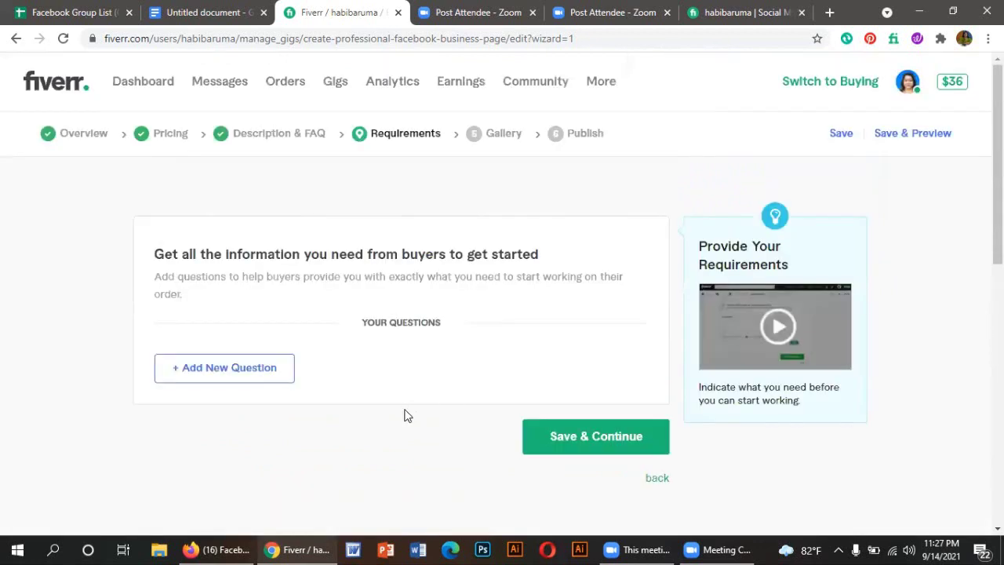
# Step: Go back to review the saved description from its beginning and return to the requirements stage
pyautogui.click(288, 137)
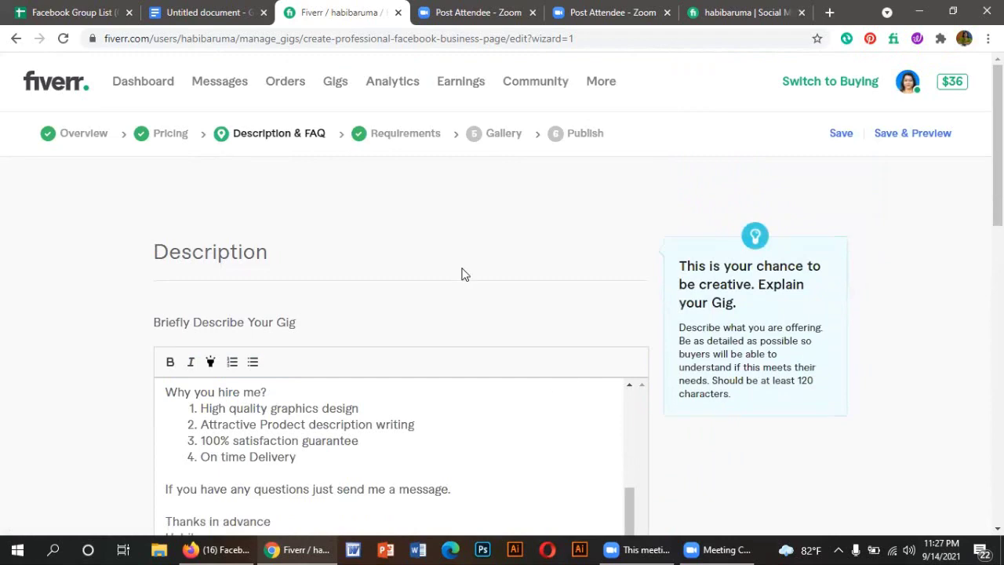
pyautogui.scroll(-2, 461, 274)
pyautogui.scroll(6, 443, 314)
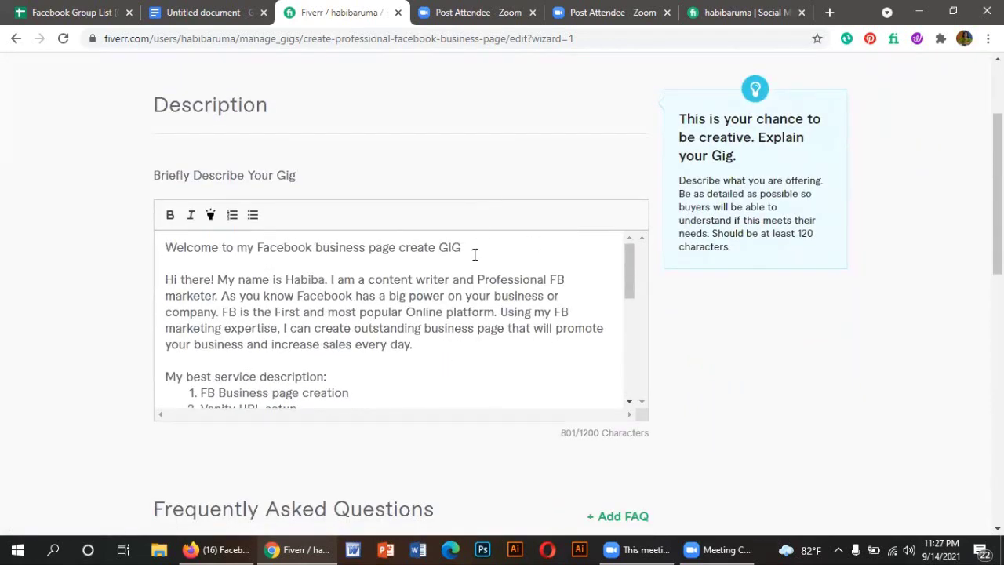
pyautogui.scroll(2, 444, 278)
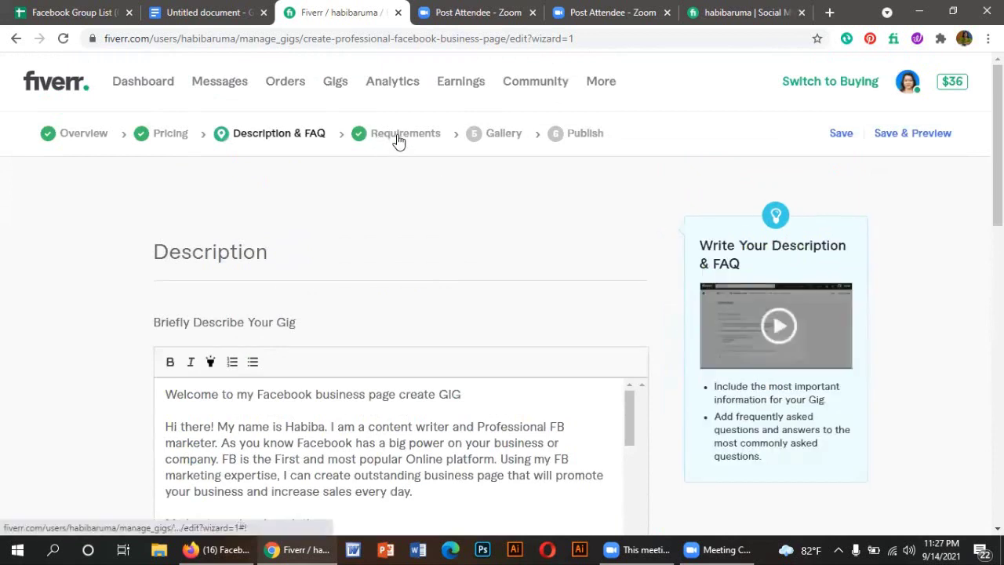
pyautogui.click(398, 135)
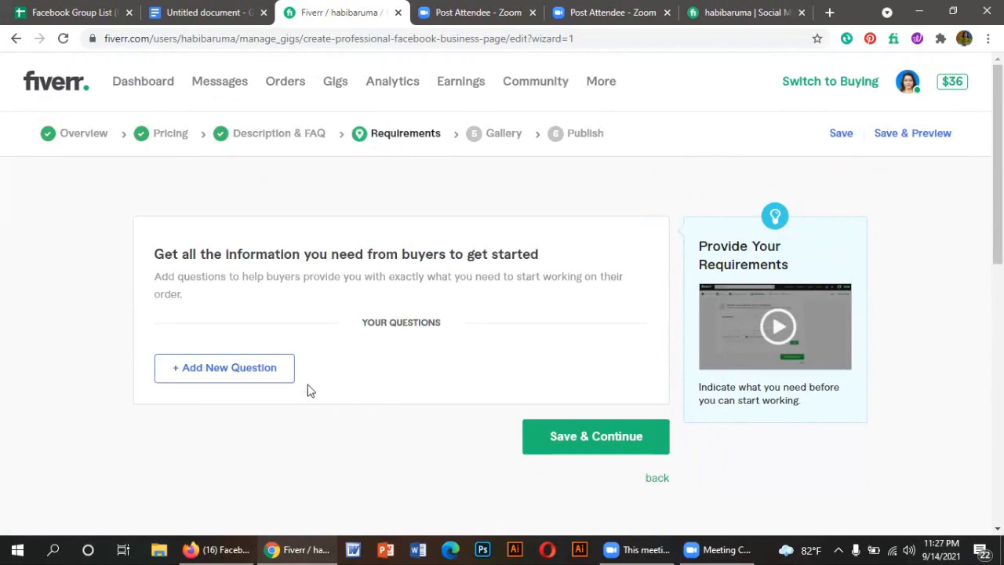
# Step: Add a new buyer question and enter "1. Website URL" and "2. Business Logo" on separate lines
pyautogui.click(264, 368)
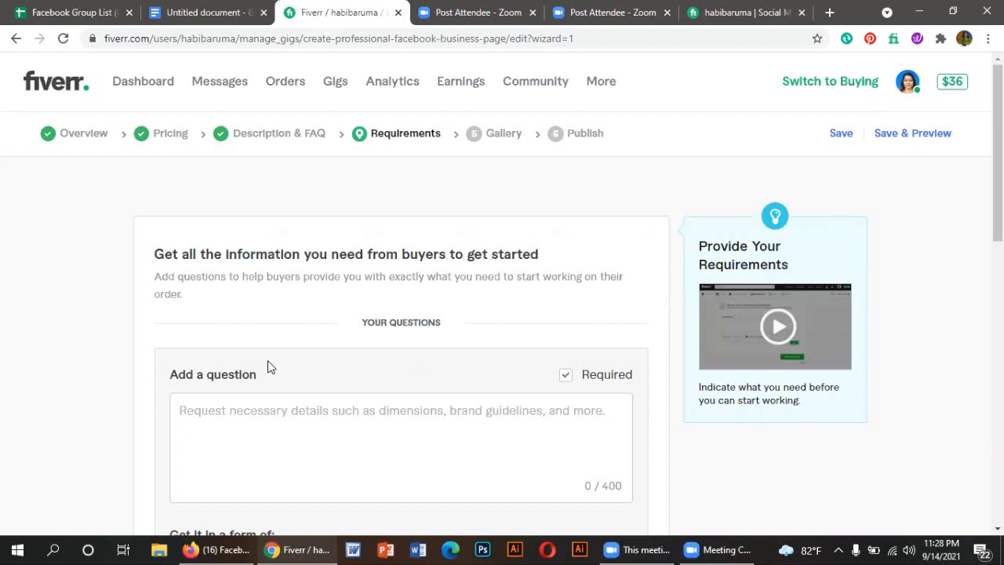
pyautogui.scroll(-1, 269, 366)
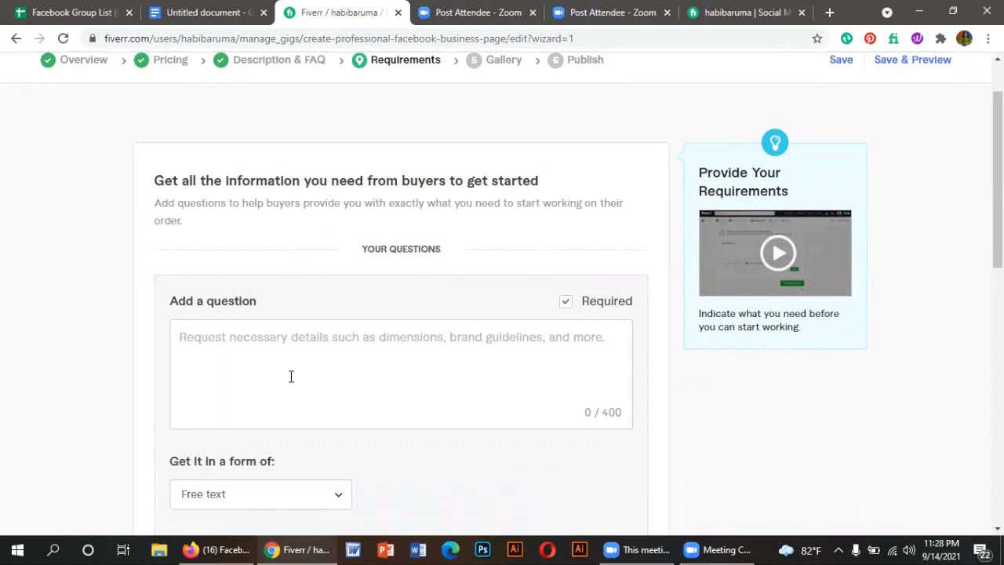
pyautogui.click(267, 341)
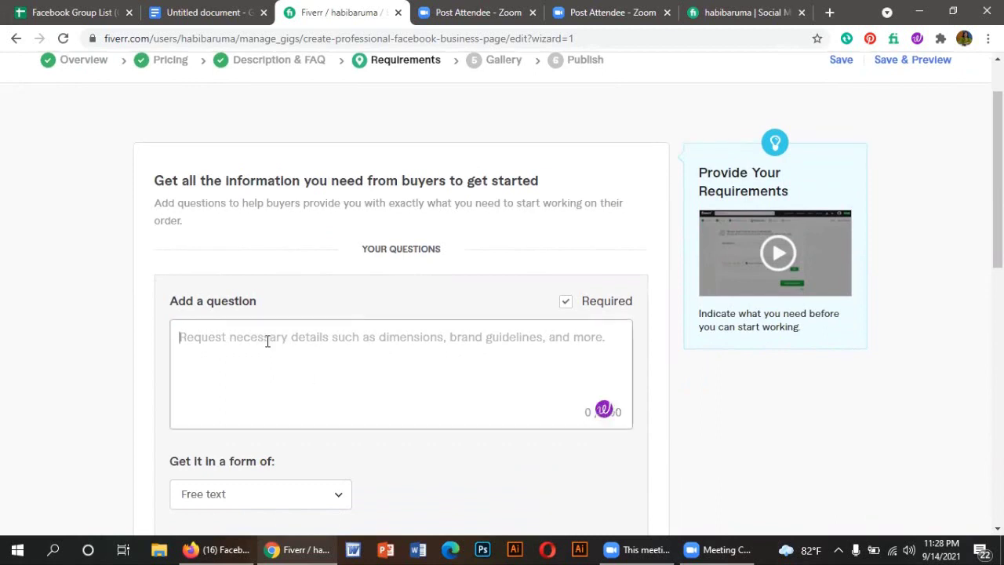
pyautogui.write('1')
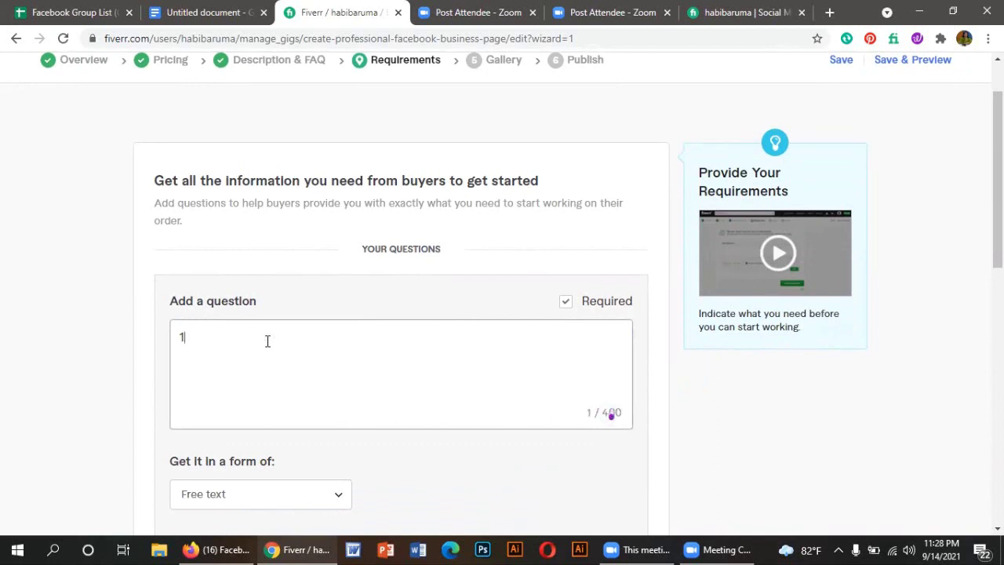
pyautogui.write('. Website URL: 2. B')
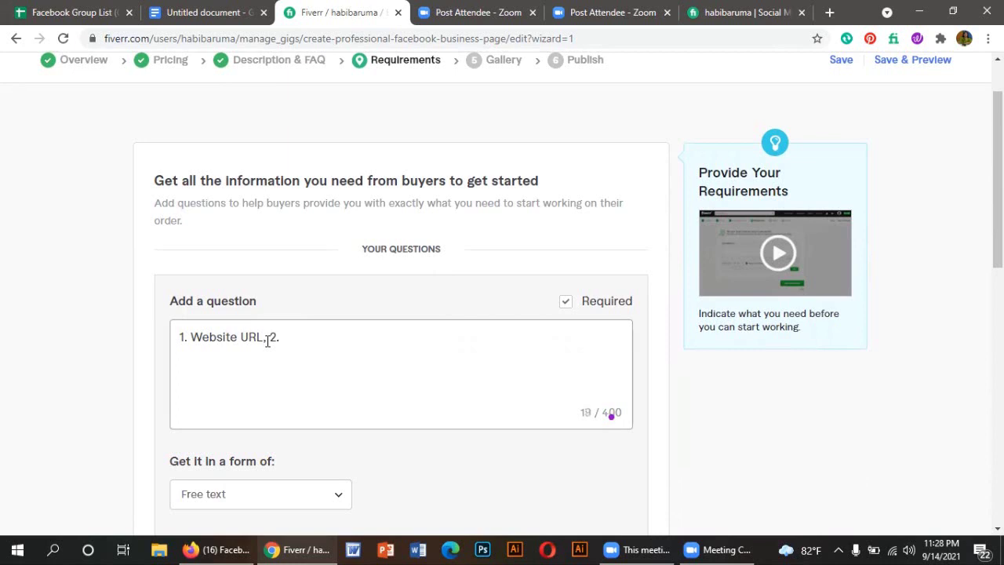
pyautogui.write('usin')
pyautogui.press('BackSpace')
pyautogui.press('BackSpace')
pyautogui.press('BackSpace')
pyautogui.press('BackSpace')
pyautogui.press('BackSpace')
pyautogui.press('BackSpace')
pyautogui.press('BackSpace')
pyautogui.press('BackSpace')
pyautogui.press('Return')
pyautogui.write('2. Business Logo')
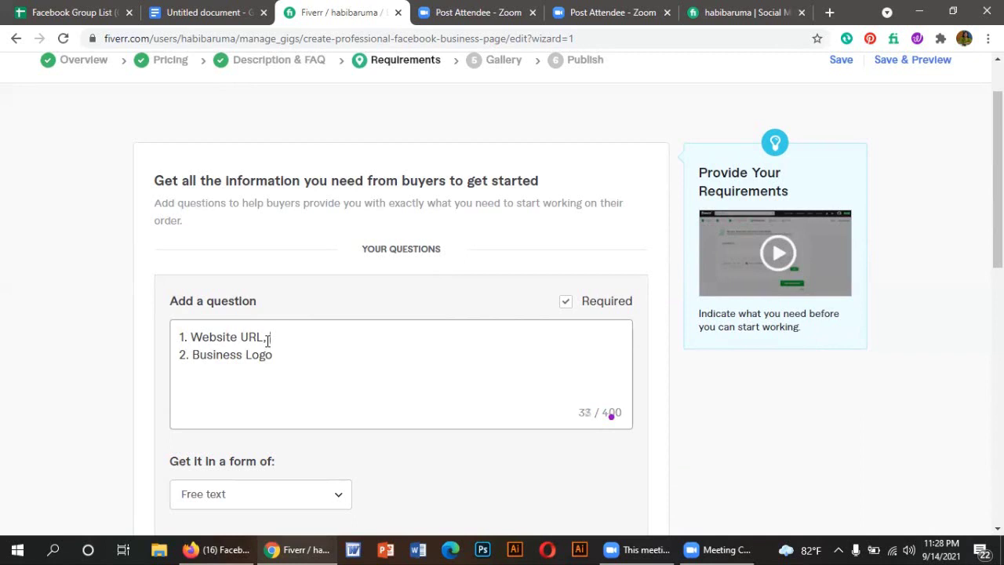
# Step: Remove the punctuation after "Website URL" and add the line "3. Business details" to the question
pyautogui.press('BackSpace')
pyautogui.press('BackSpace')
pyautogui.press('Return')
pyautogui.write('3. Busine')
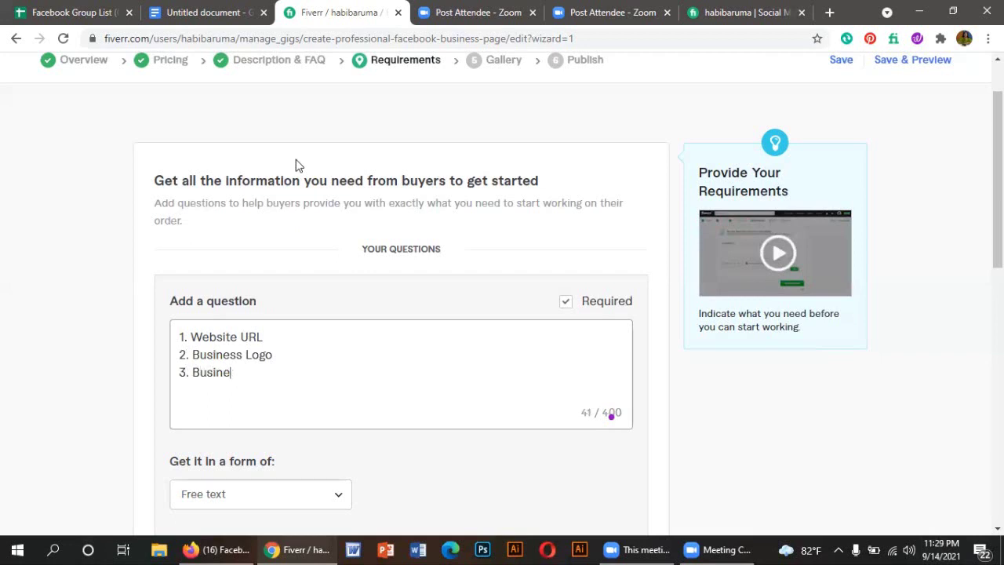
pyautogui.write('ss details')
pyautogui.press('Return')
pyautogui.write('4.')
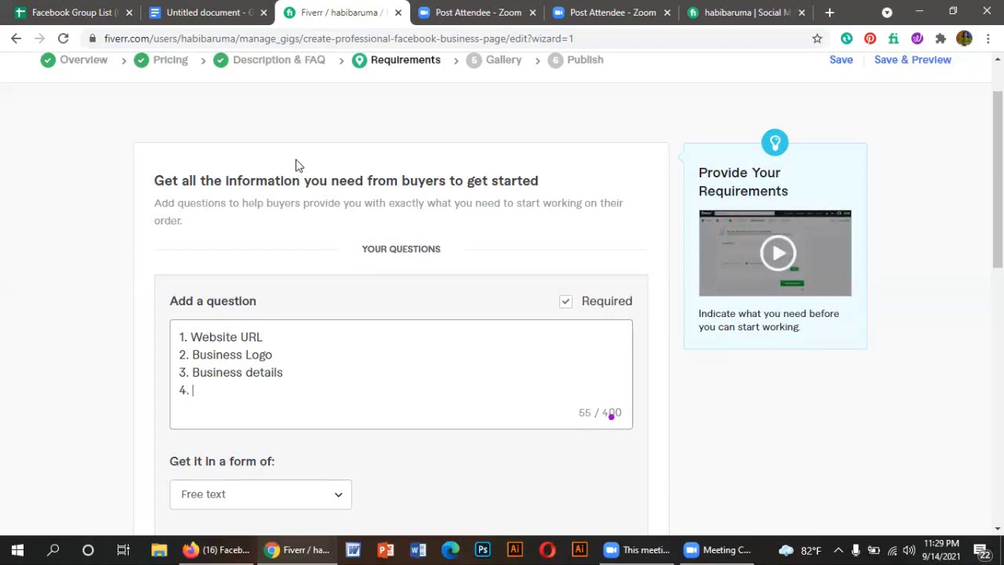
pyautogui.write('B')
pyautogui.press('BackSpace')
pyautogui.press('BackSpace')
pyautogui.press('BackSpace')
pyautogui.press('BackSpace')
pyautogui.press('BackSpace')
# Step: Set the question's answer form to Attachment, add the question, and save the requirements to continue to the gallery
pyautogui.scroll(-2, 316, 414)
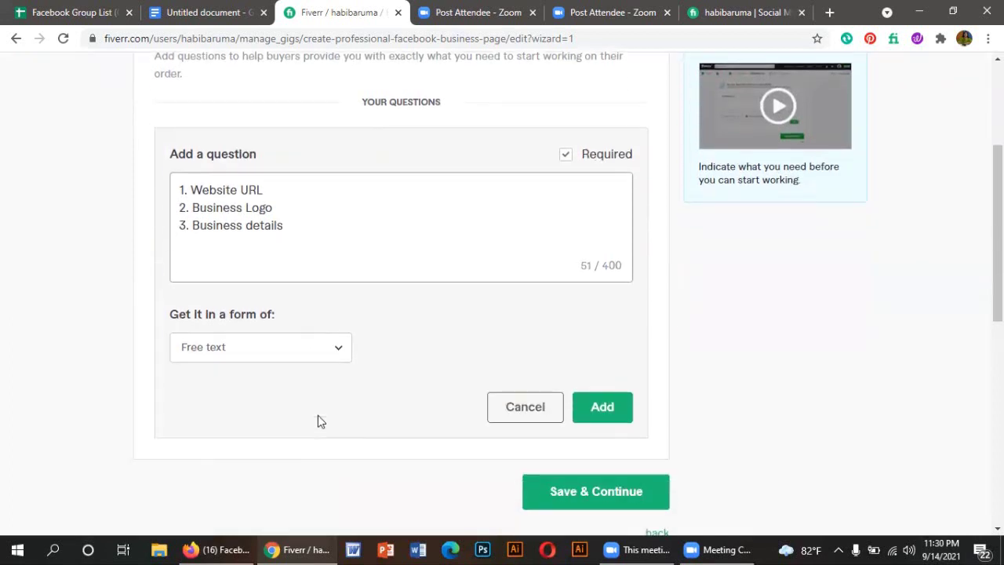
pyautogui.click(340, 353)
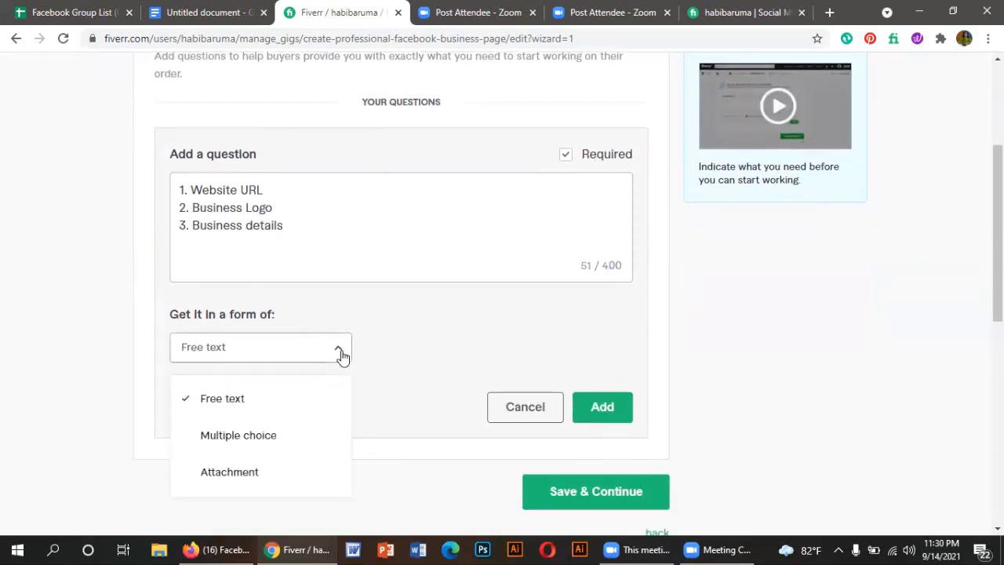
pyautogui.click(235, 473)
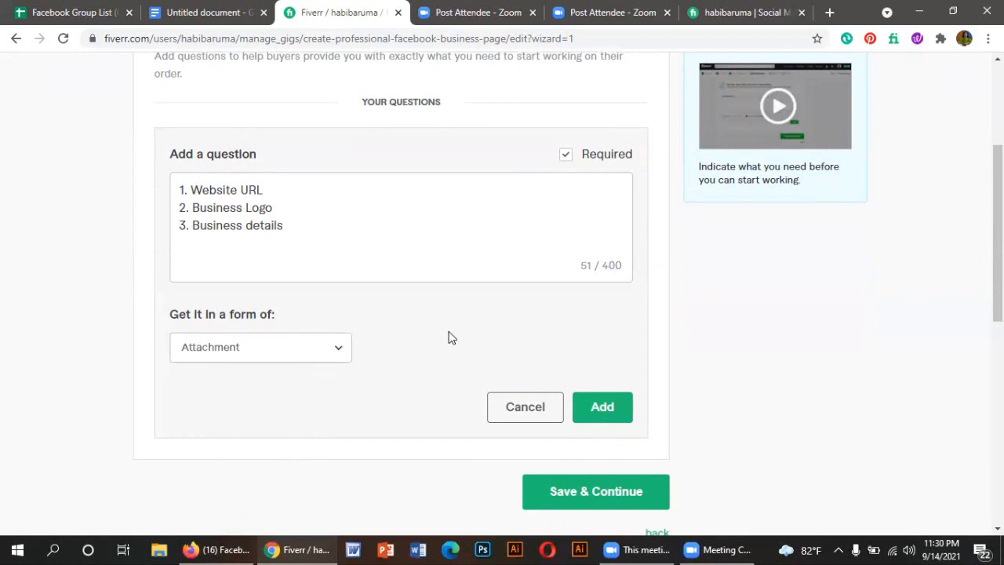
pyautogui.click(602, 407)
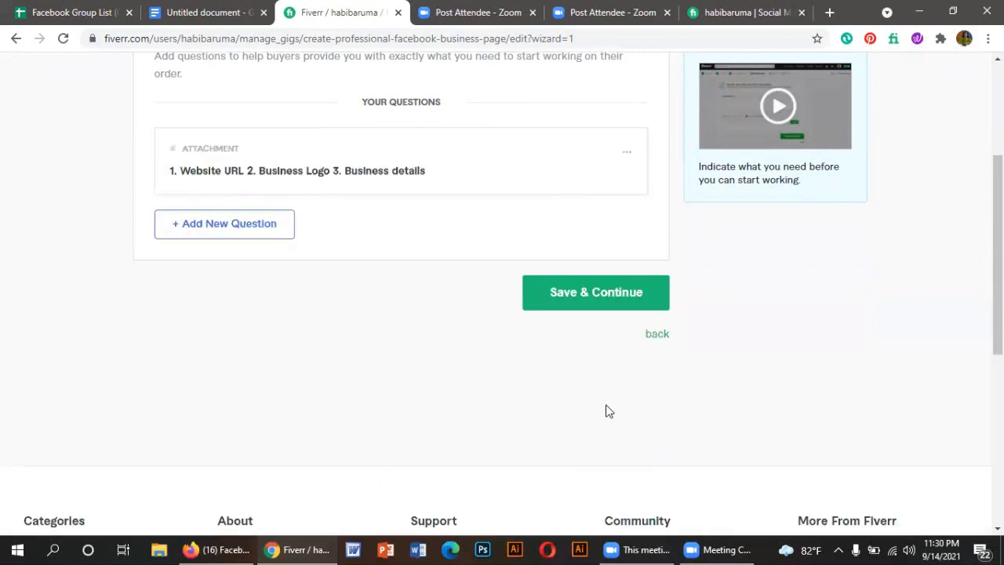
pyautogui.click(594, 291)
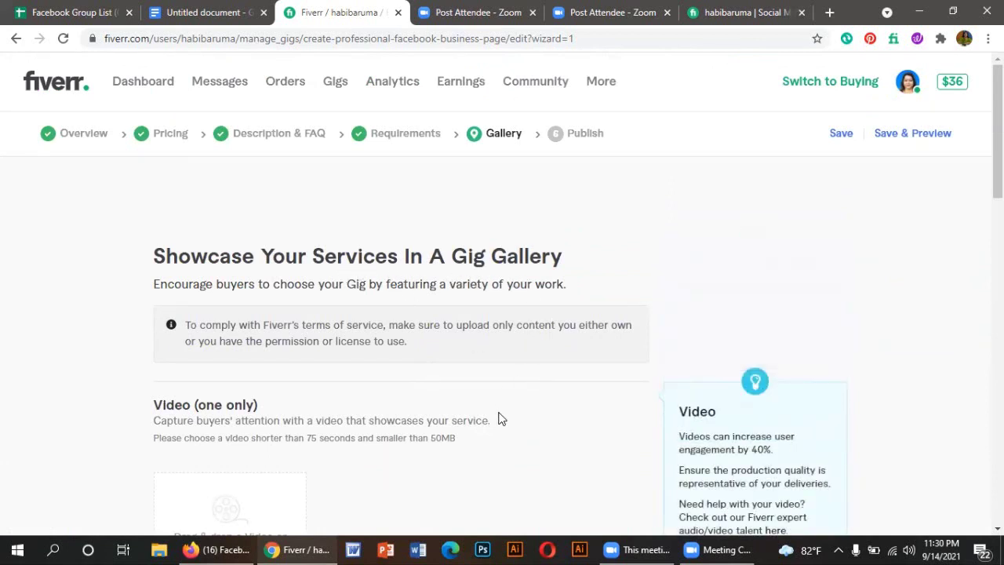
# Step: Examine the gallery stage's upload requirements for the gig video, images and PDF documents
pyautogui.scroll(-1, 501, 418)
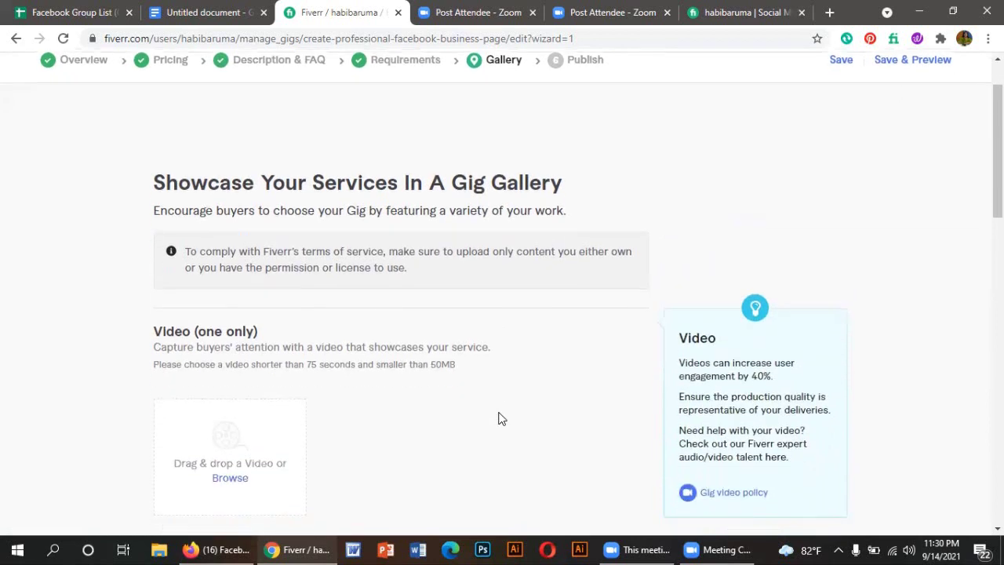
pyautogui.scroll(-2, 501, 419)
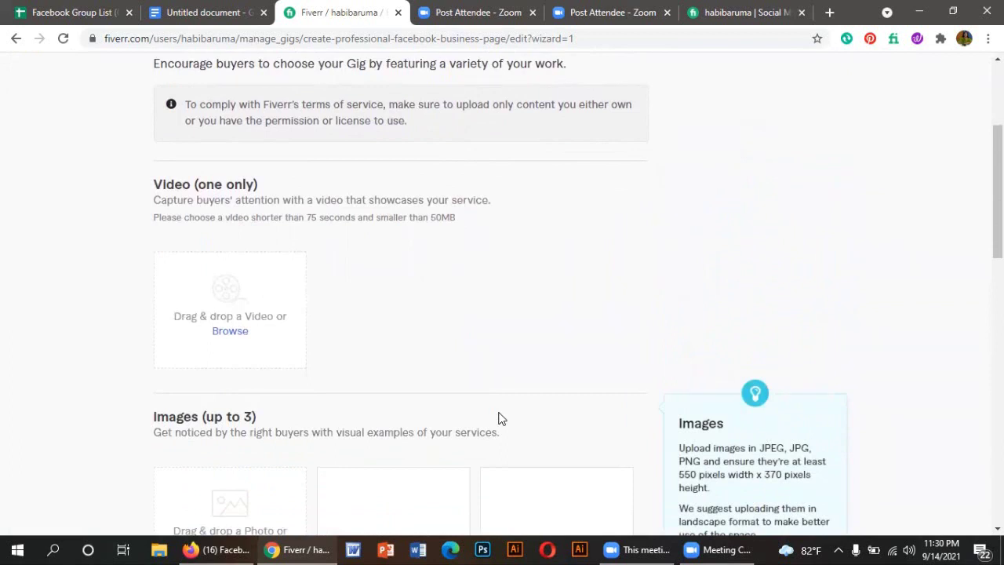
pyautogui.scroll(-1, 501, 418)
pyautogui.scroll(-1, 501, 418)
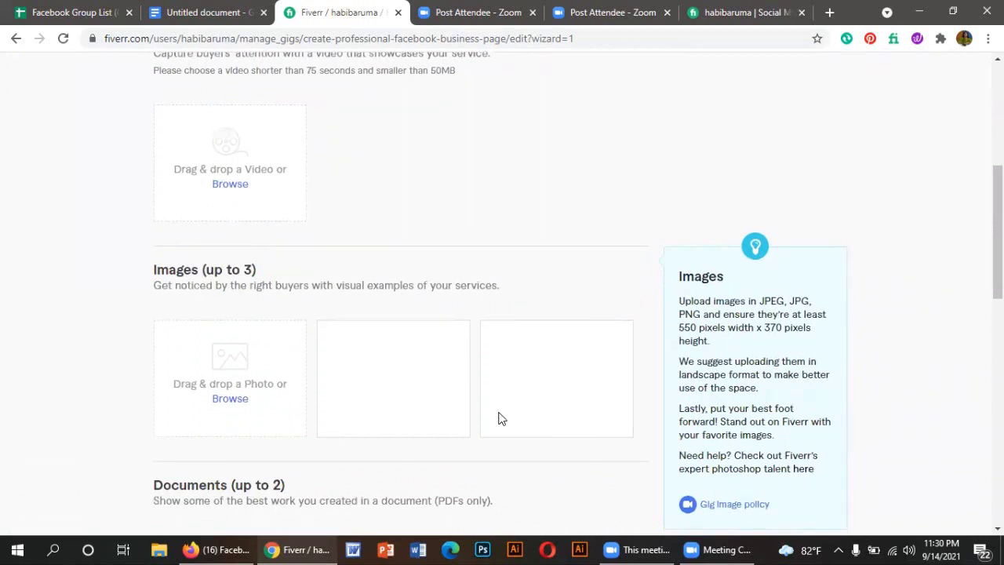
pyautogui.scroll(-4, 501, 419)
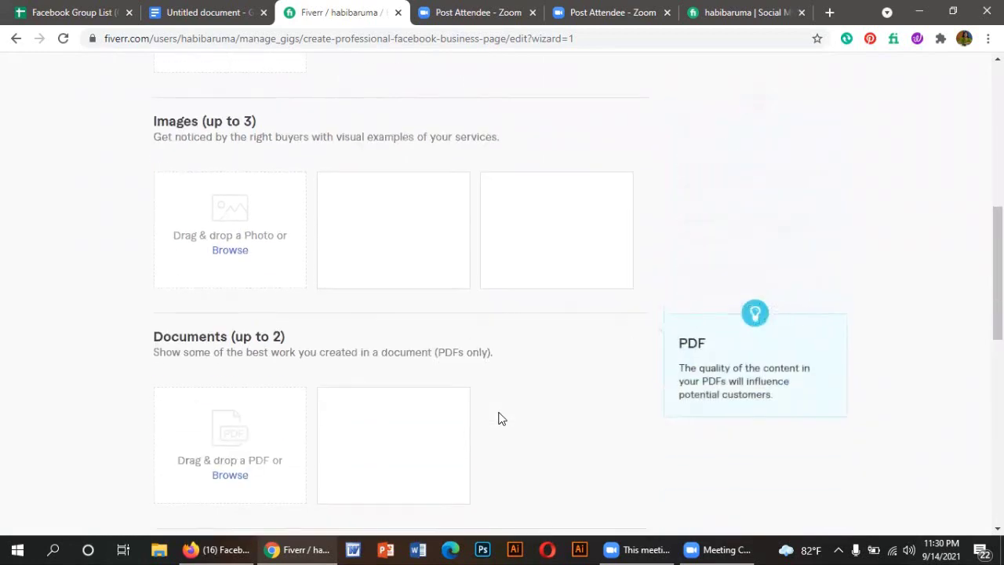
pyautogui.scroll(10, 501, 419)
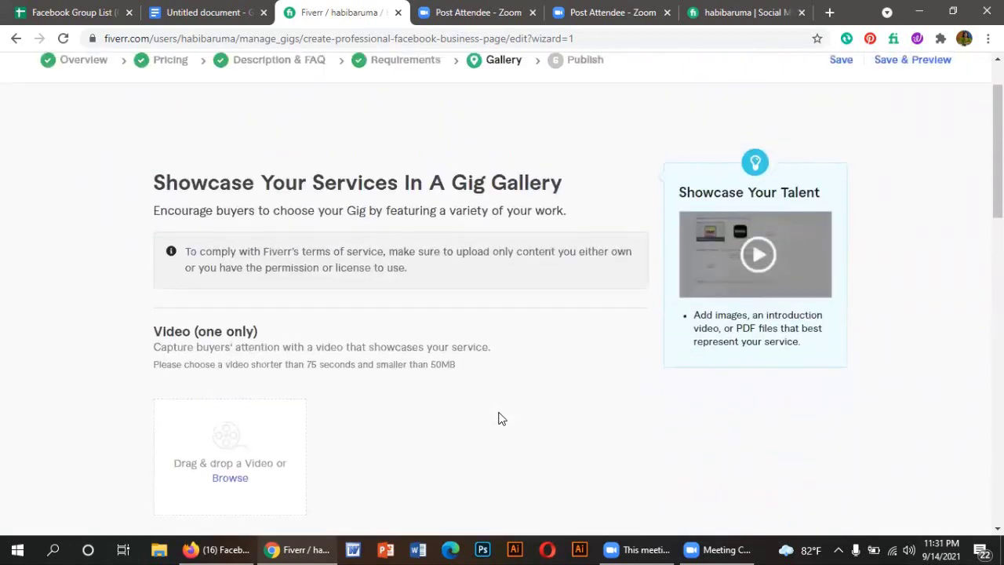
pyautogui.scroll(1, 501, 419)
pyautogui.scroll(-3, 501, 419)
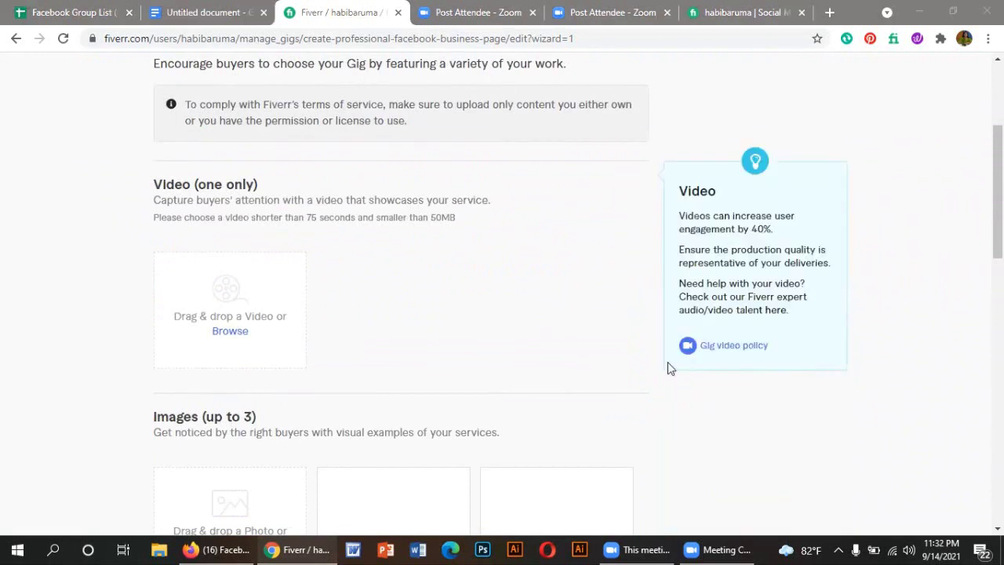
pyautogui.scroll(3, 330, 284)
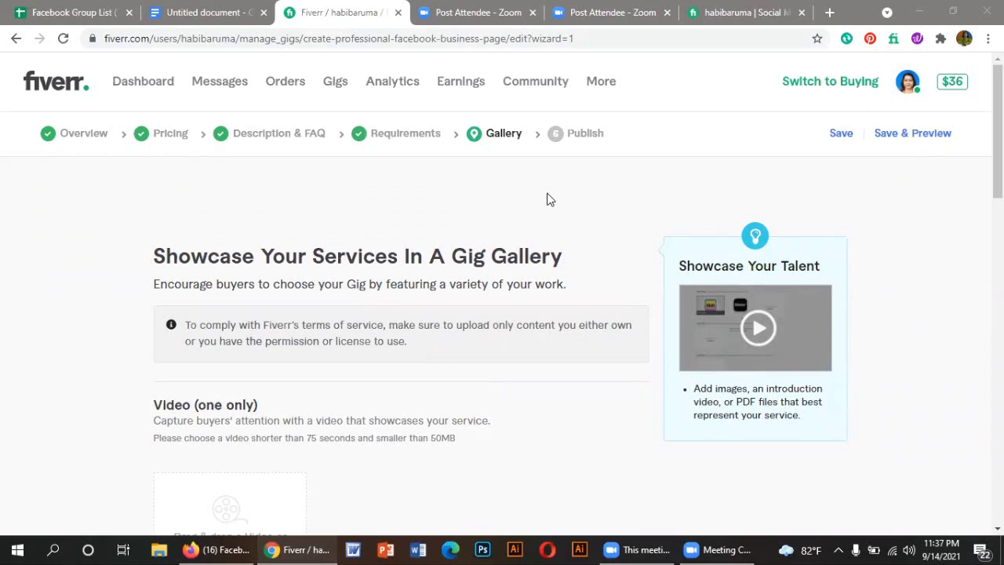
pyautogui.click(830, 12)
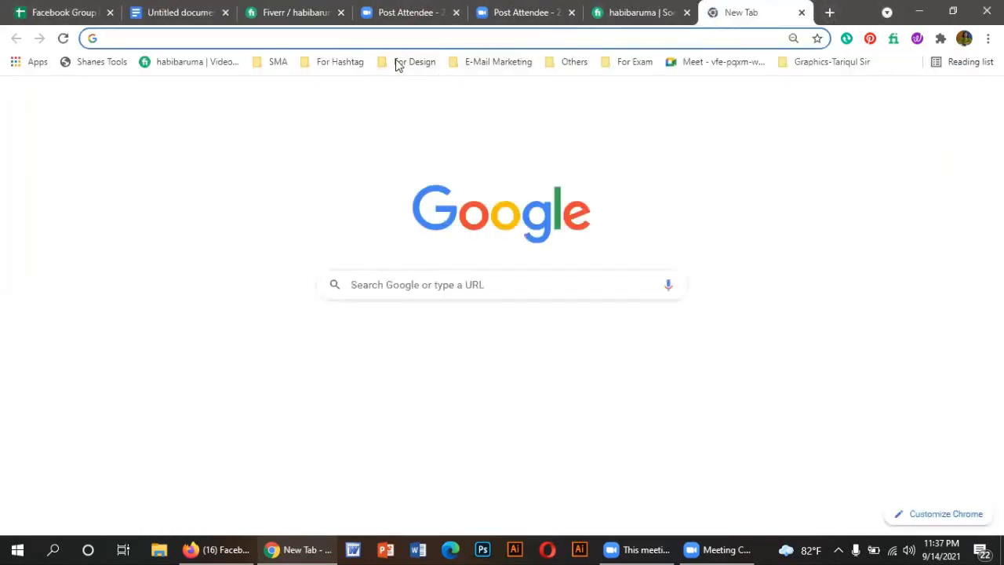
pyautogui.click(351, 63)
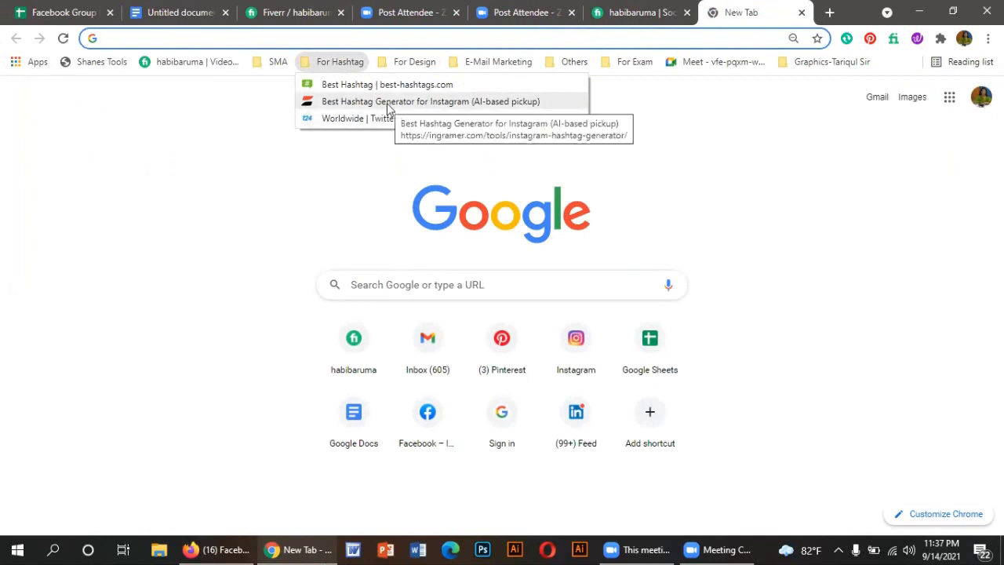
pyautogui.moveTo(574, 61)
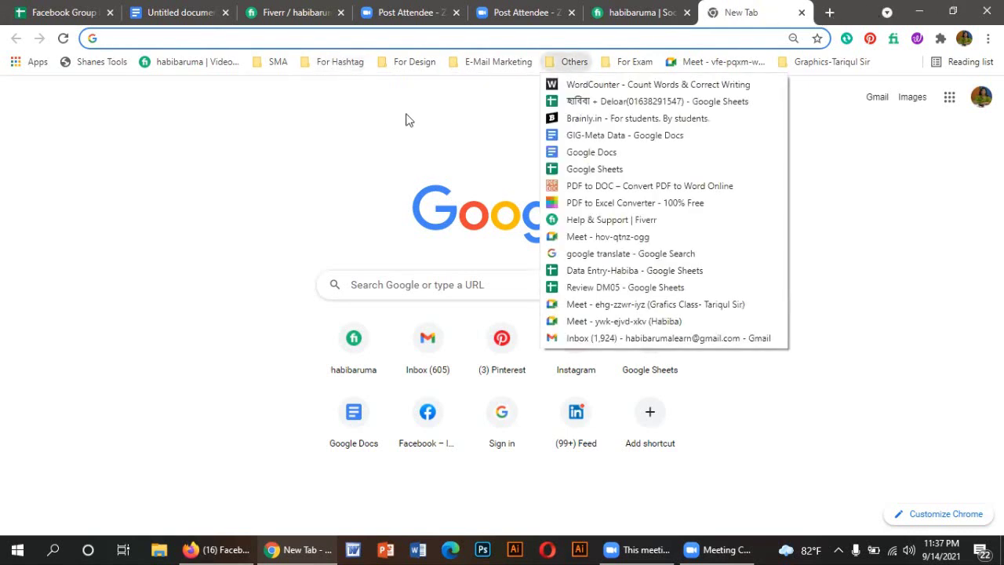
pyautogui.click(241, 170)
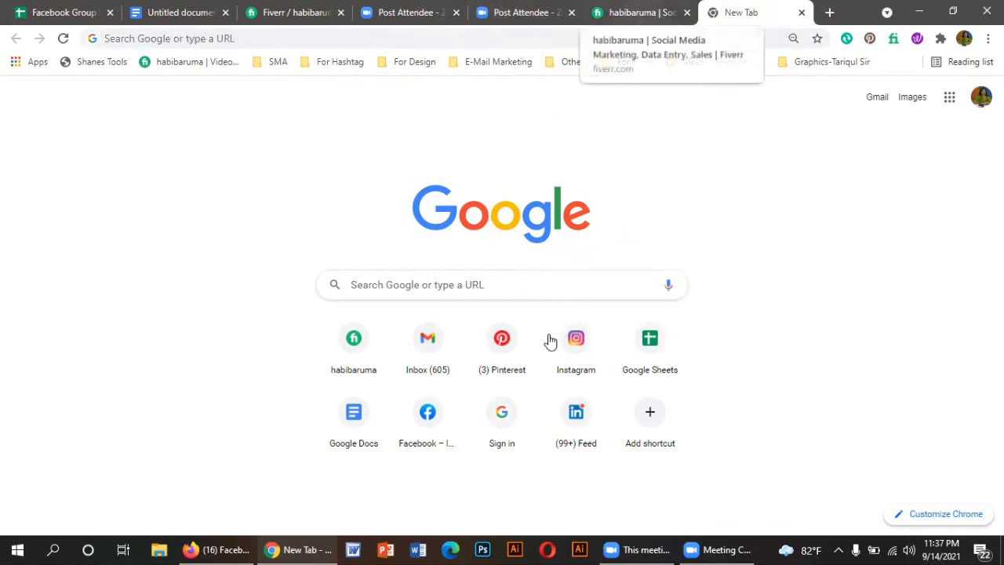
# Step: Review the seller profile's active gigs and check the Pinterest marketing gig search results in Firefox before returning to the profile
pyautogui.hotkey('ctrl', 'shift', 'Tab')
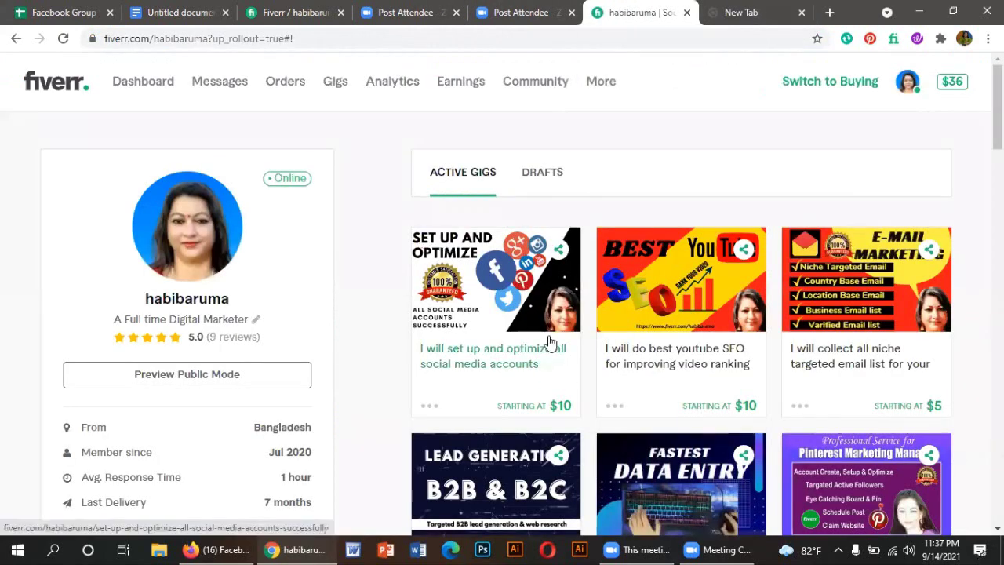
pyautogui.scroll(-1, 547, 339)
pyautogui.scroll(-3, 902, 349)
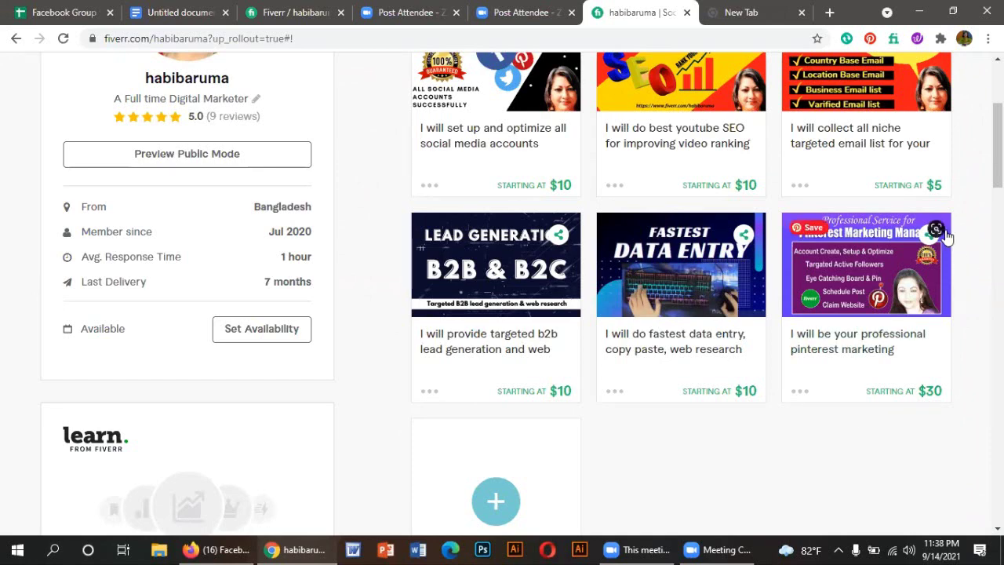
pyautogui.click(221, 548)
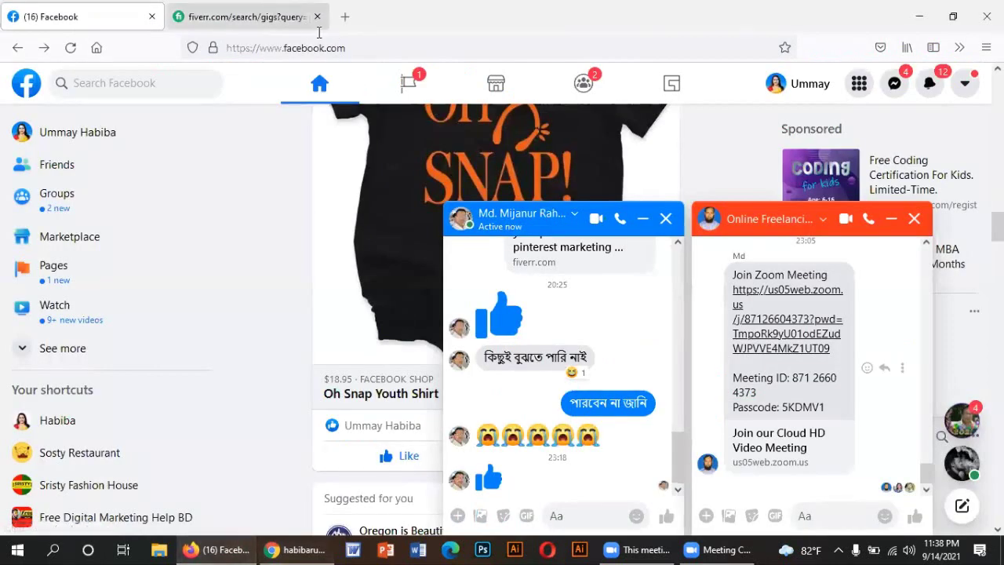
pyautogui.click(259, 16)
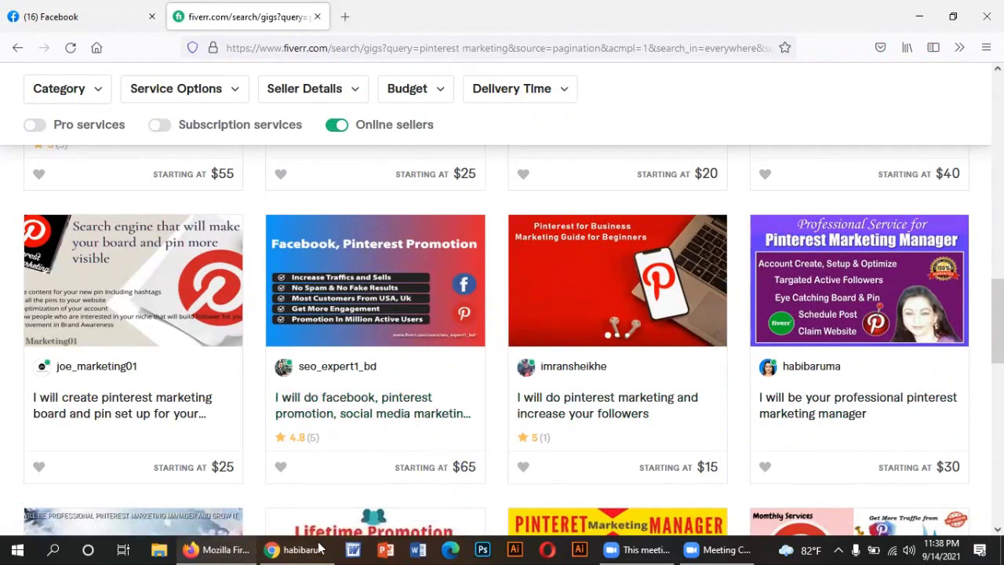
pyautogui.click(271, 549)
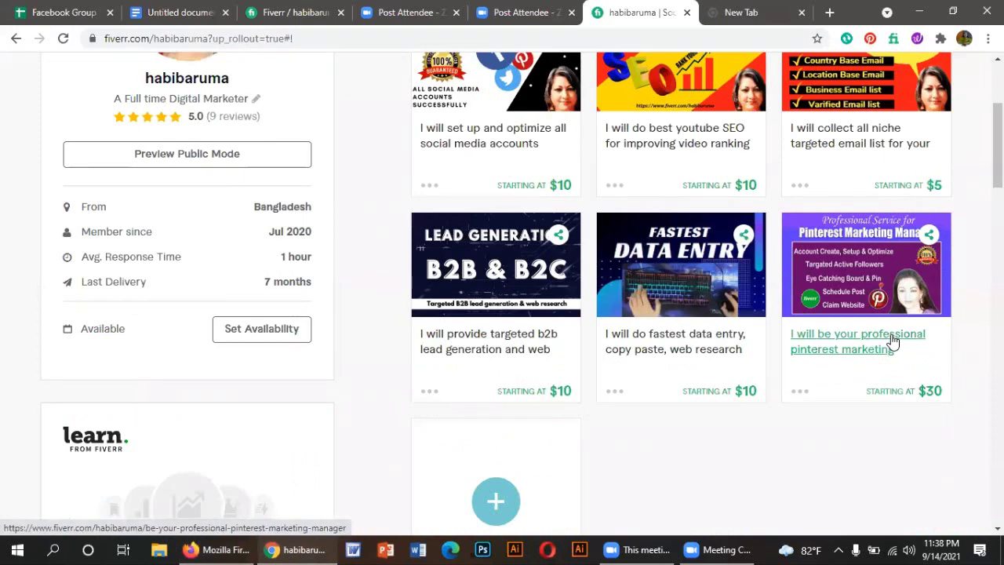
# Step: Open the Pinterest marketing manager gig from the profile and examine its gallery image and description
pyautogui.click(898, 279)
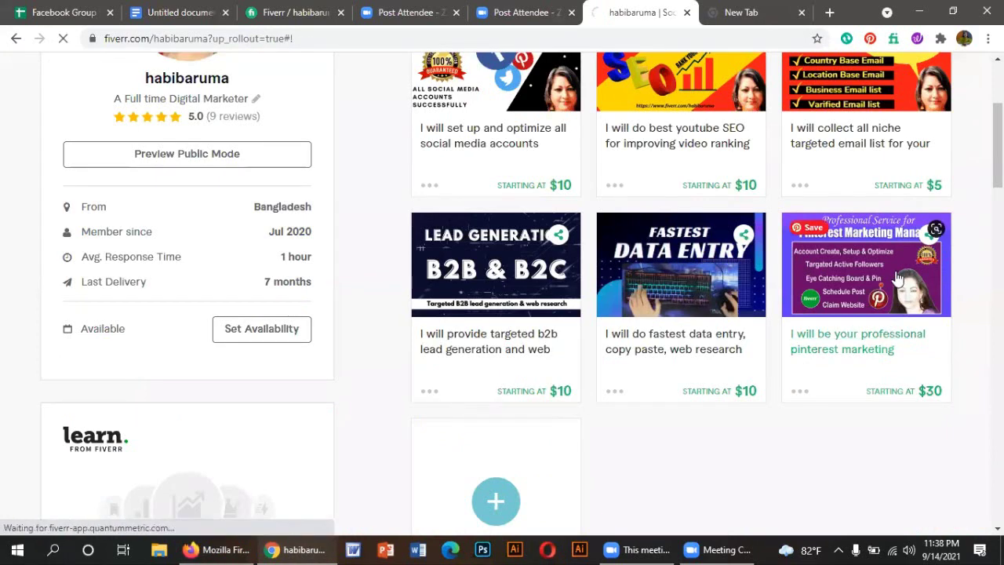
pyautogui.scroll(-1, 437, 408)
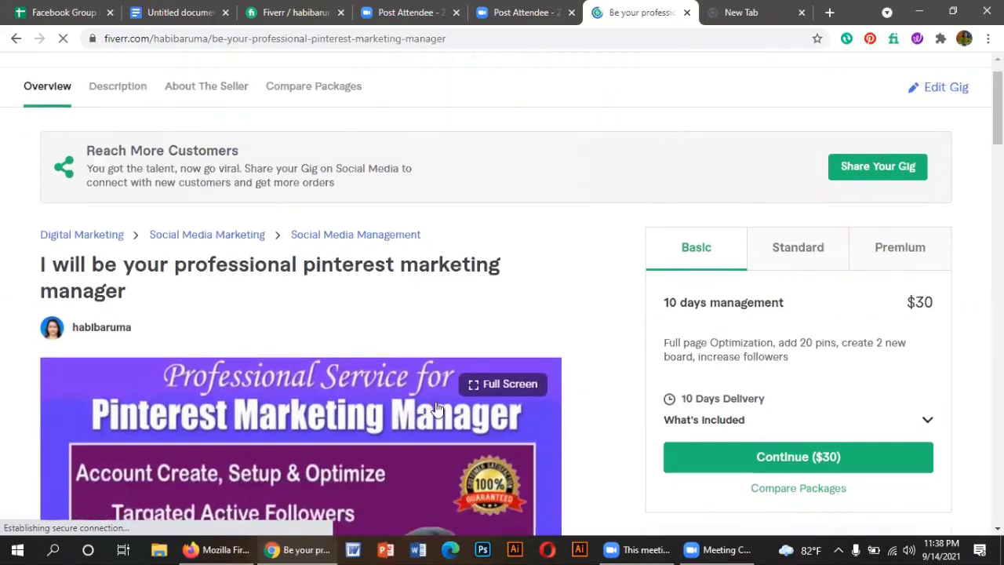
pyautogui.scroll(-2, 437, 407)
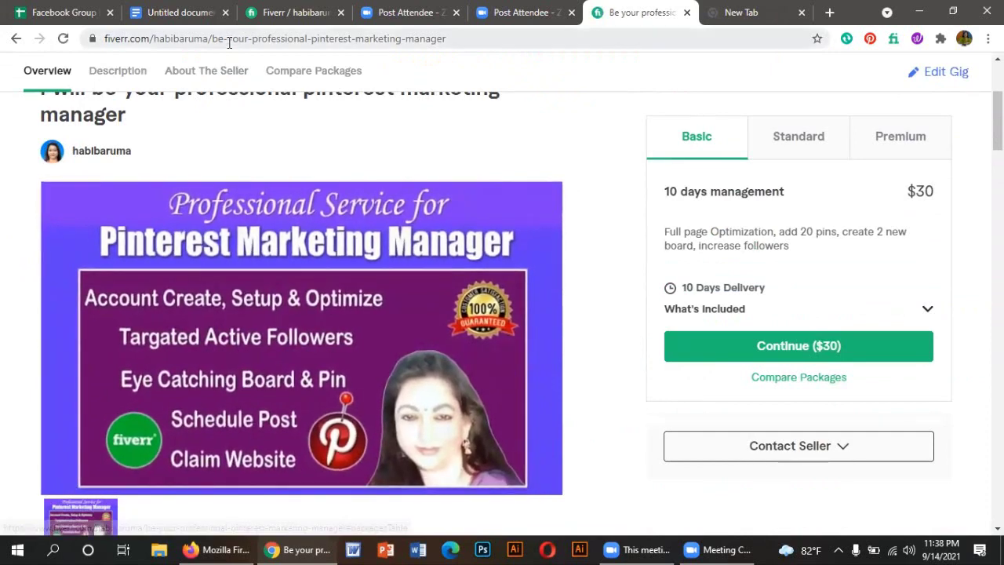
pyautogui.scroll(-9, 317, 287)
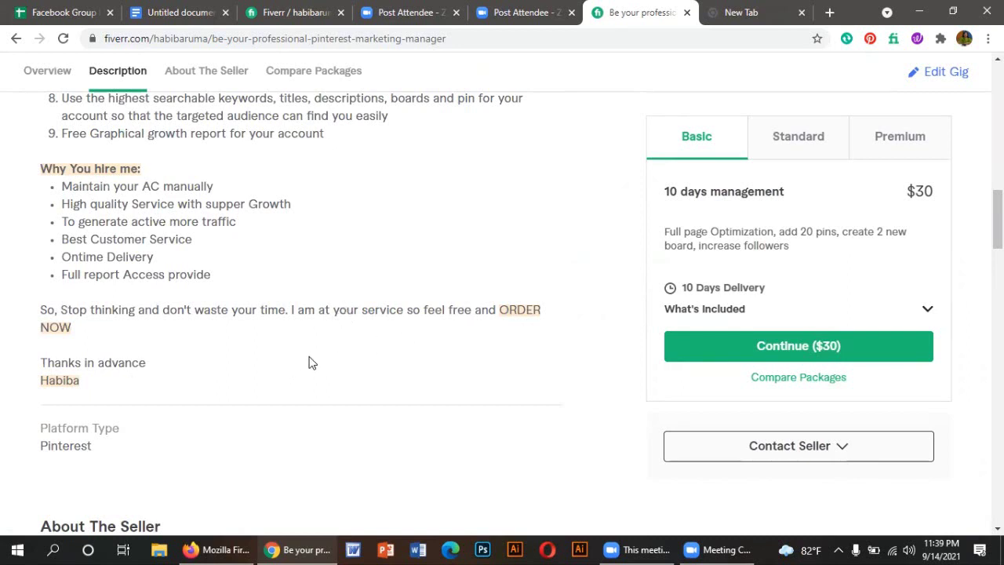
pyautogui.scroll(3, 308, 362)
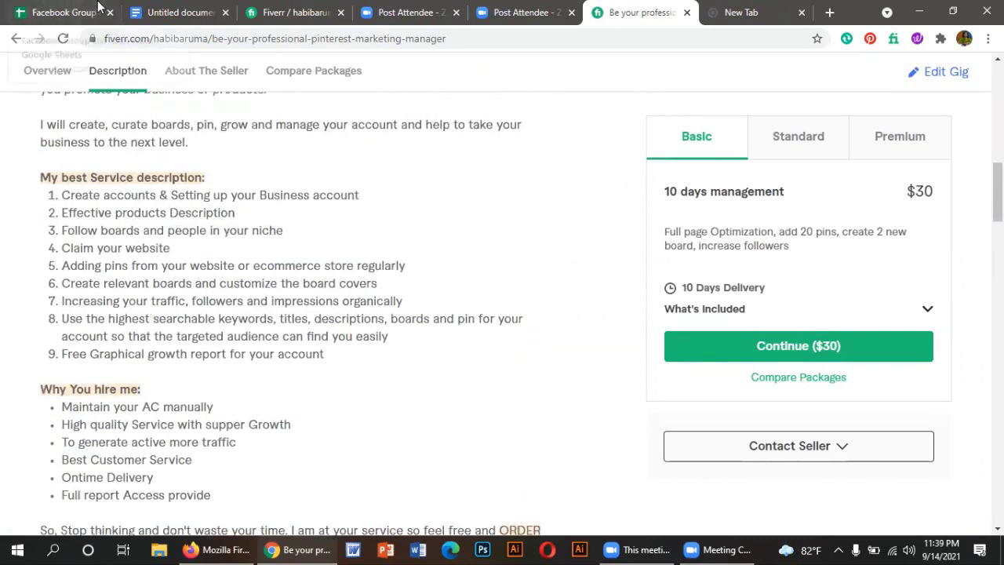
# Step: Return to the Facebook business page gig's gallery stage and go to its video and image upload areas
pyautogui.click(283, 14)
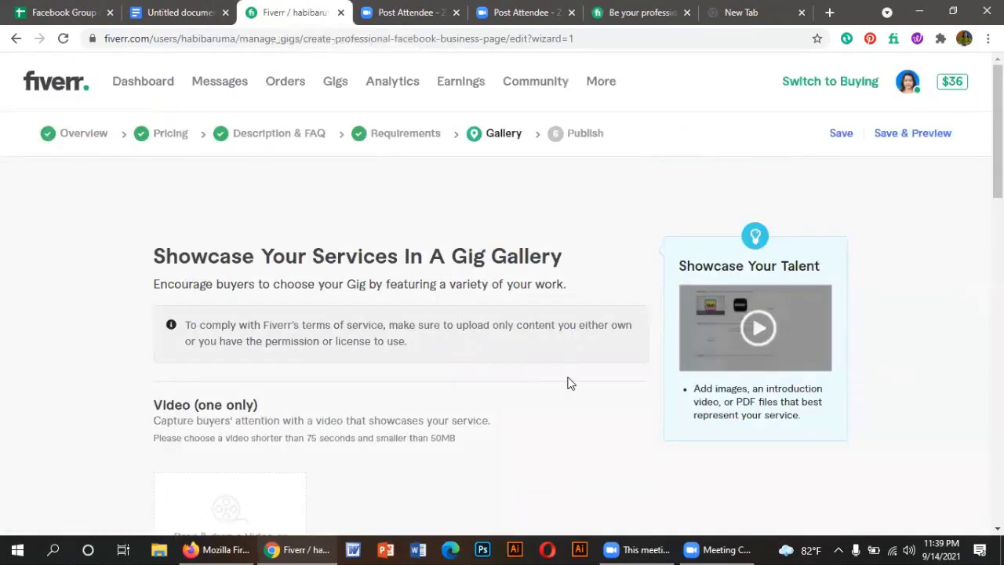
pyautogui.scroll(-3, 570, 382)
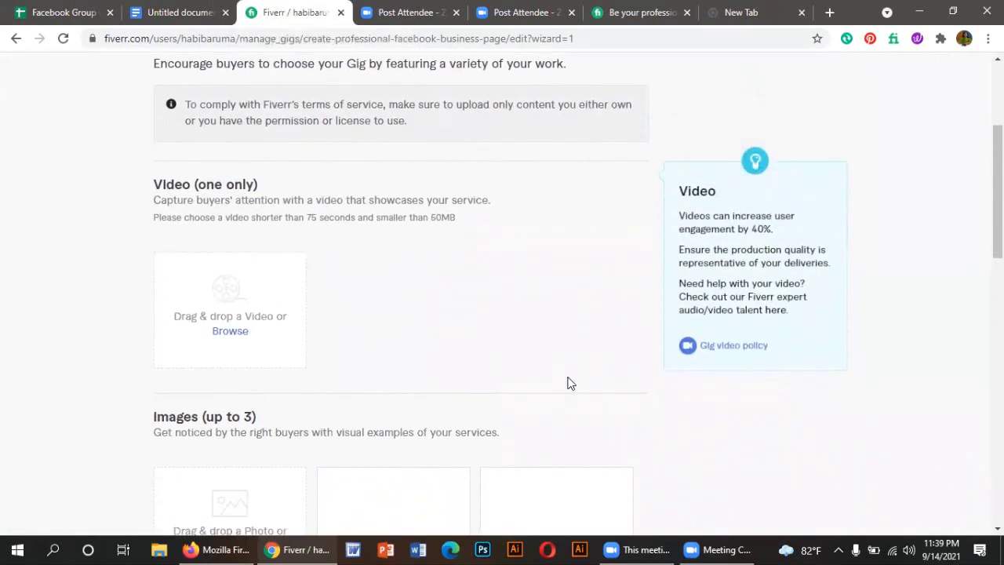